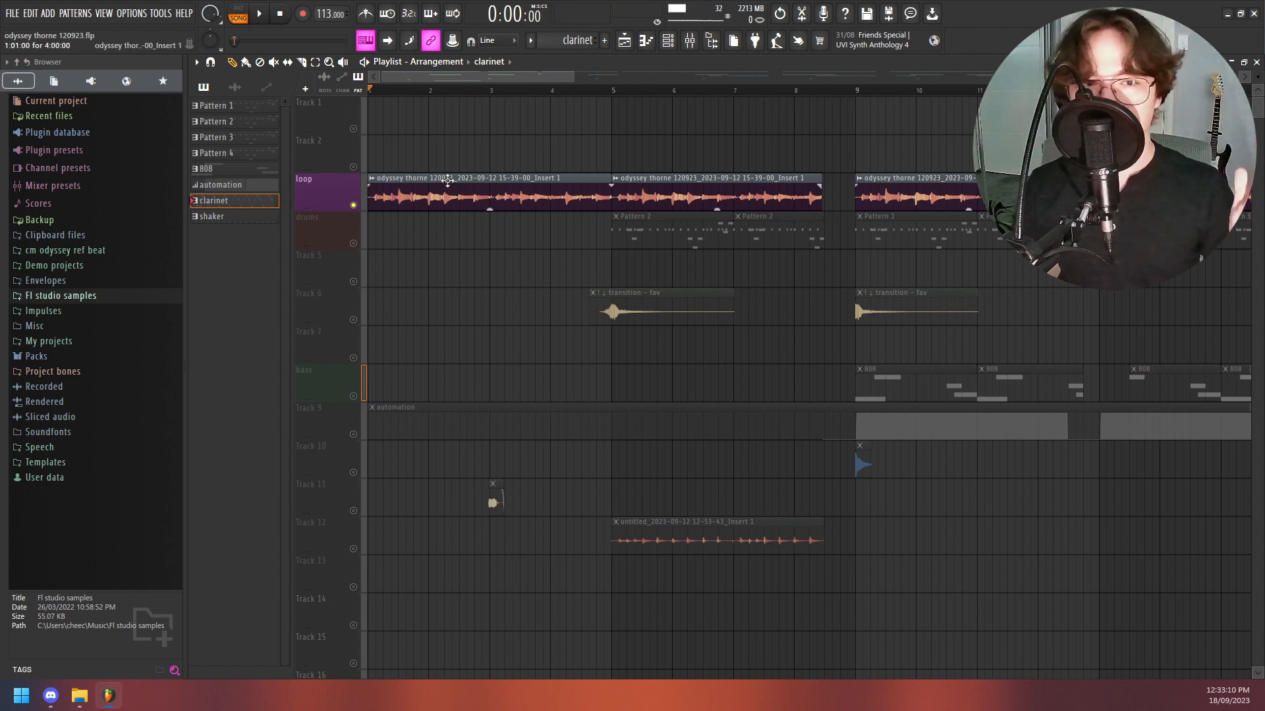
- Play the four-bar loop from bar 1 and view the loop clip's audio settings
click(448, 178)
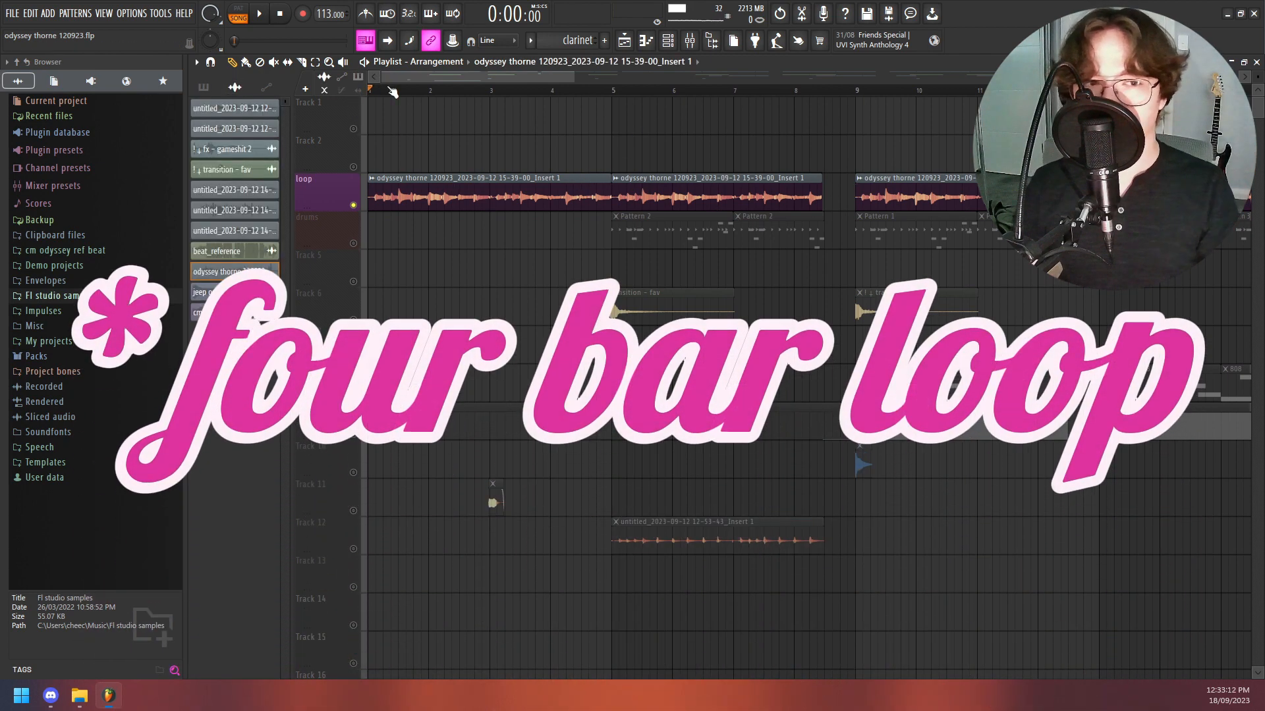
key(space)
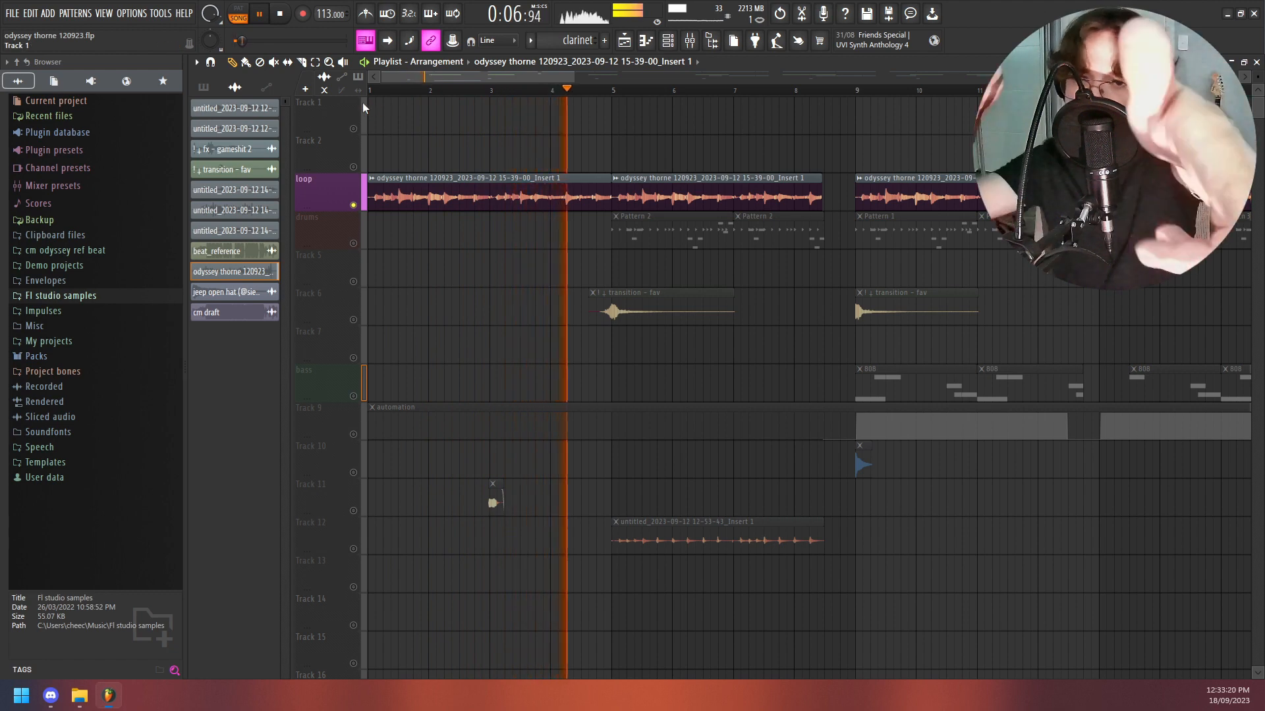
key(space)
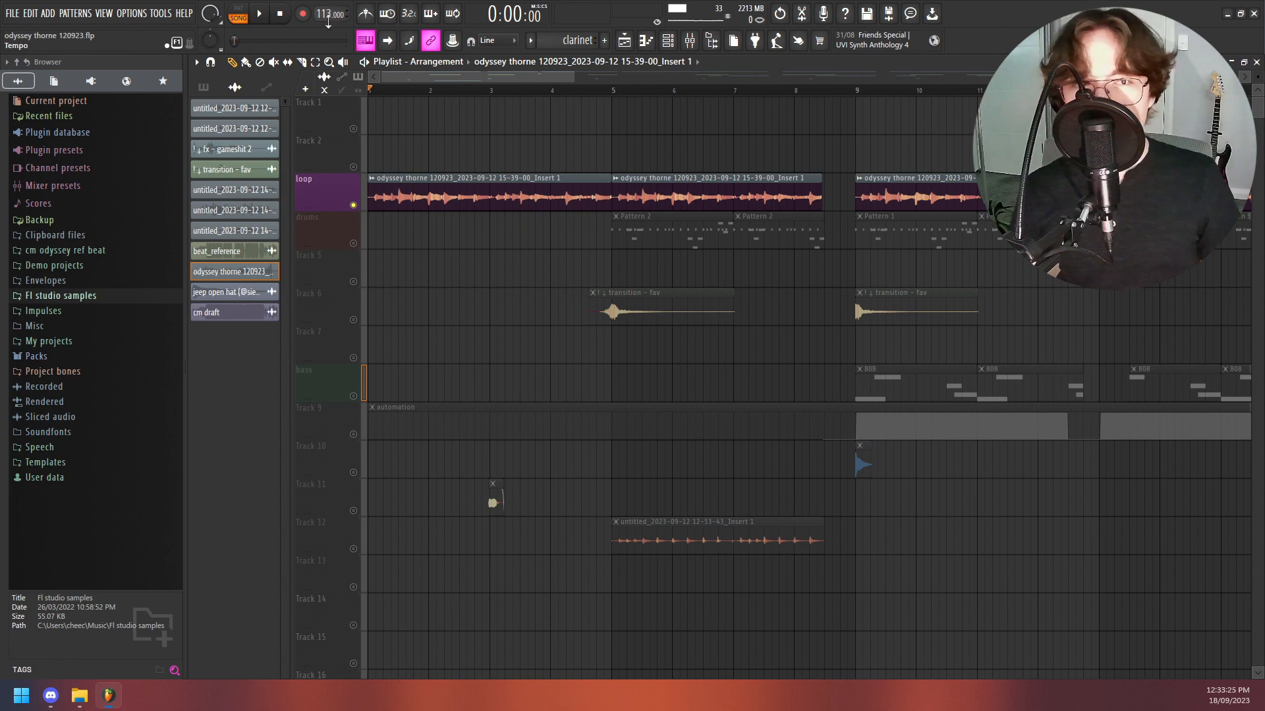
double_click(591, 193)
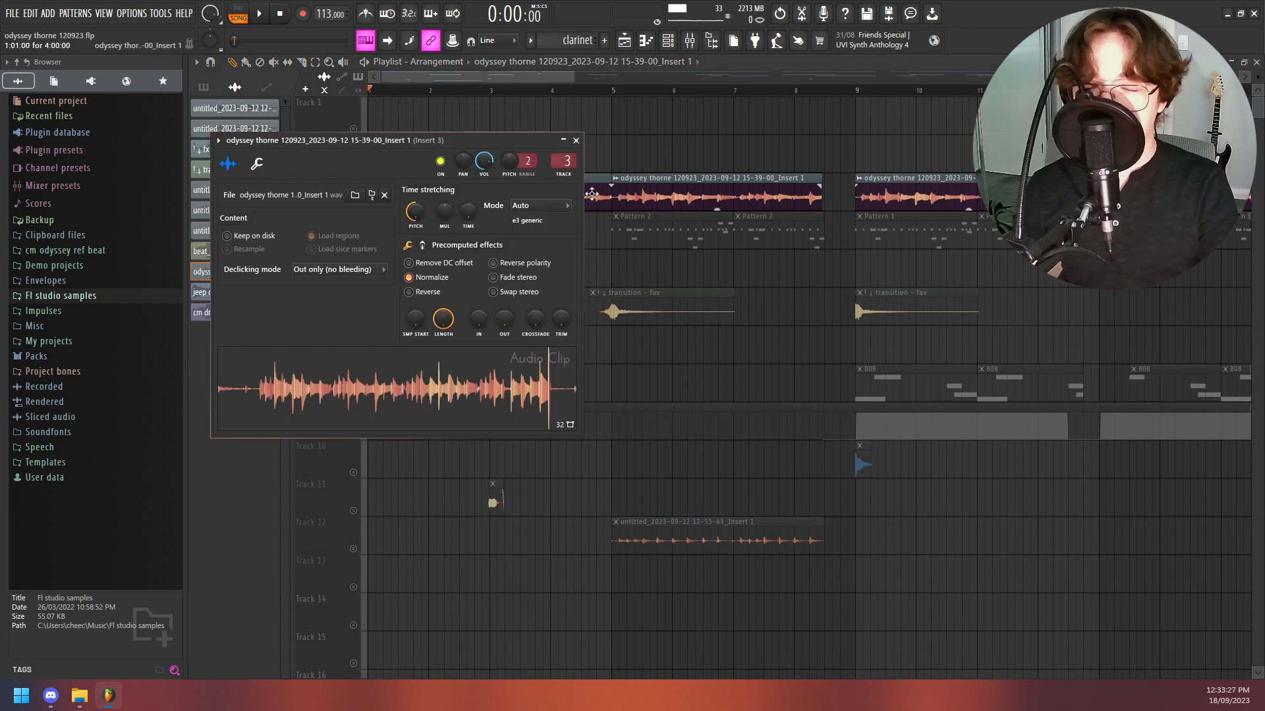
key(Escape)
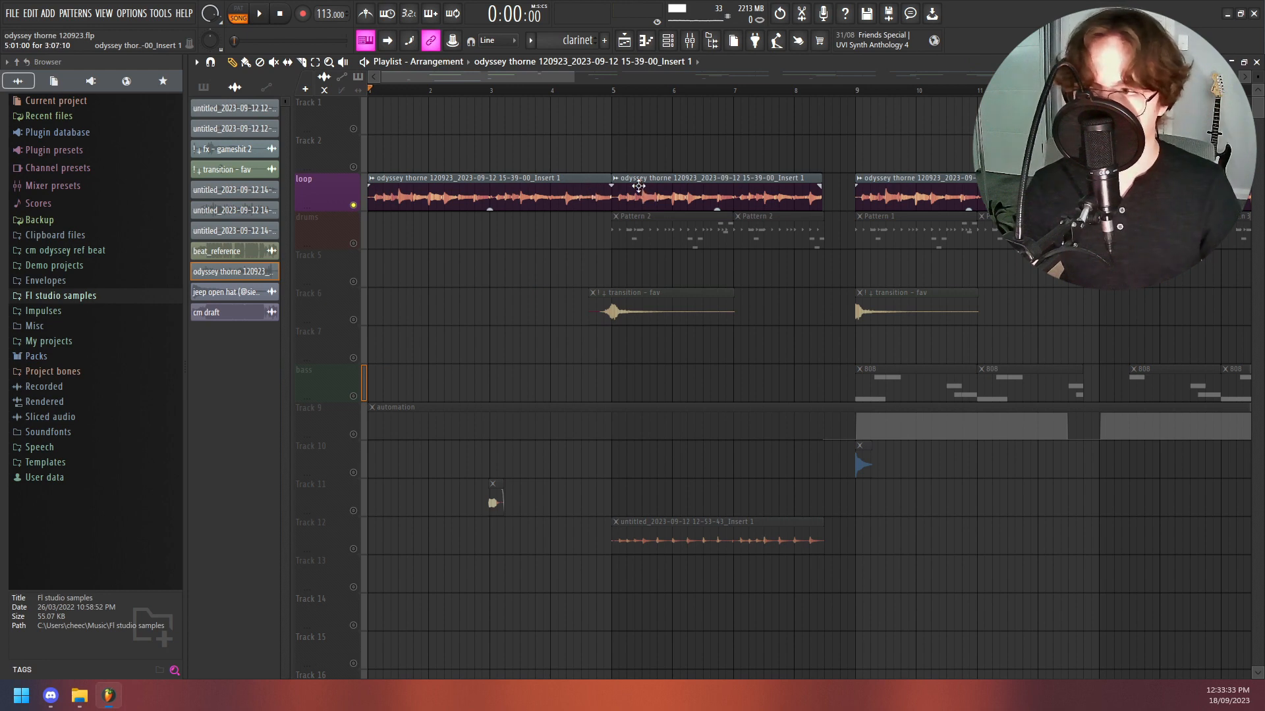
- Audition the loop track from about bar 3 and at the end of the arrangement near bar 48
click(510, 90)
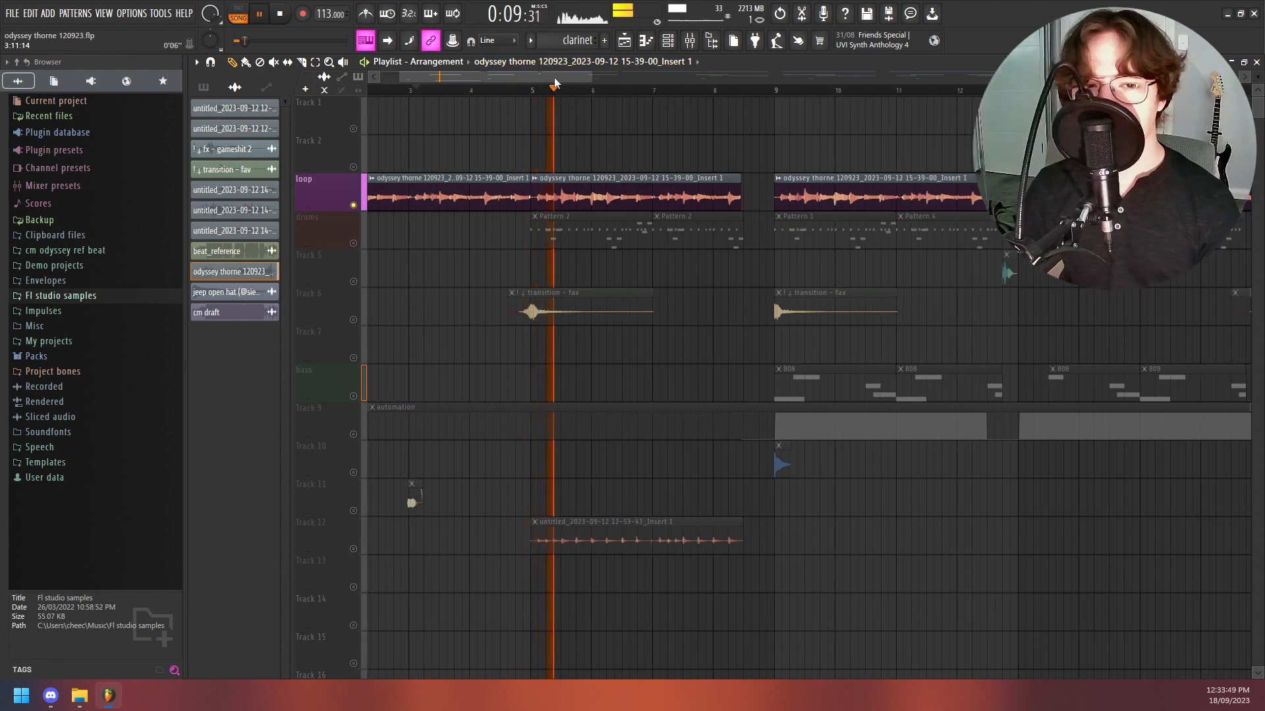
key(space)
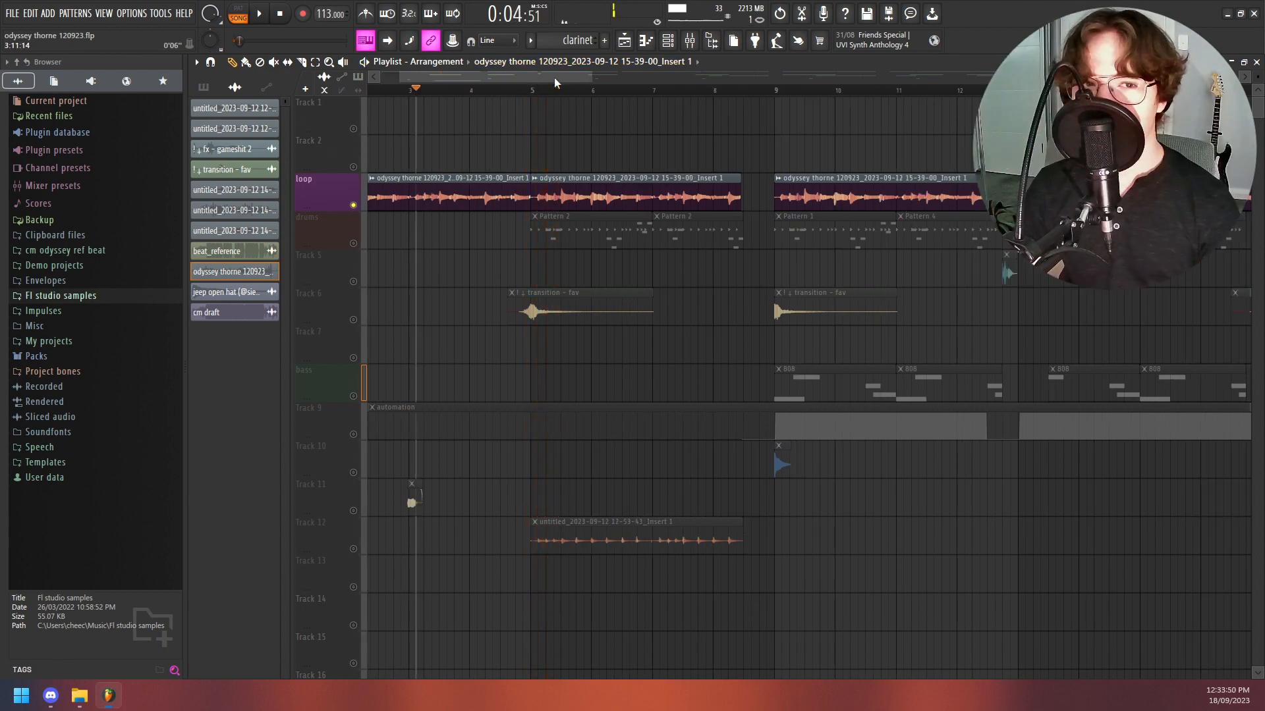
drag(515, 91, 532, 91)
key(space)
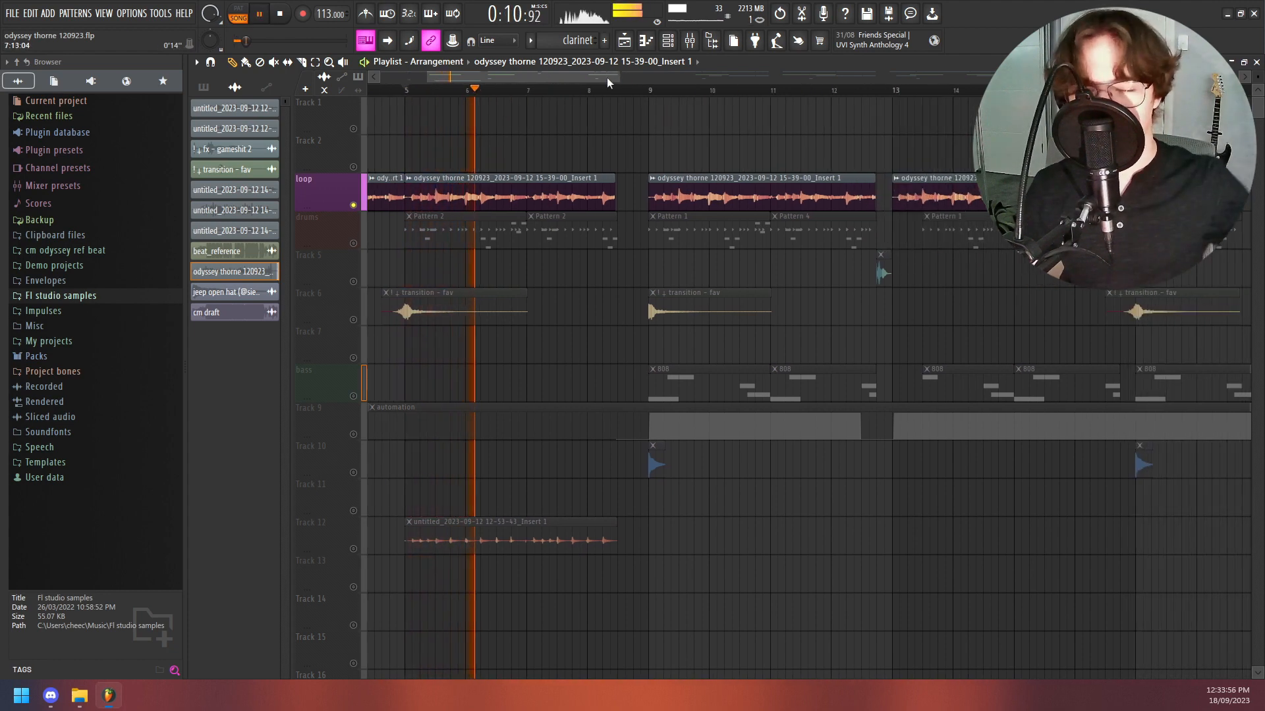
drag(556, 90, 893, 116)
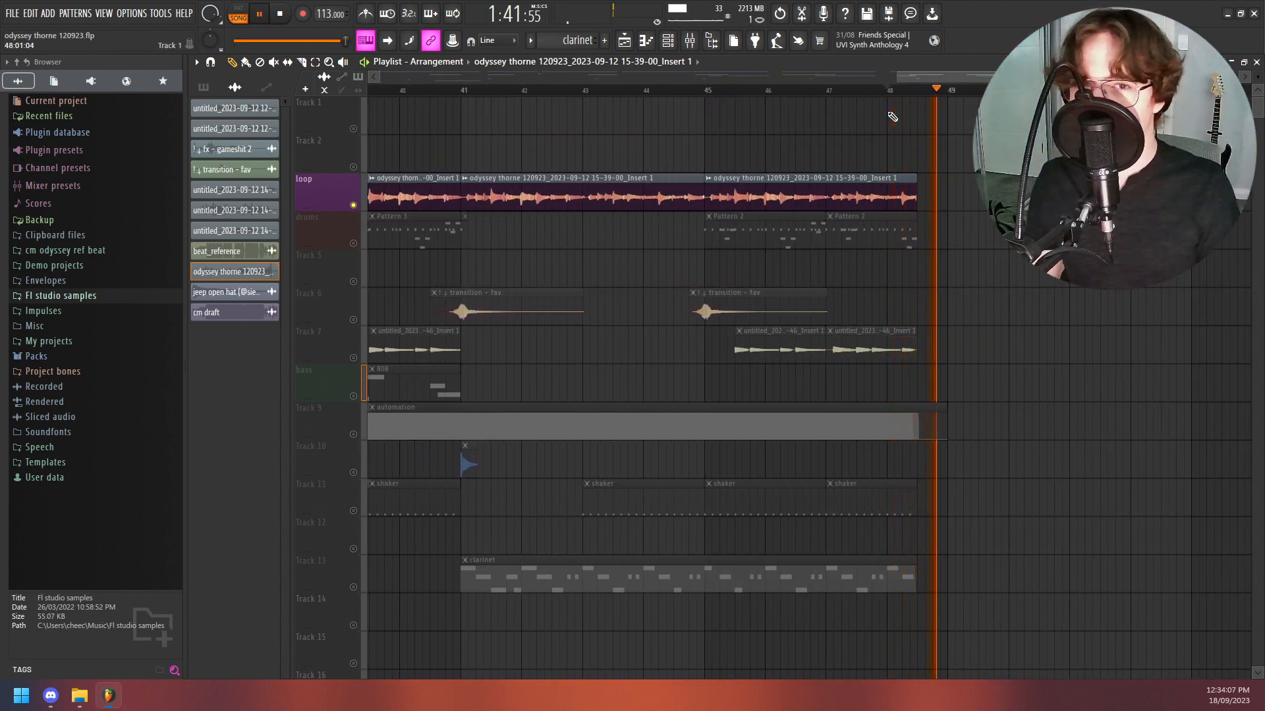
key(space)
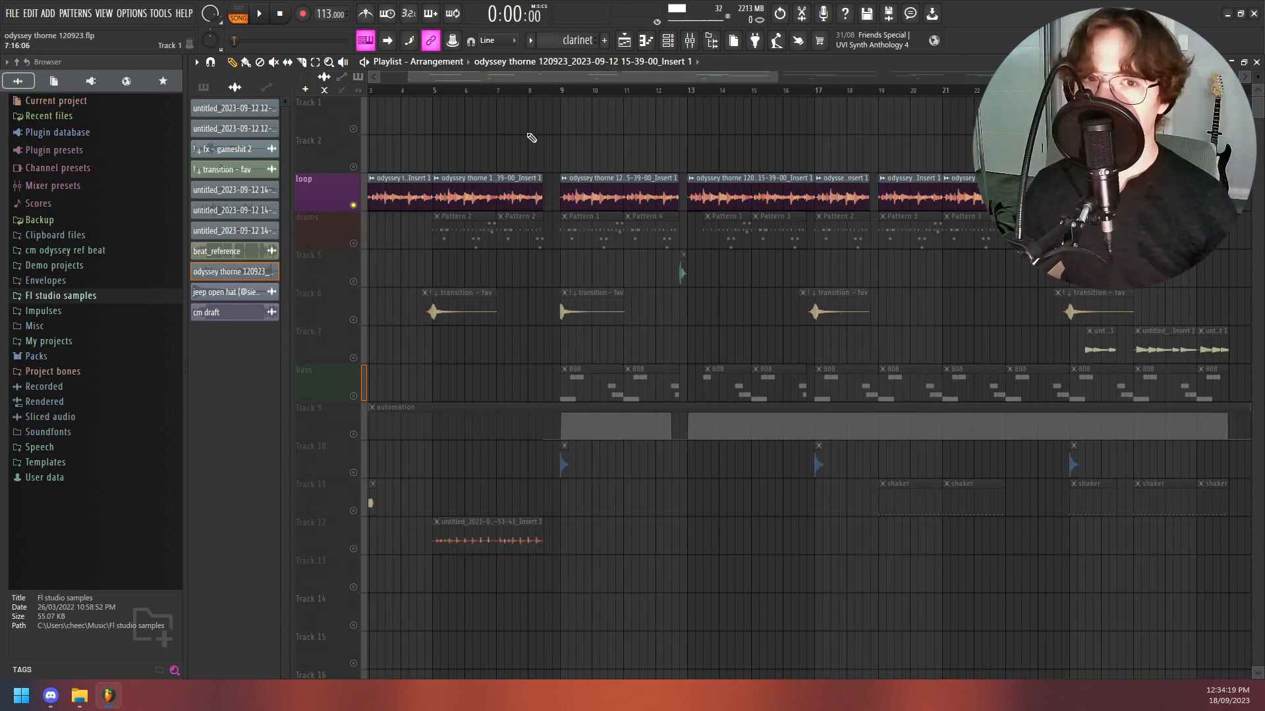
- Play the loop track from about bar 5 up to the gap before bar 9
scroll(560, 79, up, 5)
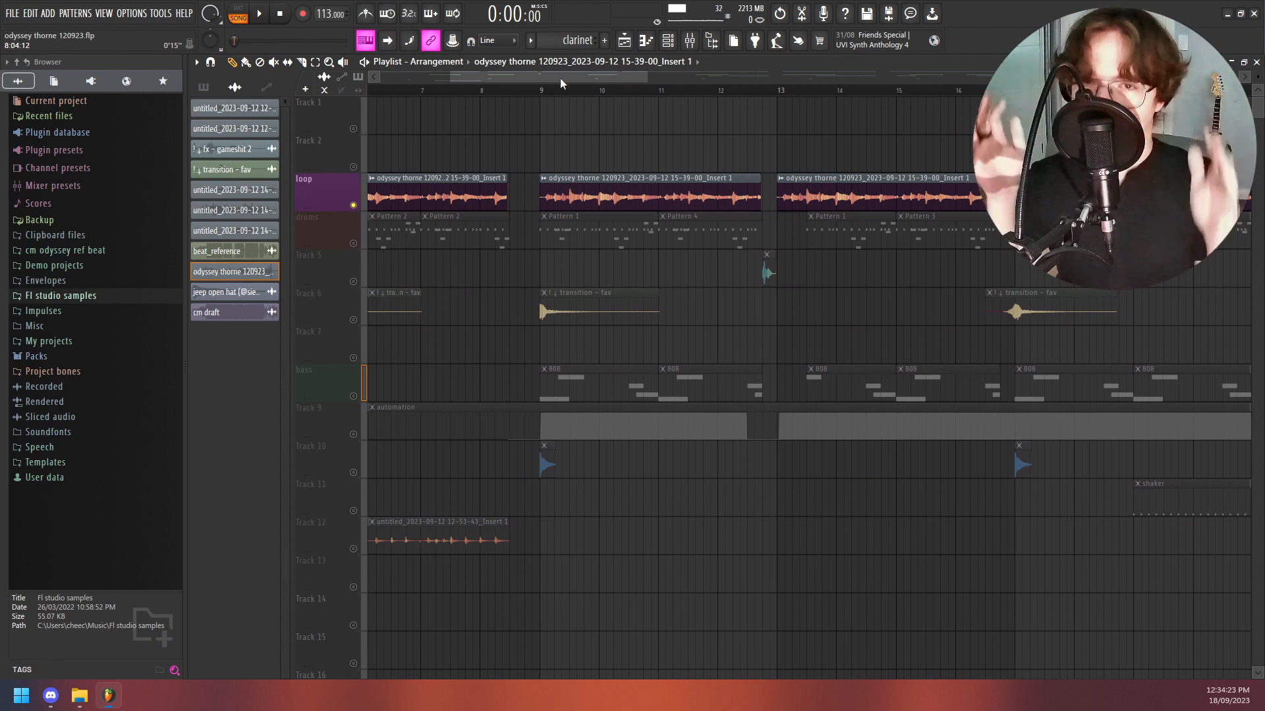
drag(499, 79, 436, 78)
click(435, 90)
key(space)
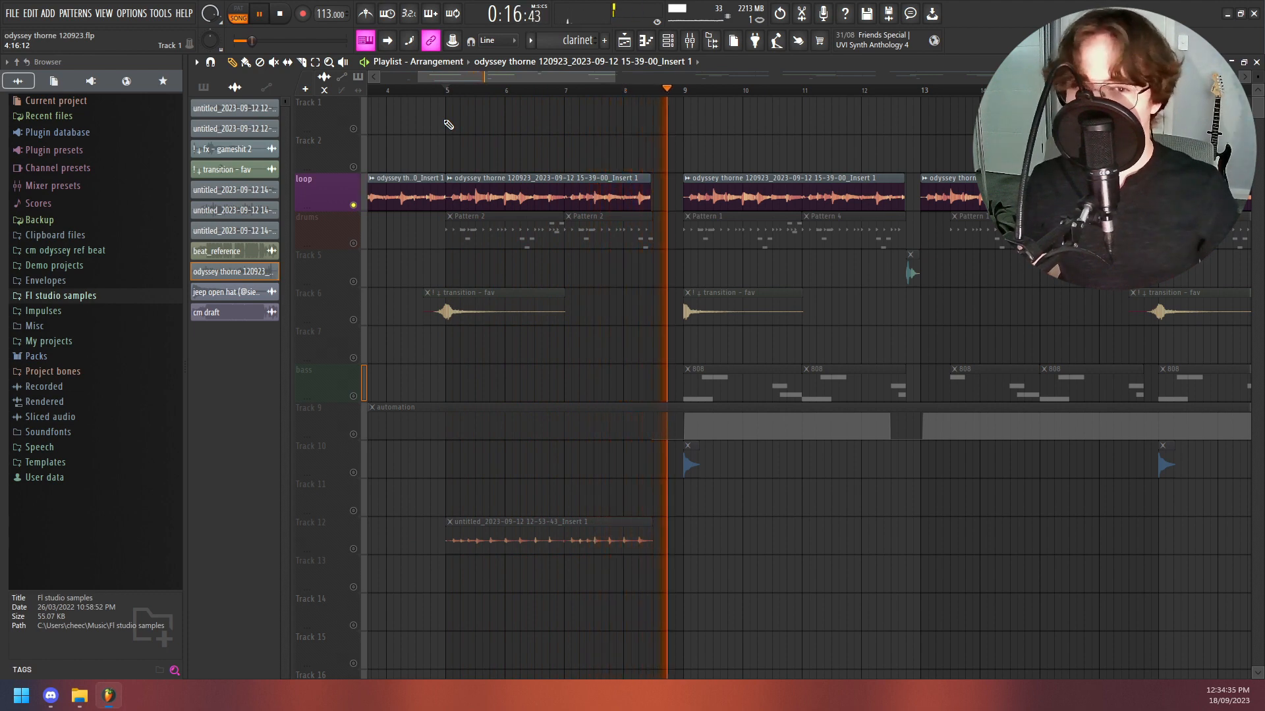
key(space)
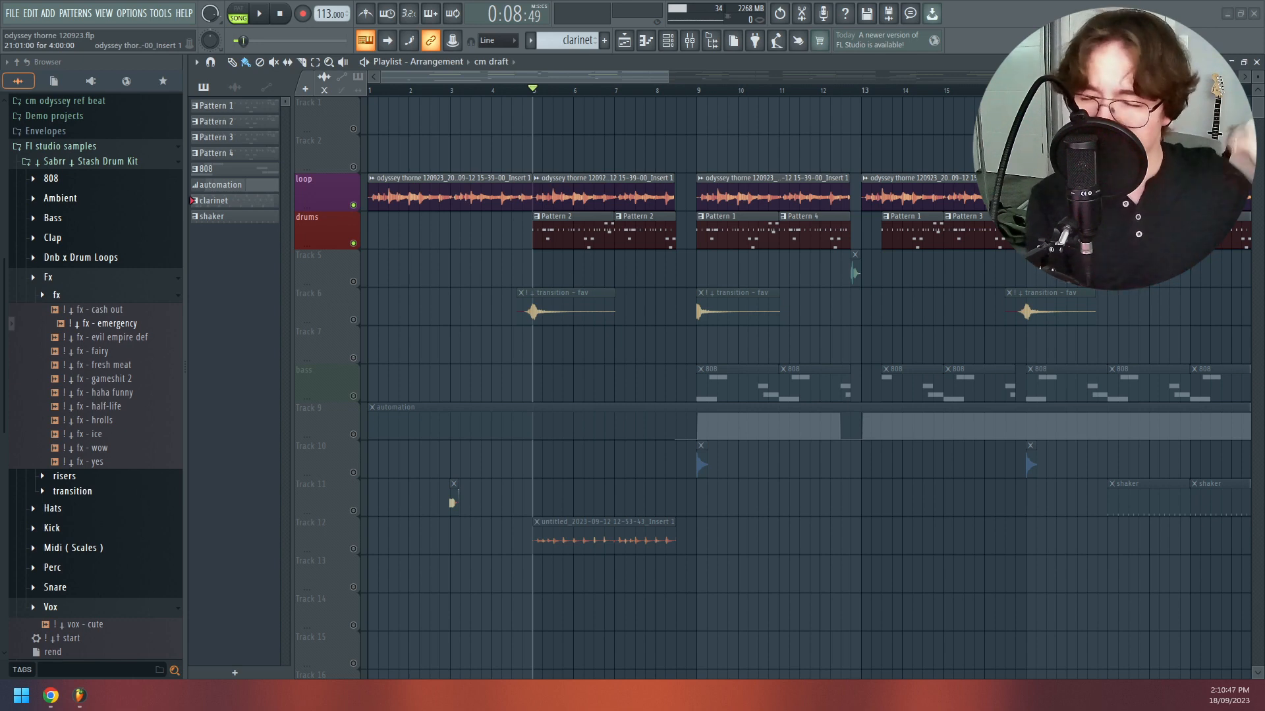
- Compare the drum steps of Pattern 1 and Pattern 2 in the channel rack
click(255, 107)
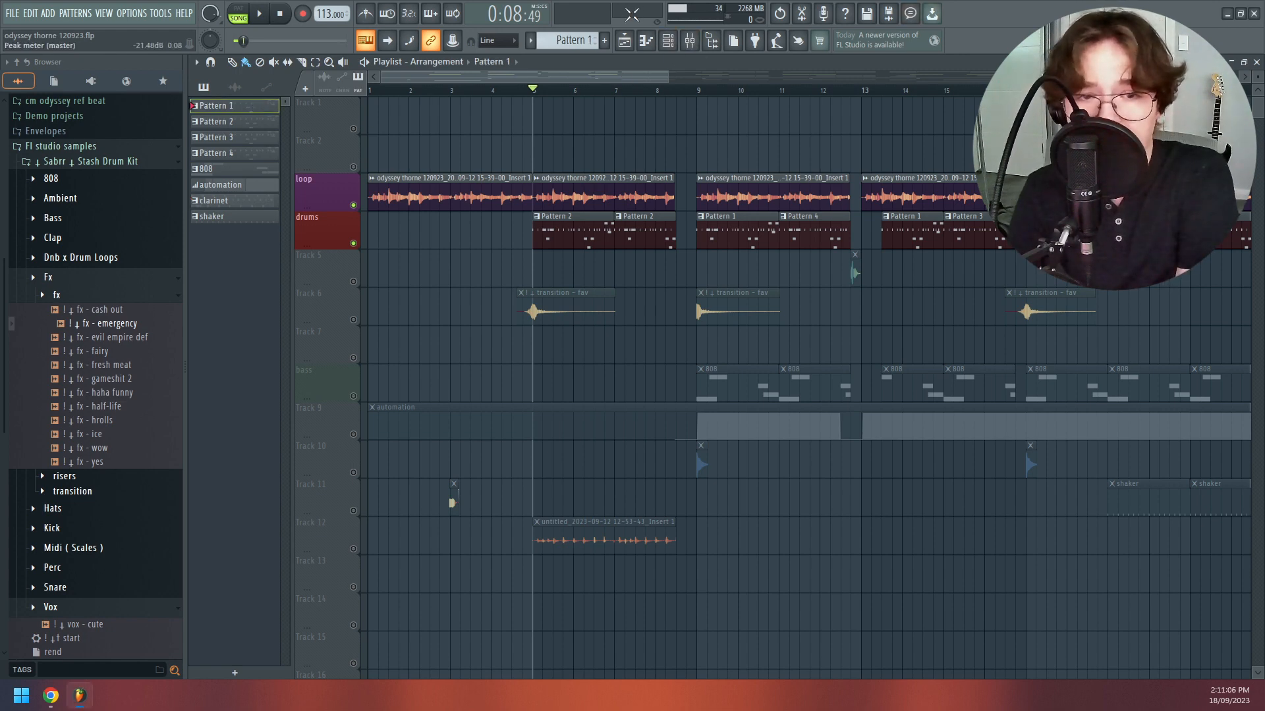
click(669, 42)
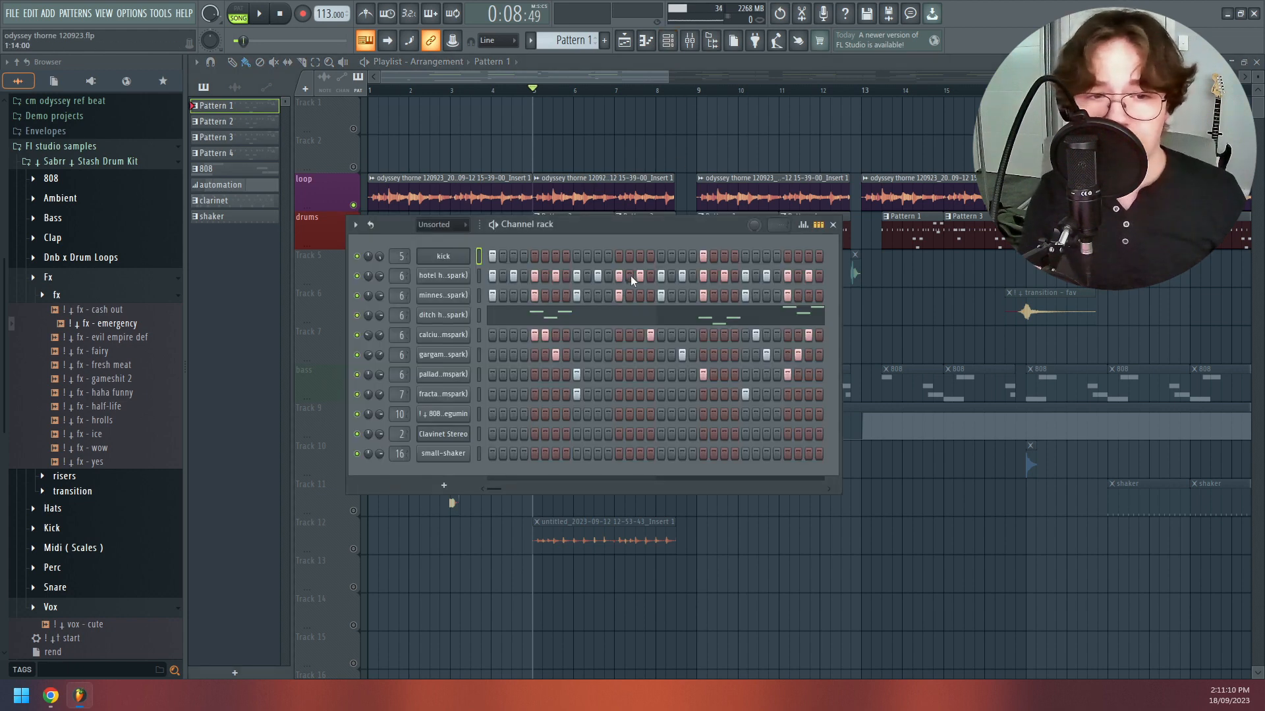
click(272, 125)
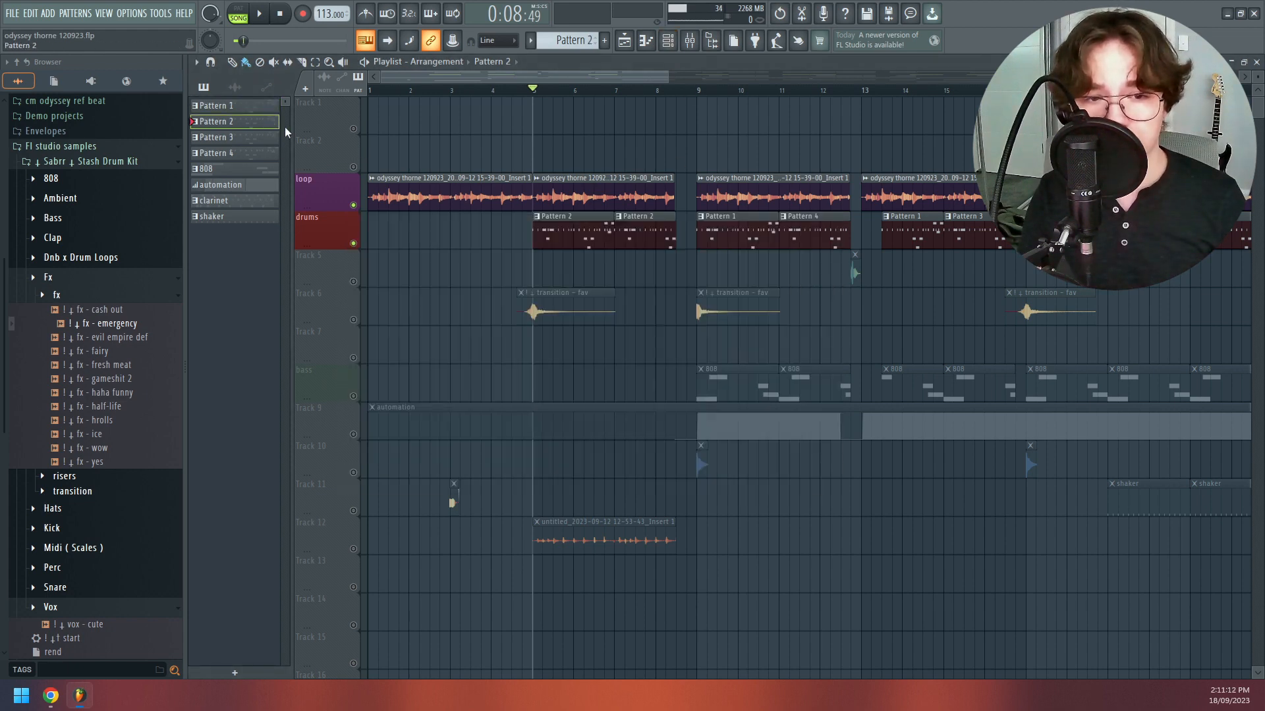
double_click(559, 227)
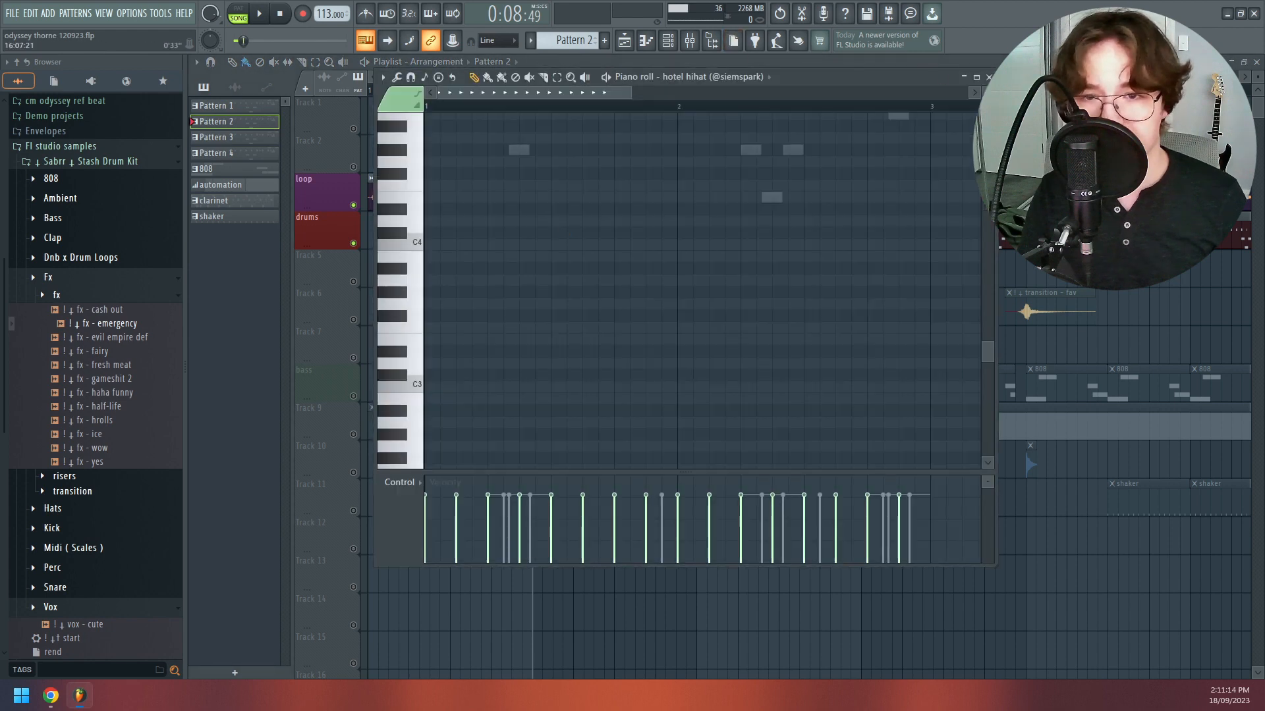
click(963, 77)
key(F6)
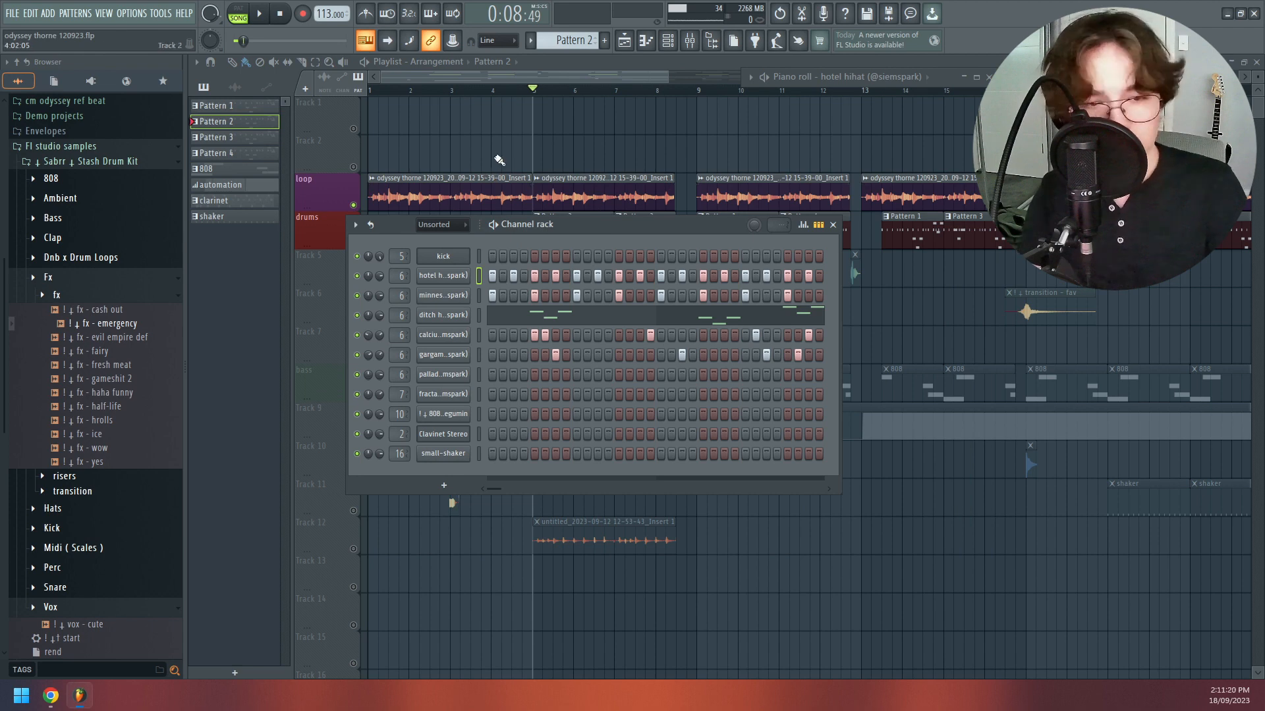
- Switch playback to pattern mode, play Pattern 2 briefly and return the playhead to the start
click(238, 8)
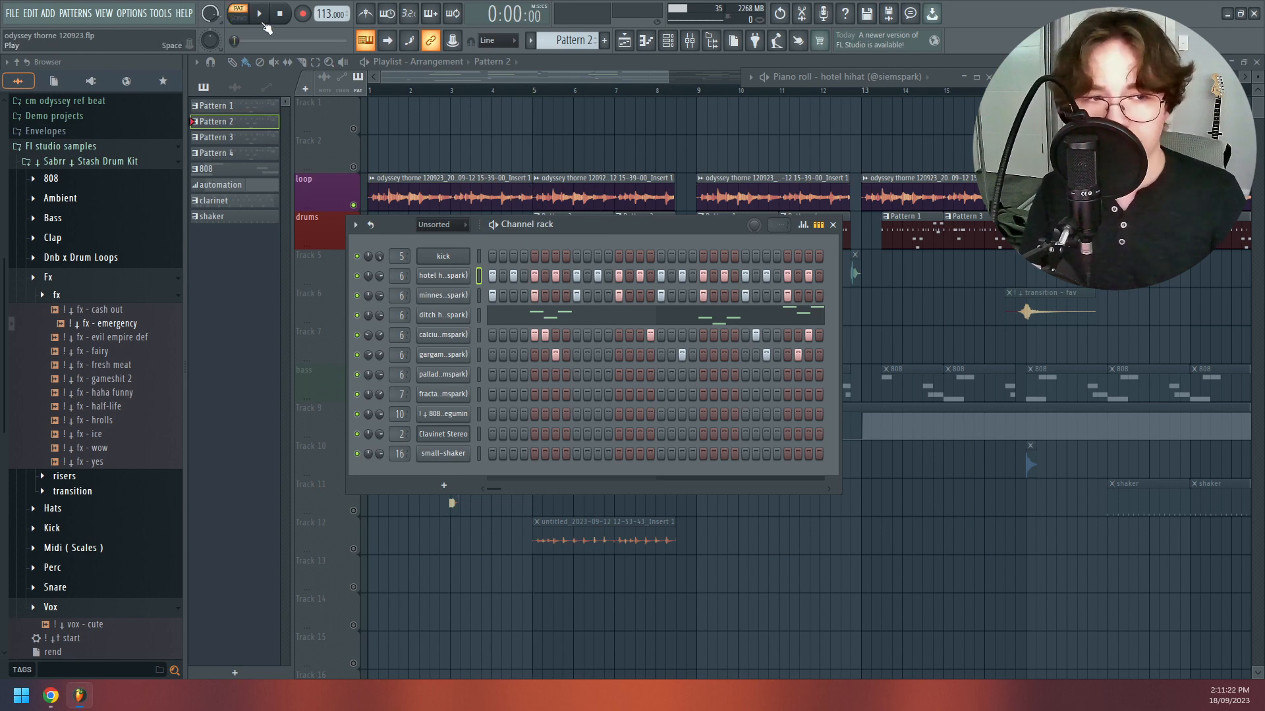
click(261, 16)
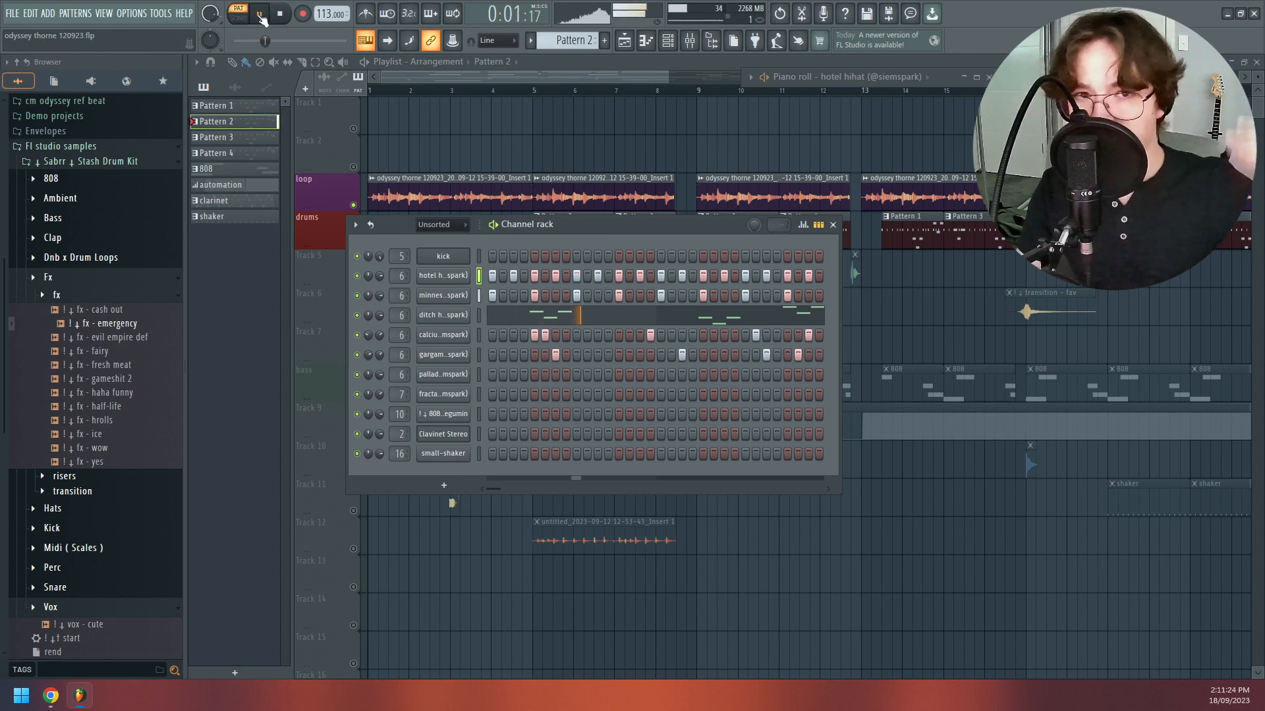
click(262, 16)
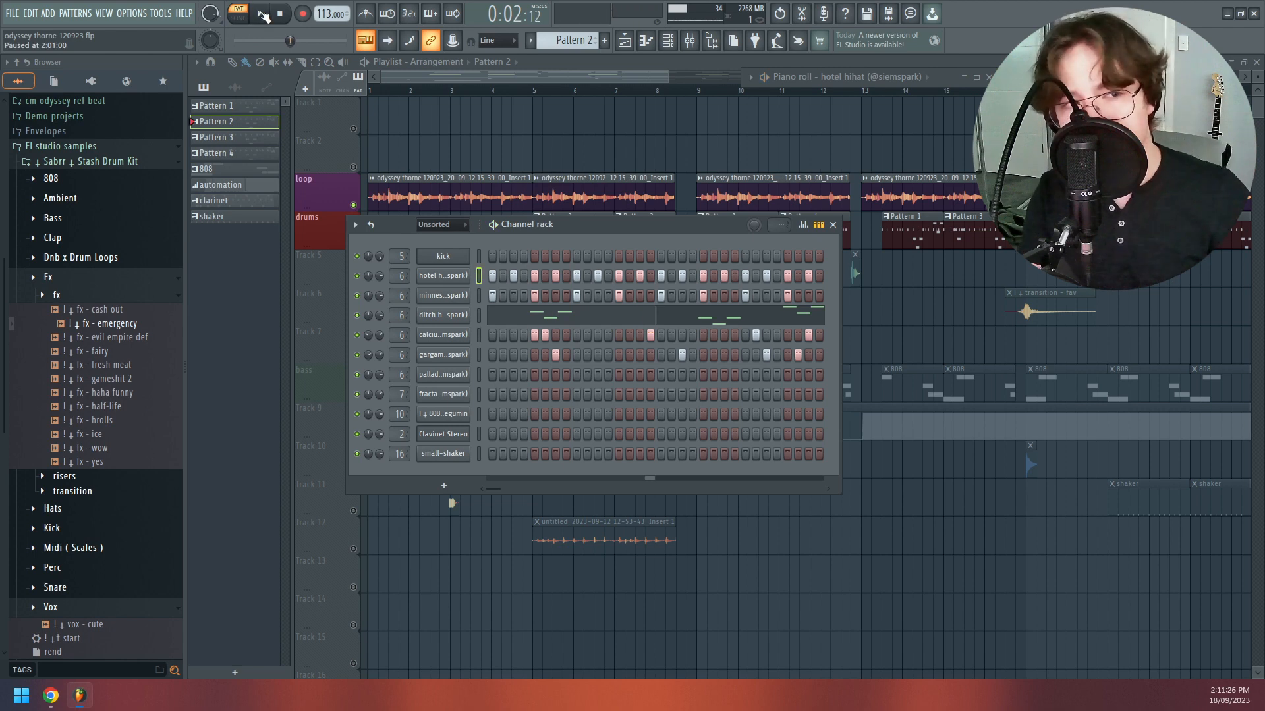
drag(289, 41, 234, 41)
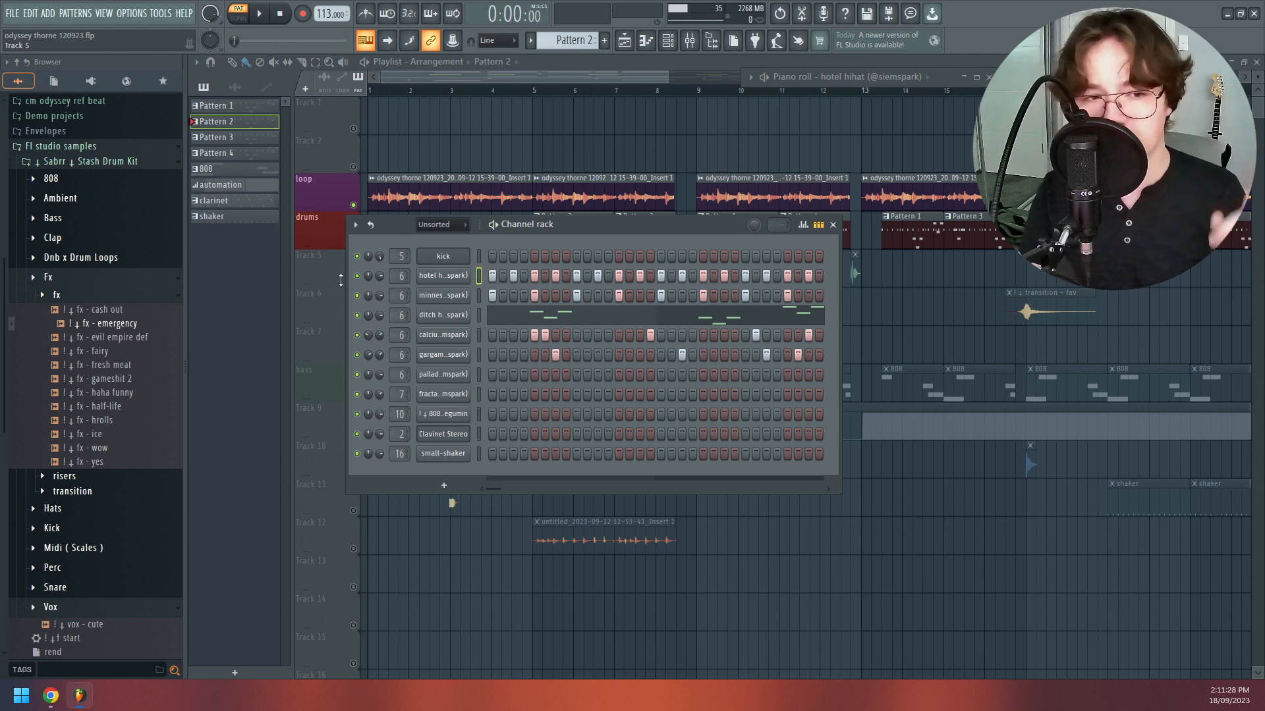
- Solo the hotel hihat channel and play Pattern 2, unmuting the four percussion channels below it one by one
right_click(361, 283)
click(367, 285)
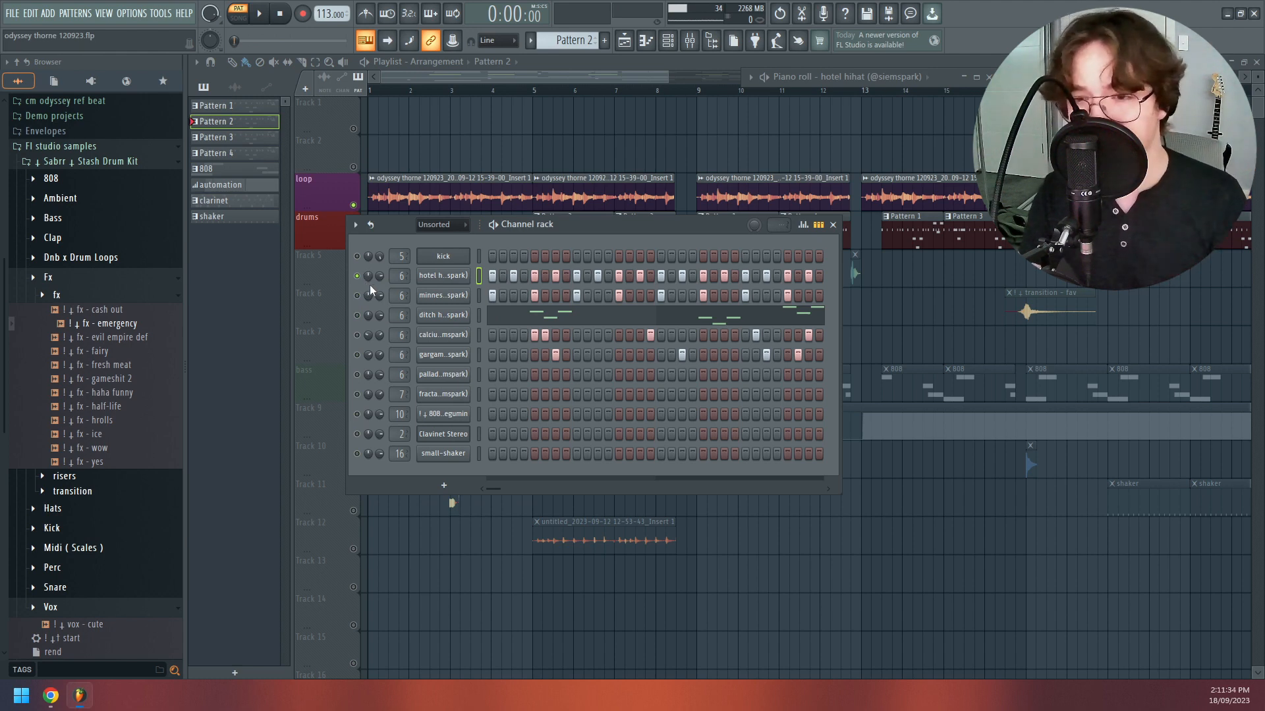
key(space)
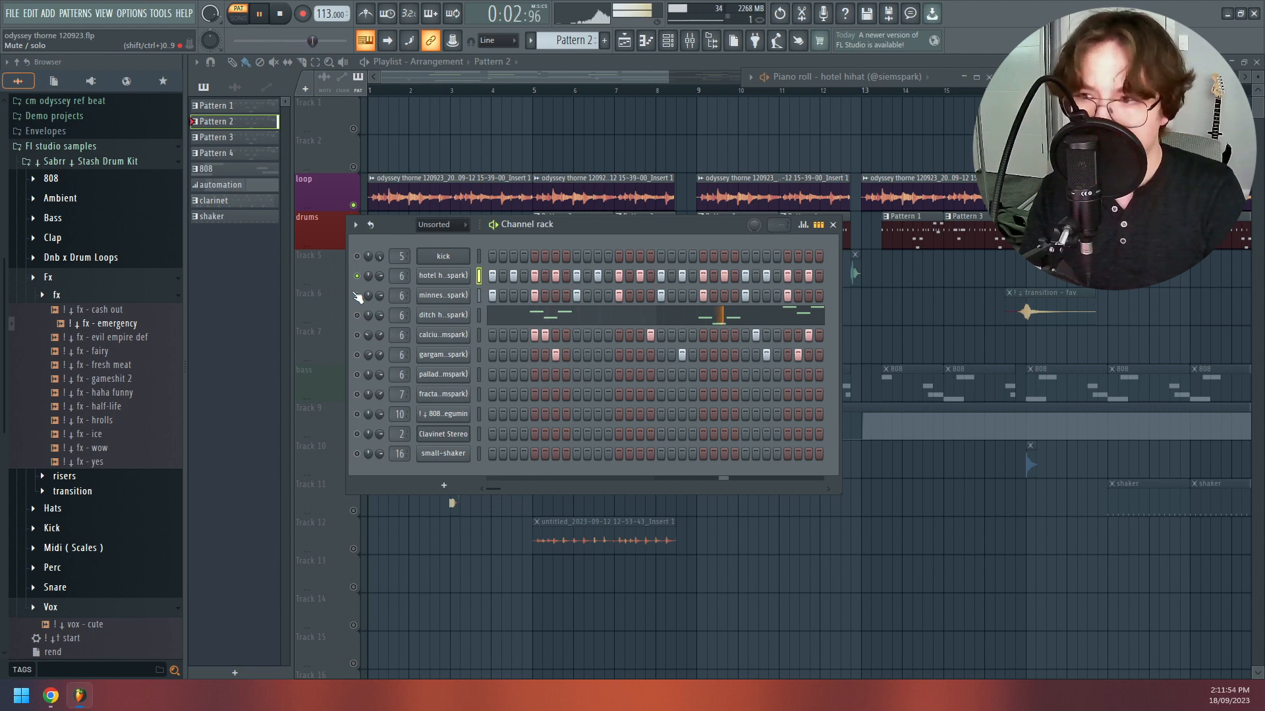
click(357, 296)
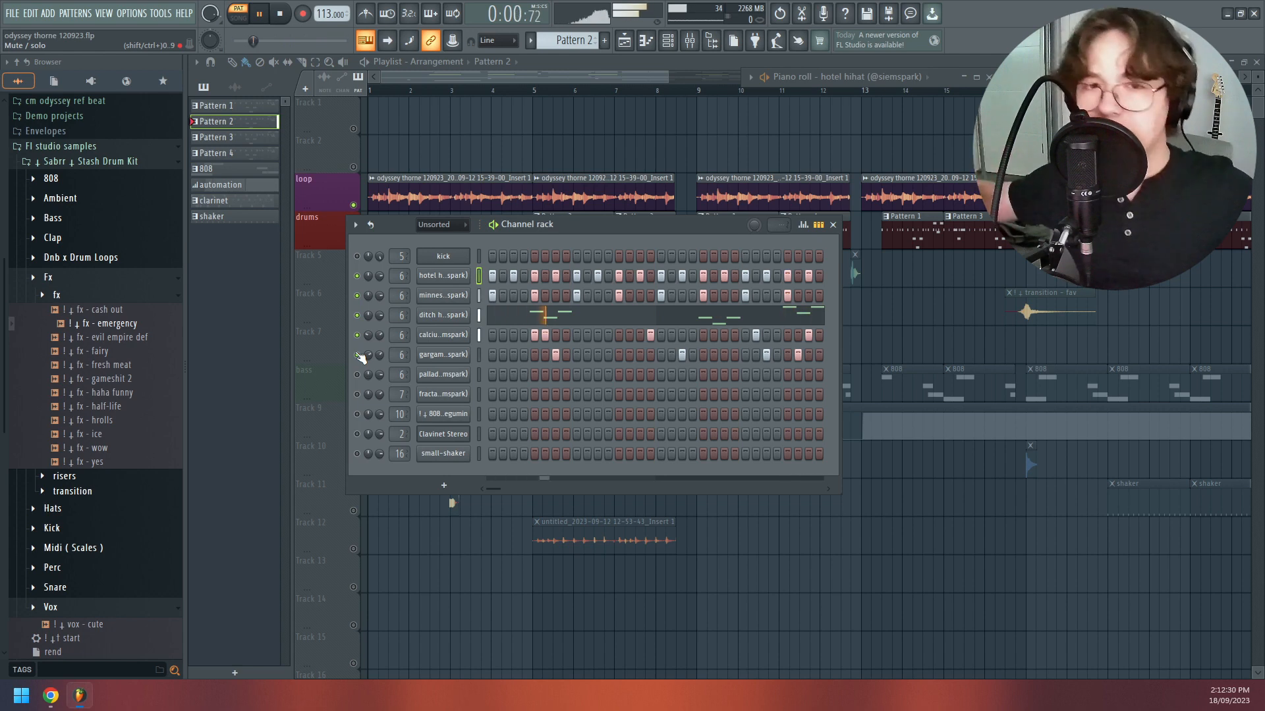
key(space)
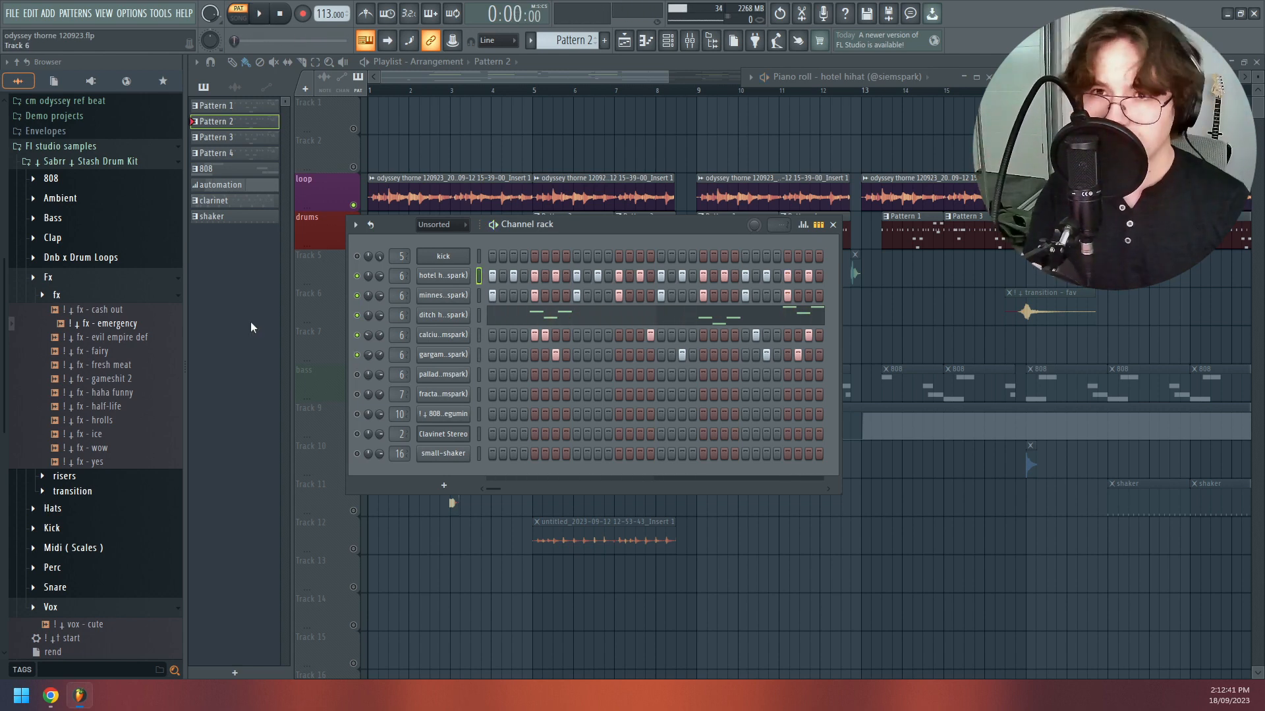
- Show Pattern 1 in the channel rack, solo its kick channel and play it
key(F6)
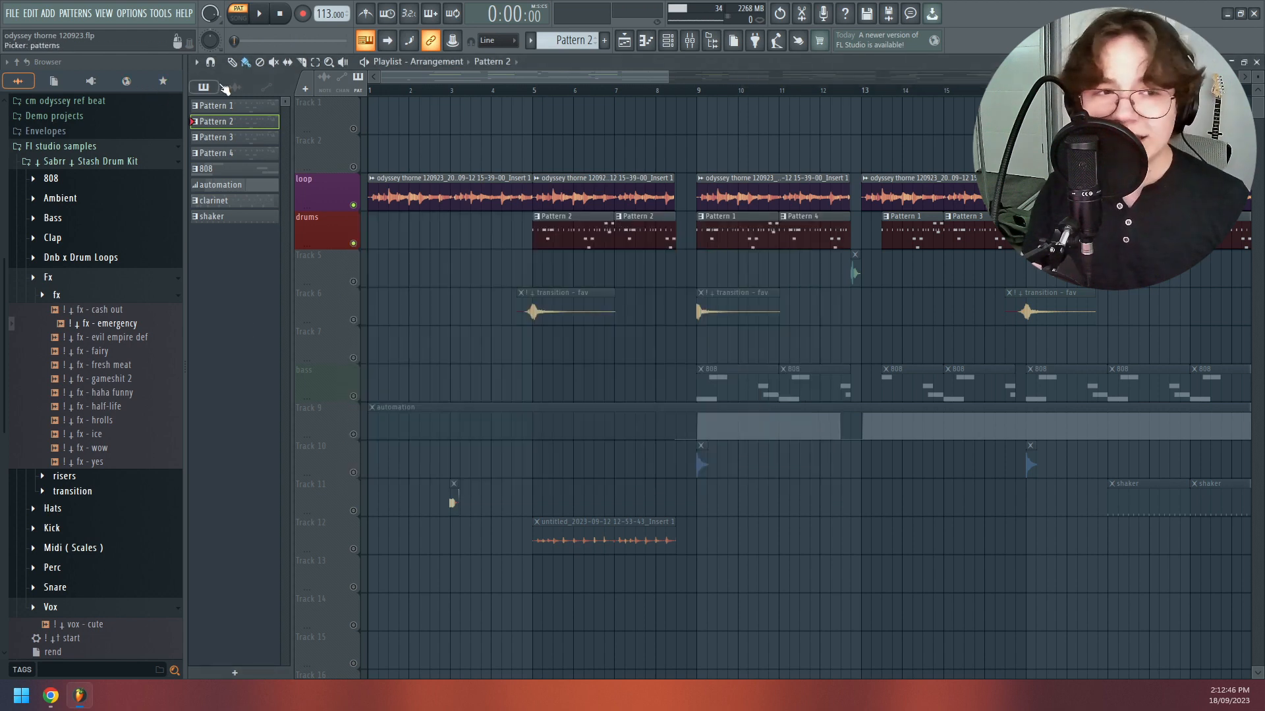
click(235, 107)
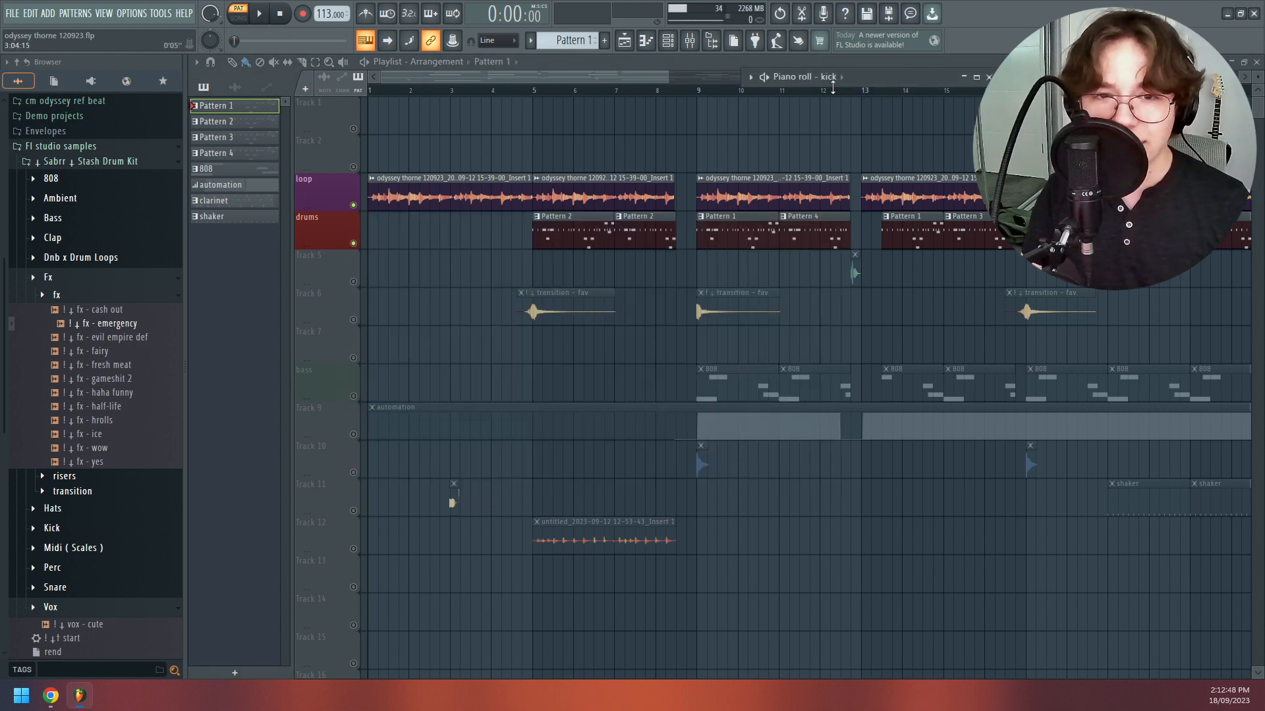
click(667, 41)
right_click(364, 257)
click(366, 265)
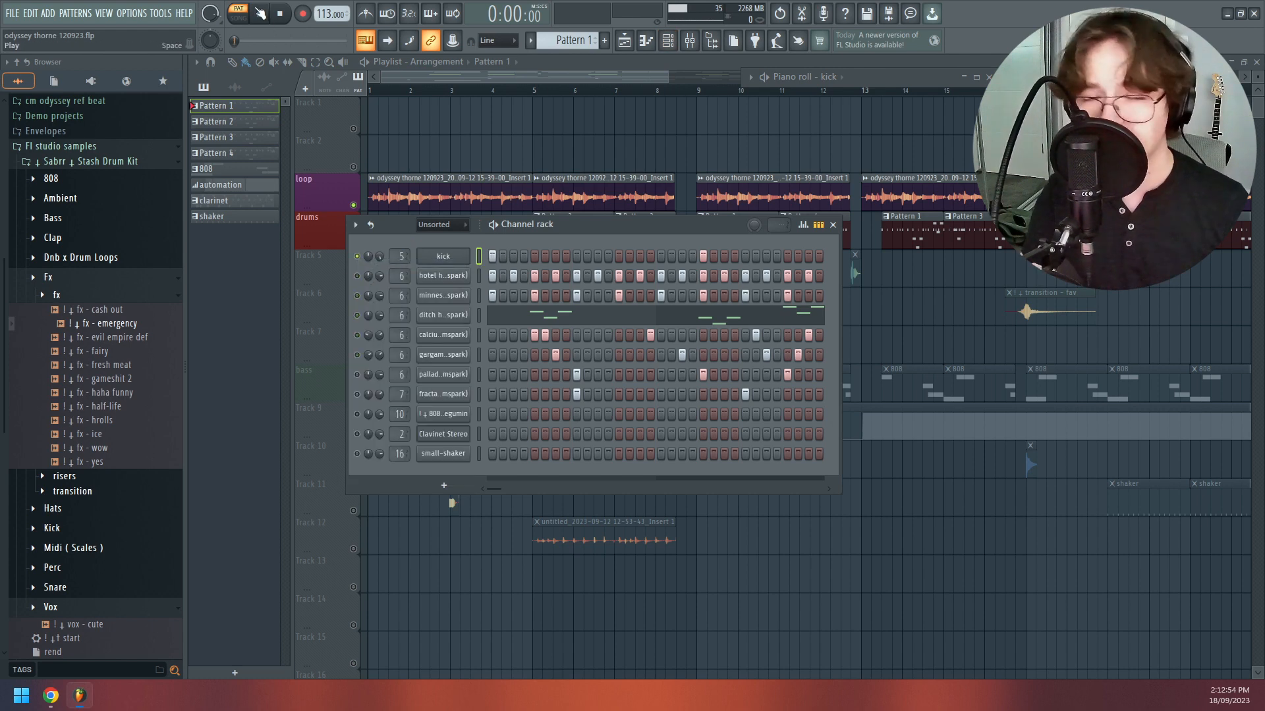
click(257, 13)
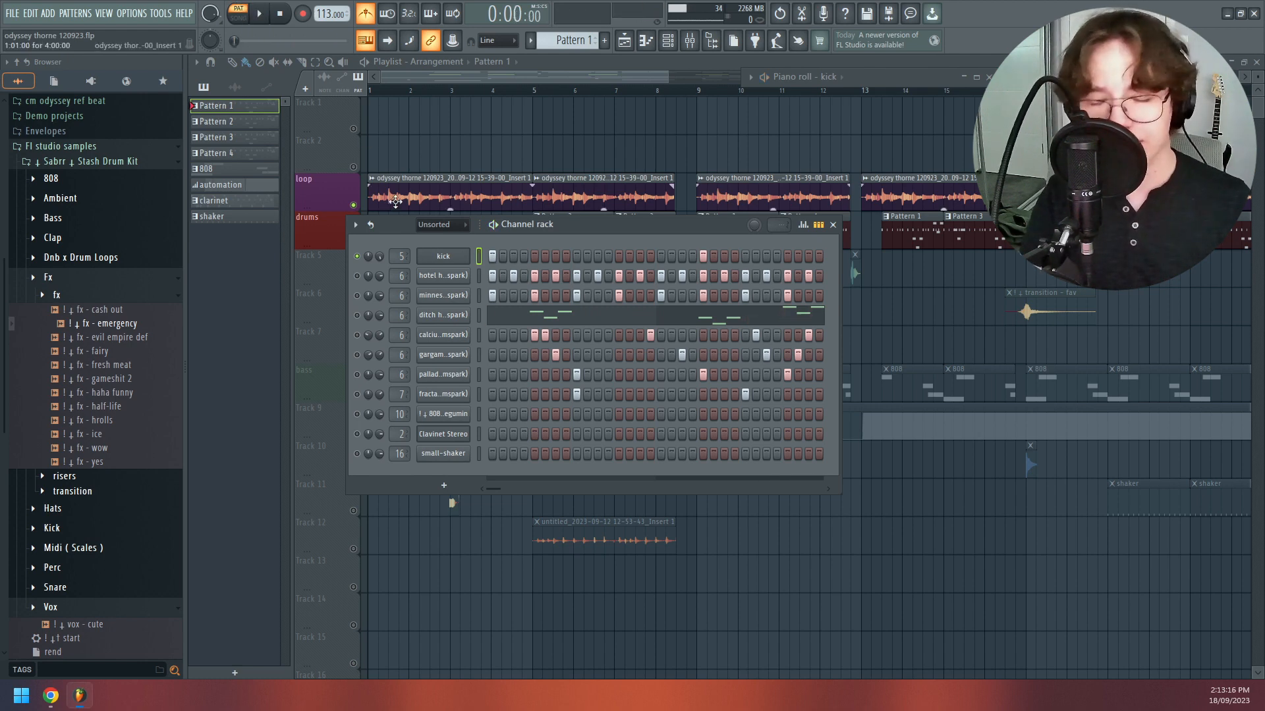
- View the fractal snare's sampler settings and play Pattern 1 with the kick and fractal snare channels unmuted
click(421, 400)
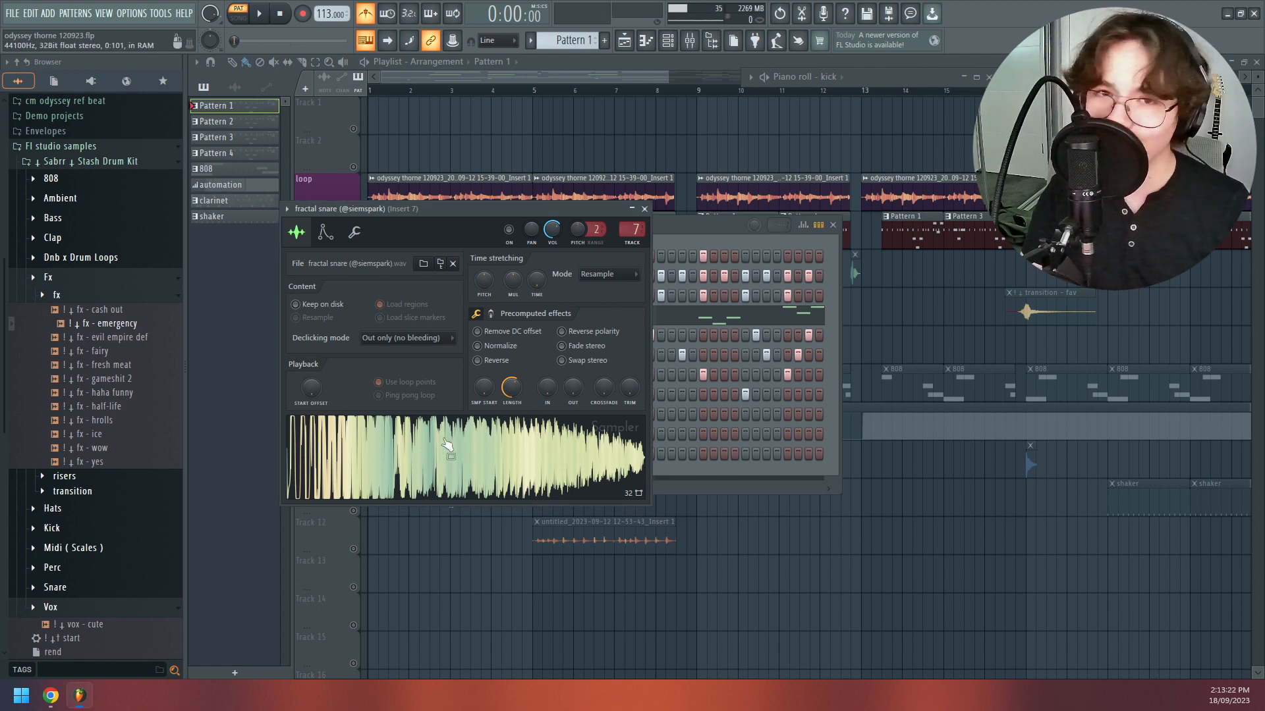
click(705, 243)
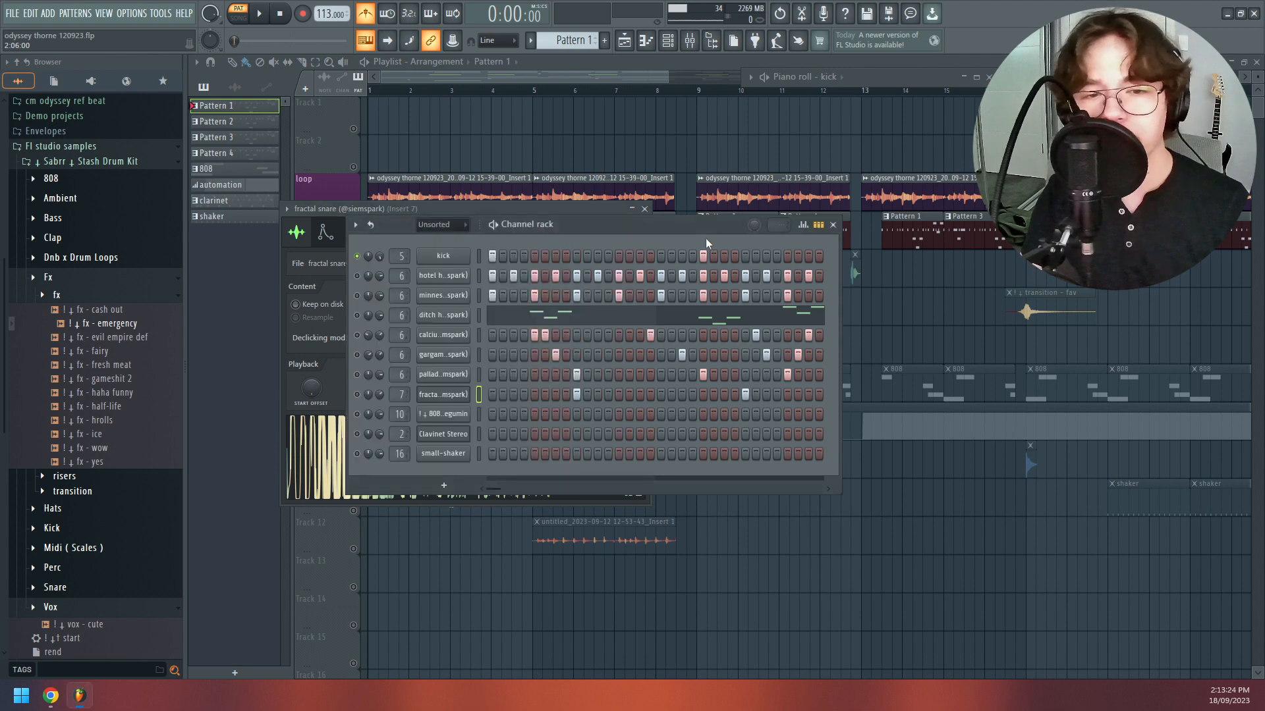
key(space)
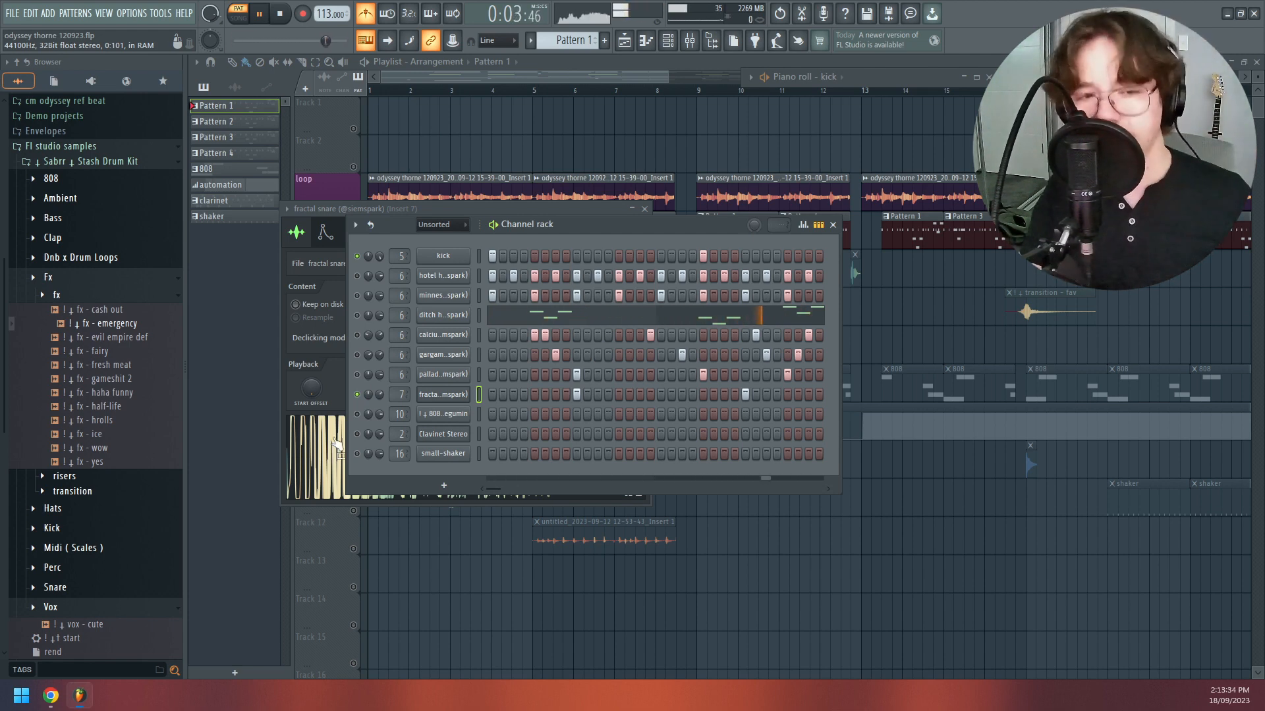
- Toggle the kick channel's solo to unmute every channel in the channel rack and stop playback
right_click(357, 266)
click(361, 270)
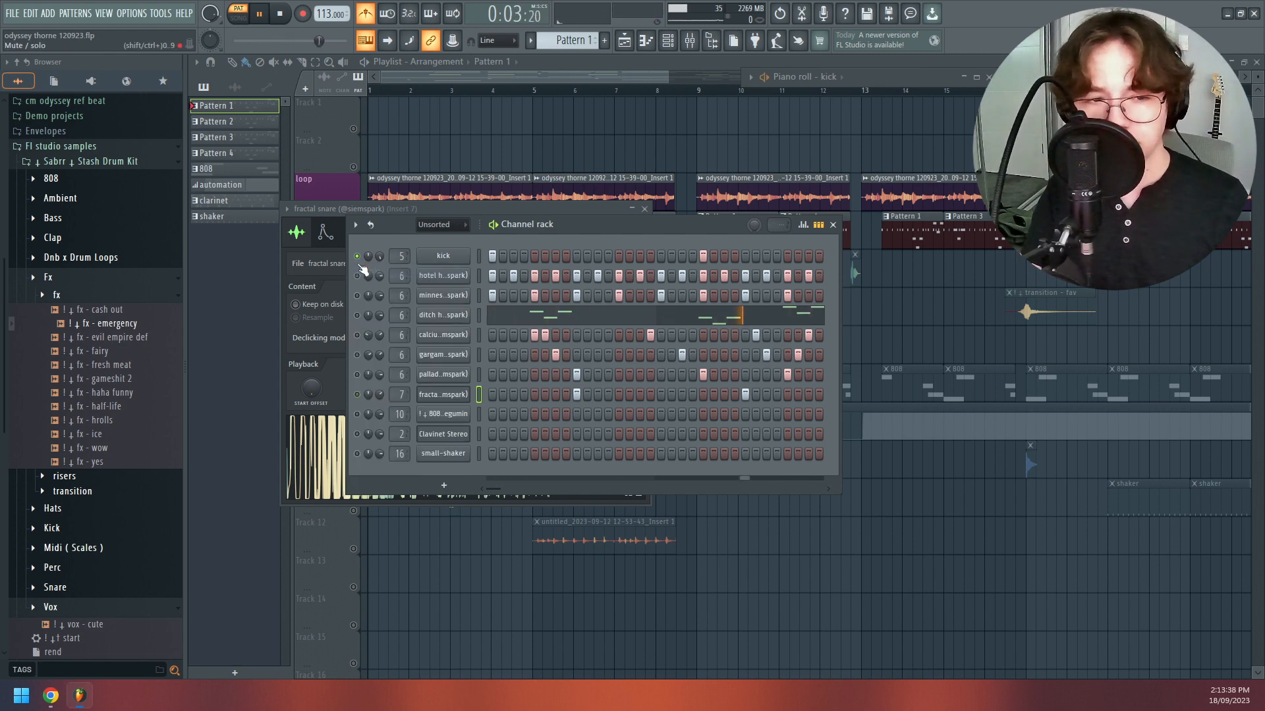
right_click(362, 266)
click(362, 269)
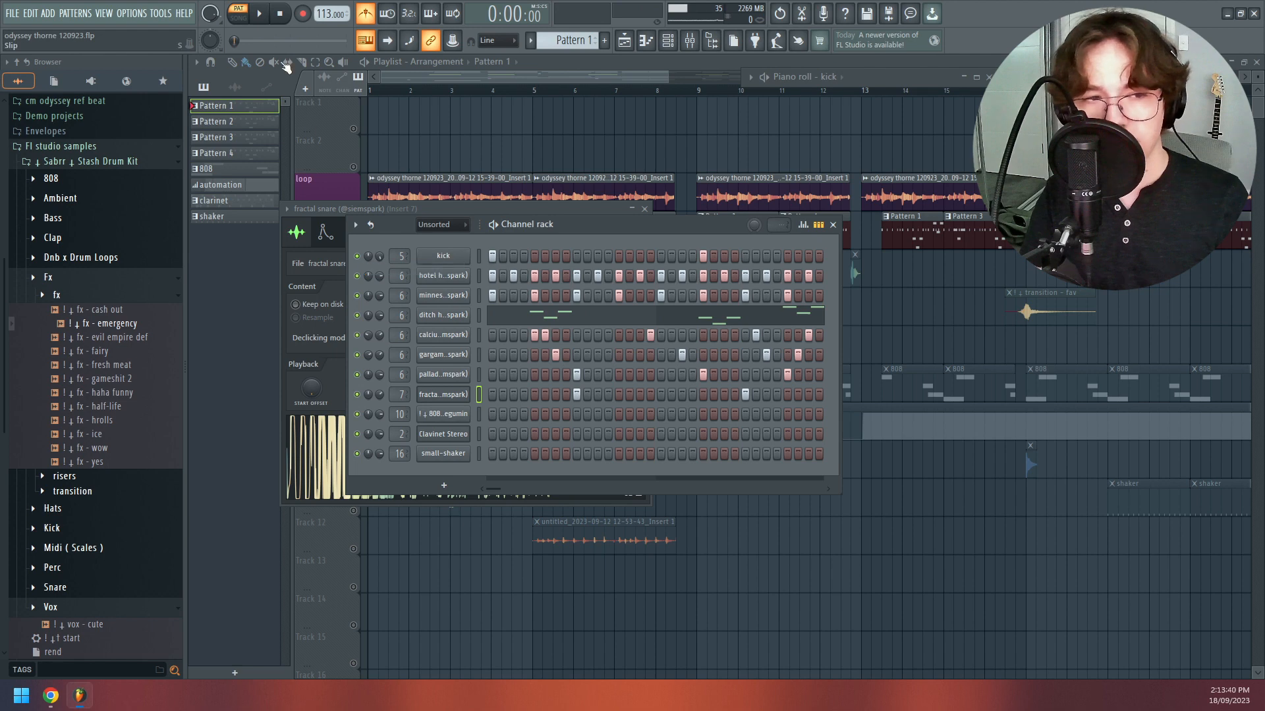
- Turn off the metronome and play Pattern 1 with every channel unmuted
click(367, 19)
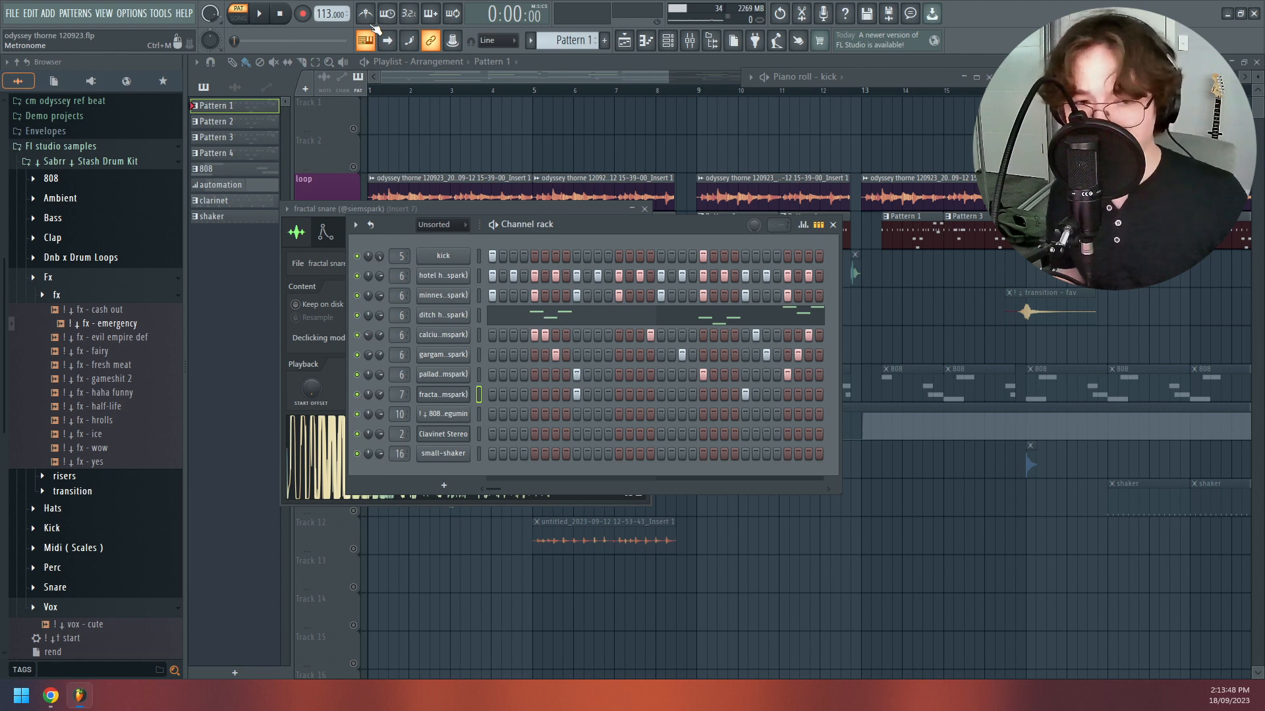
key(space)
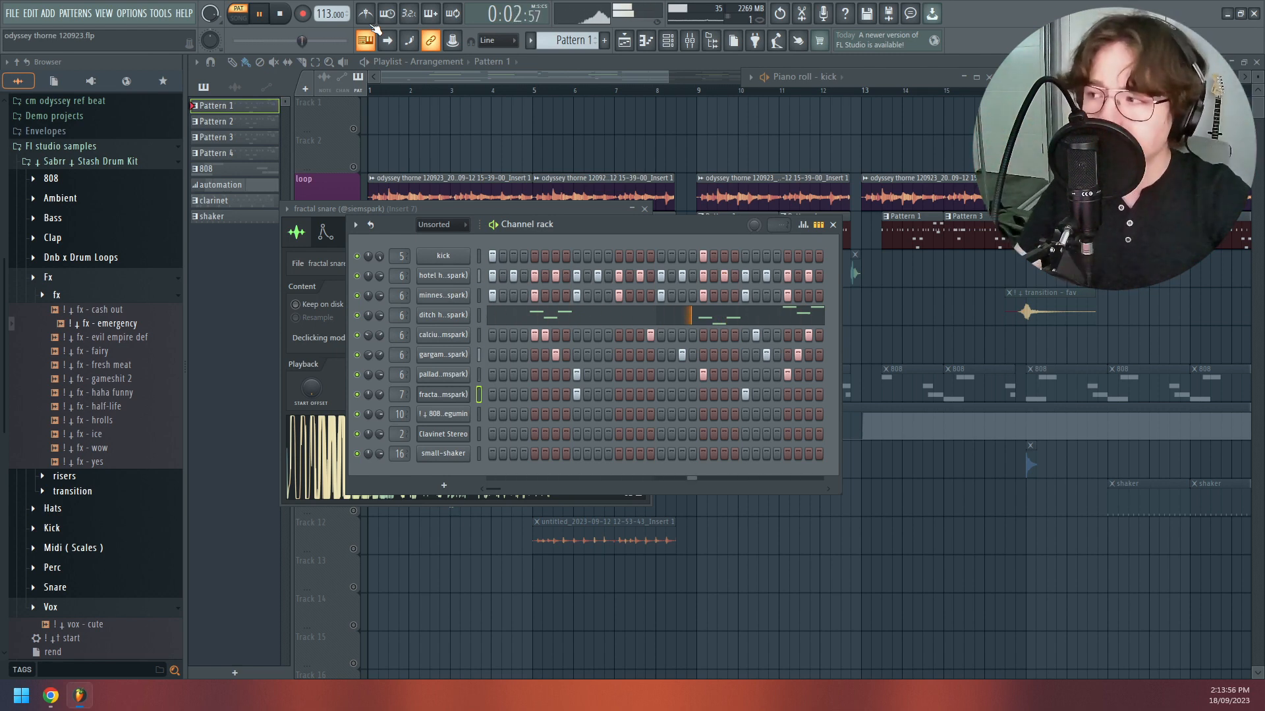
key(space)
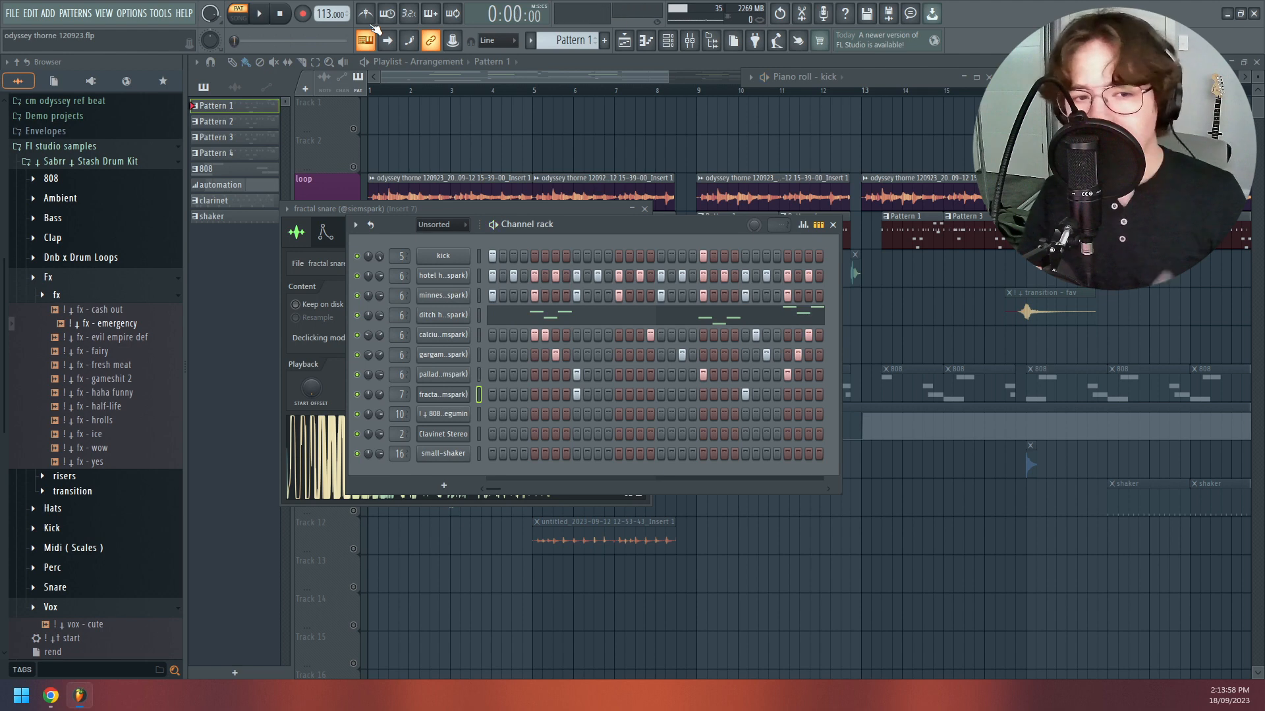
- Switch playback to the song arrangement and play the loop and drums tracks from bar 5
drag(421, 91, 420, 91)
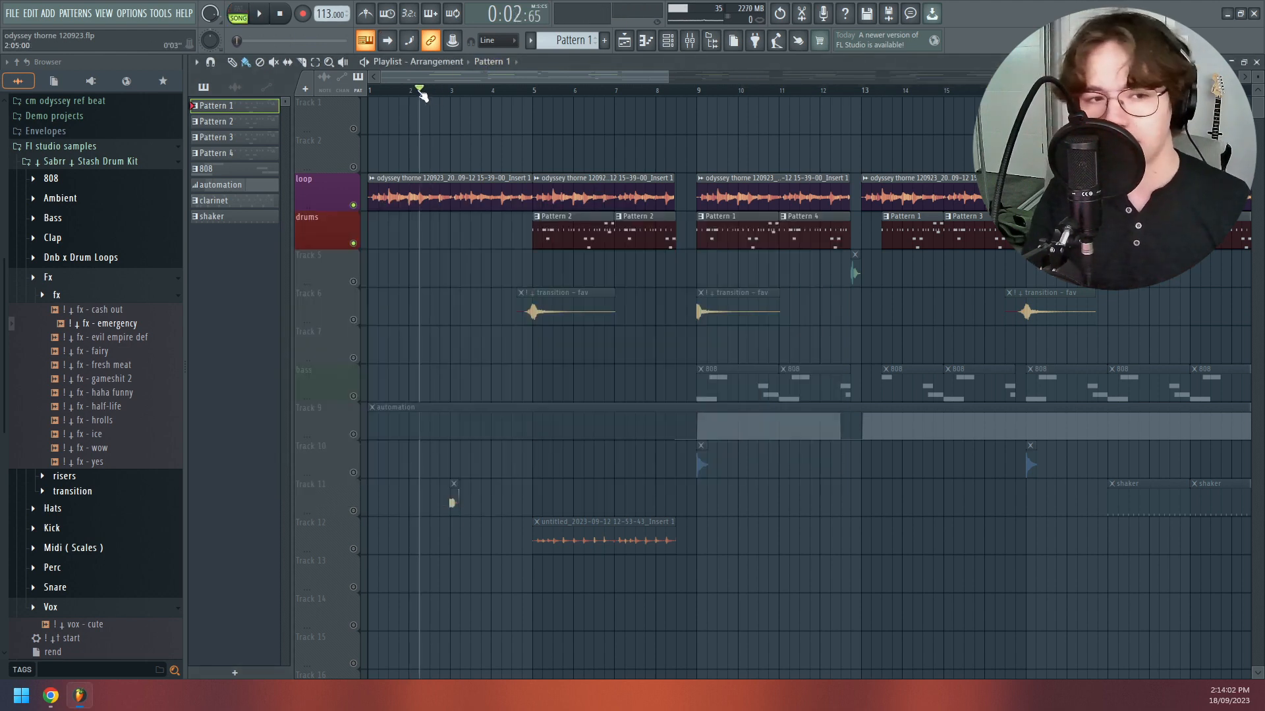
click(417, 189)
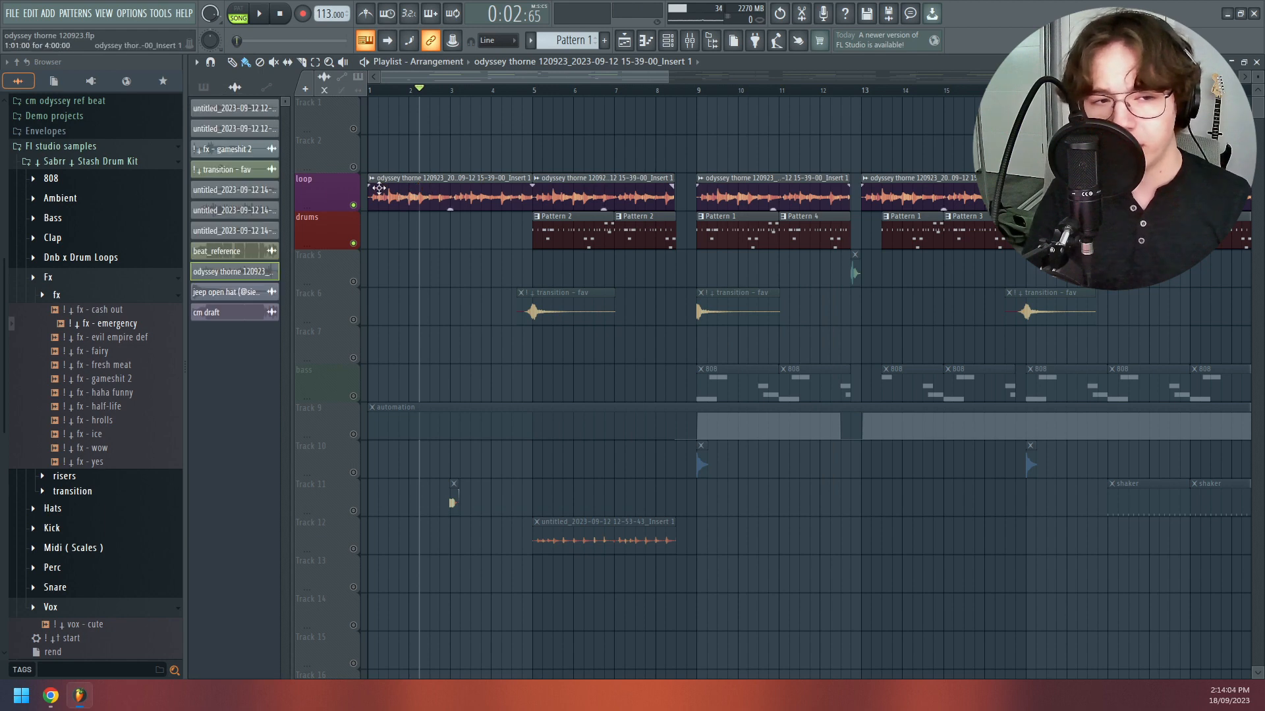
drag(459, 92, 536, 91)
click(585, 239)
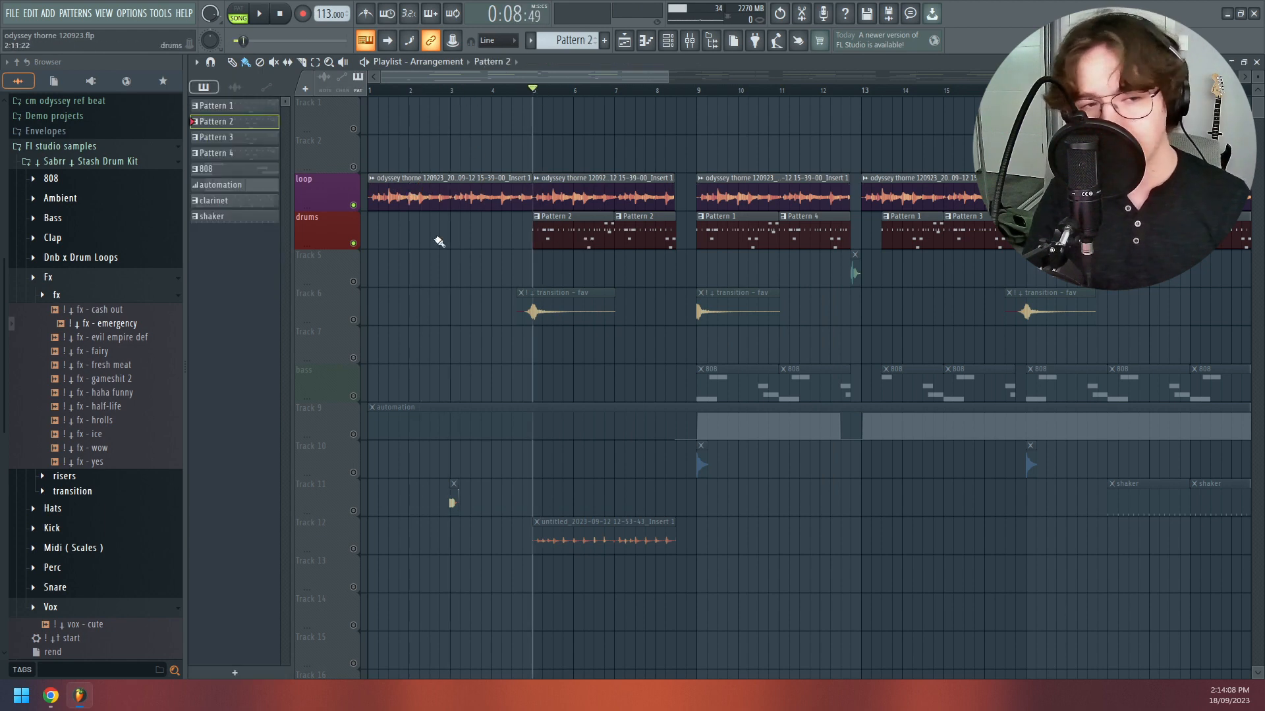
key(space)
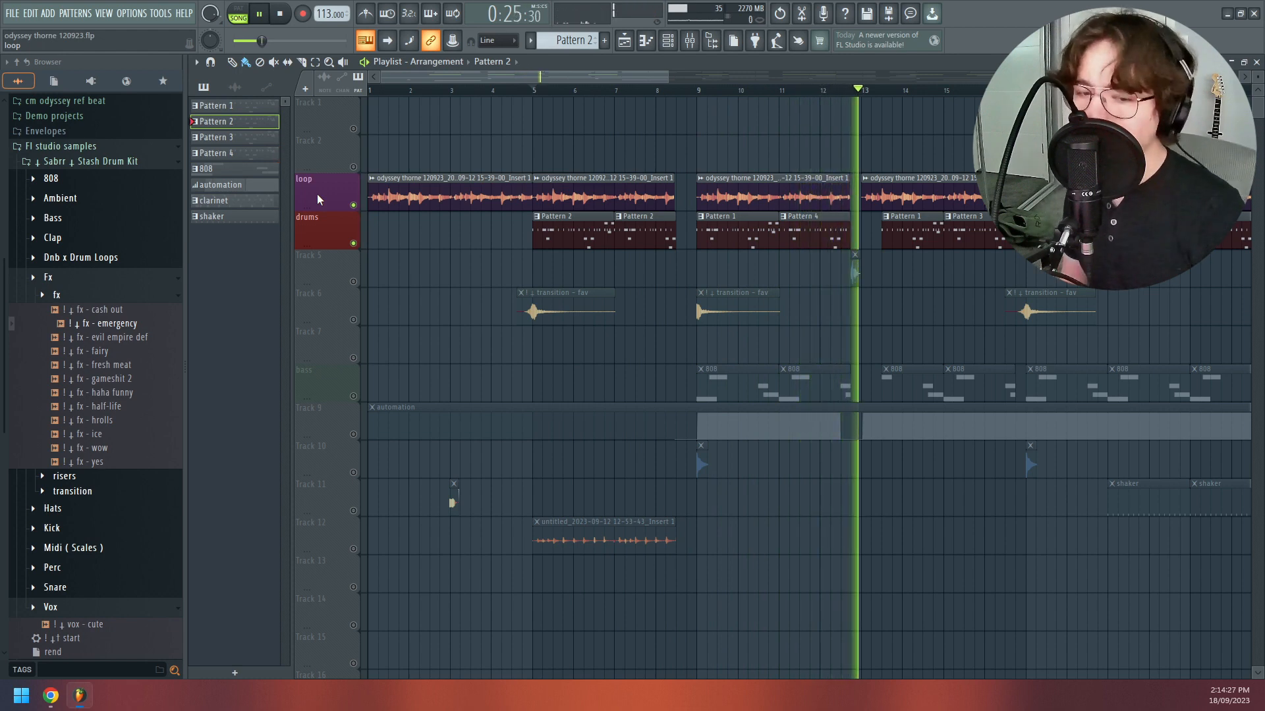
key(space)
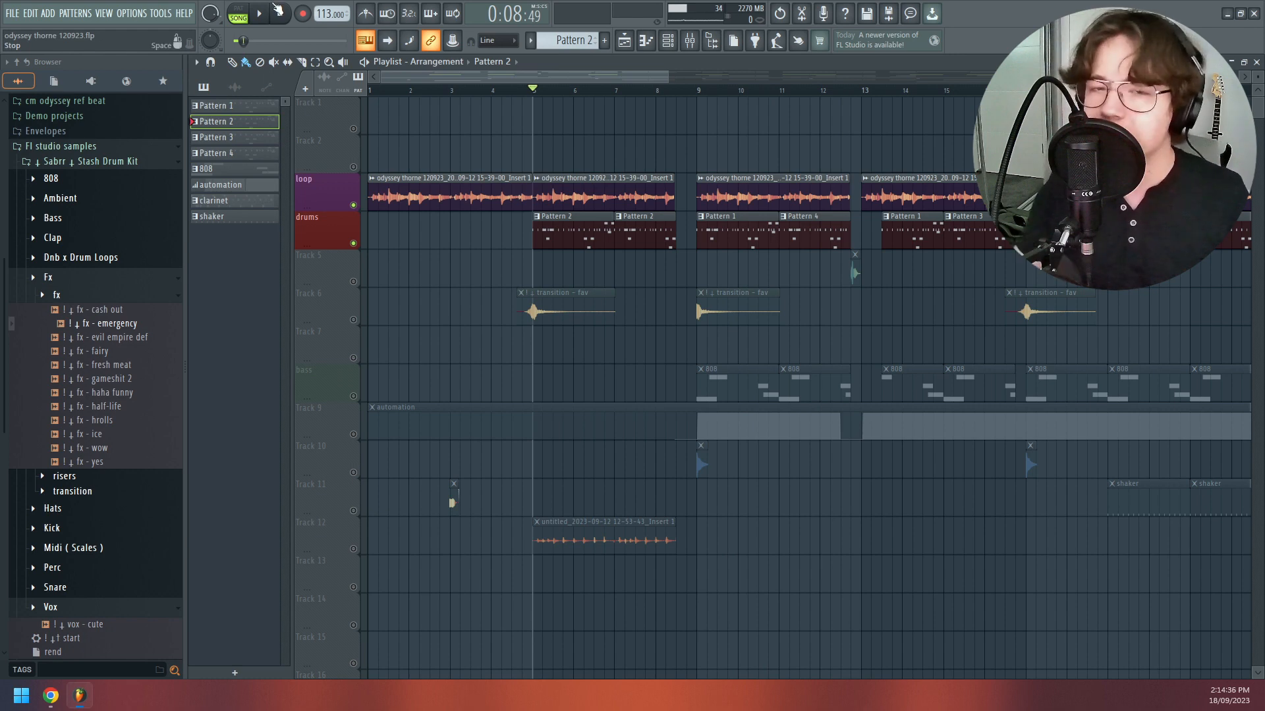
- Play the arrangement from bar 7 through the drum gap around bar 13
click(717, 90)
click(646, 90)
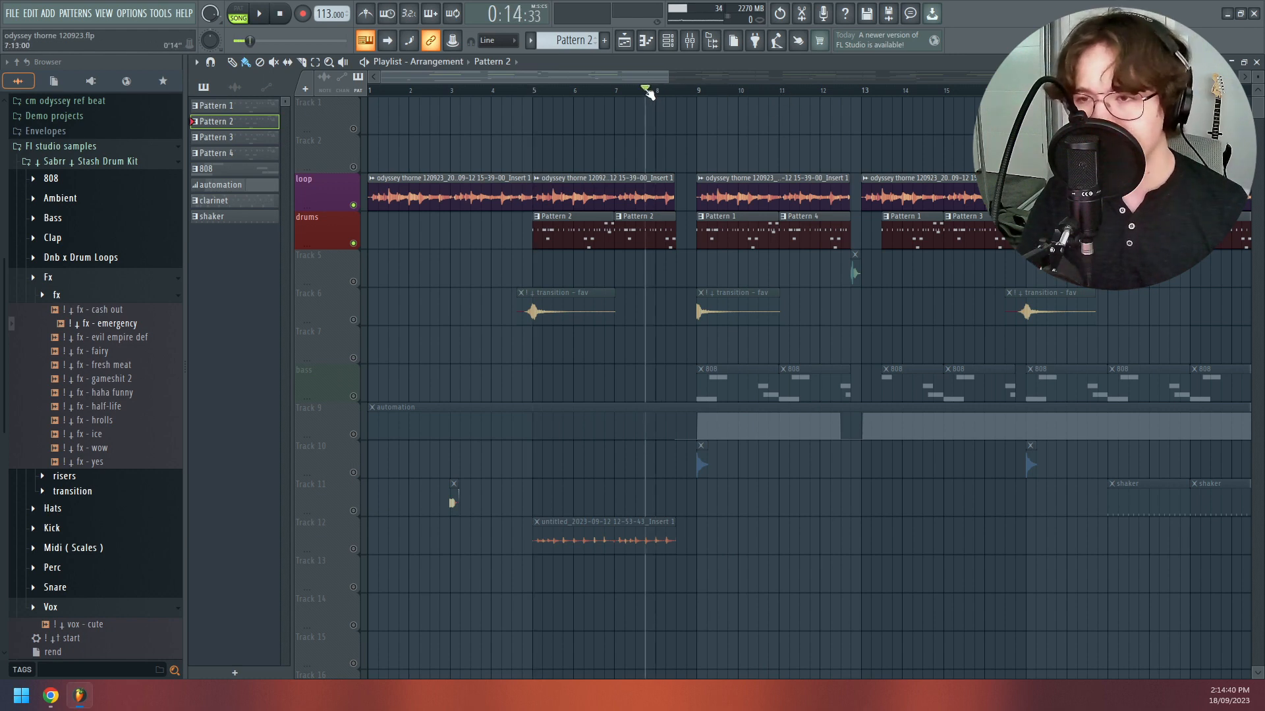
drag(646, 94, 615, 97)
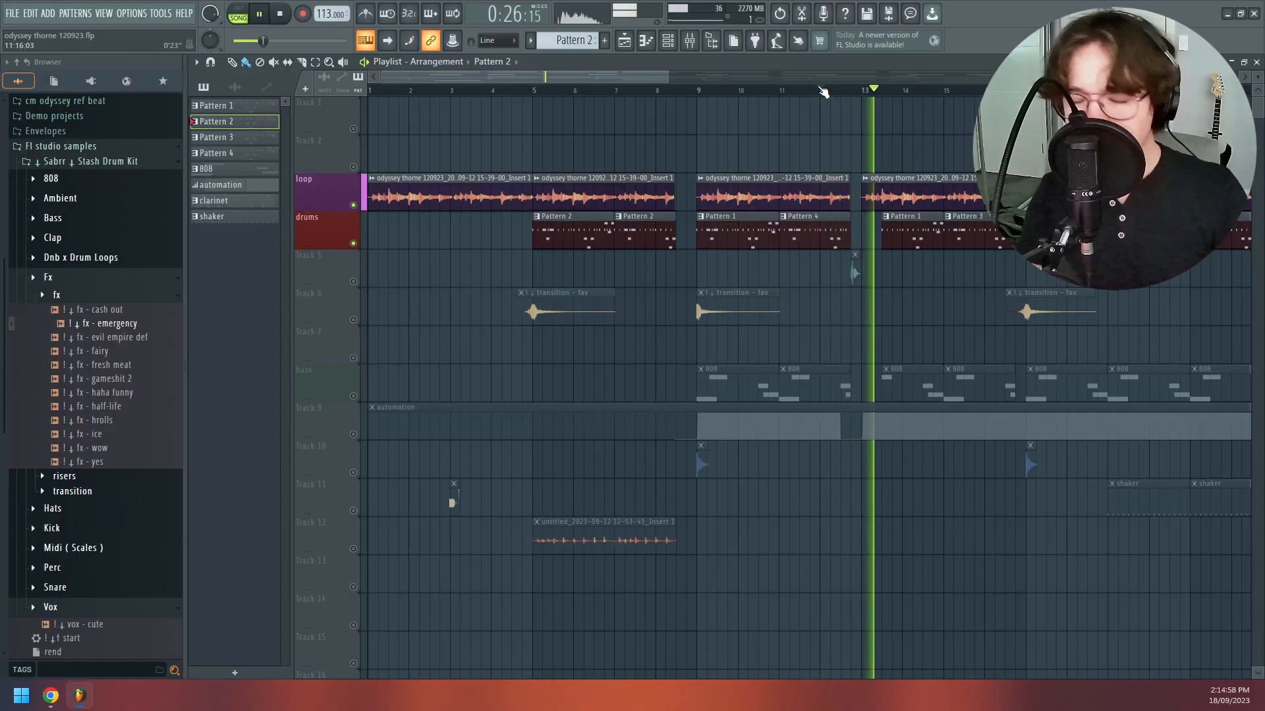
key(space)
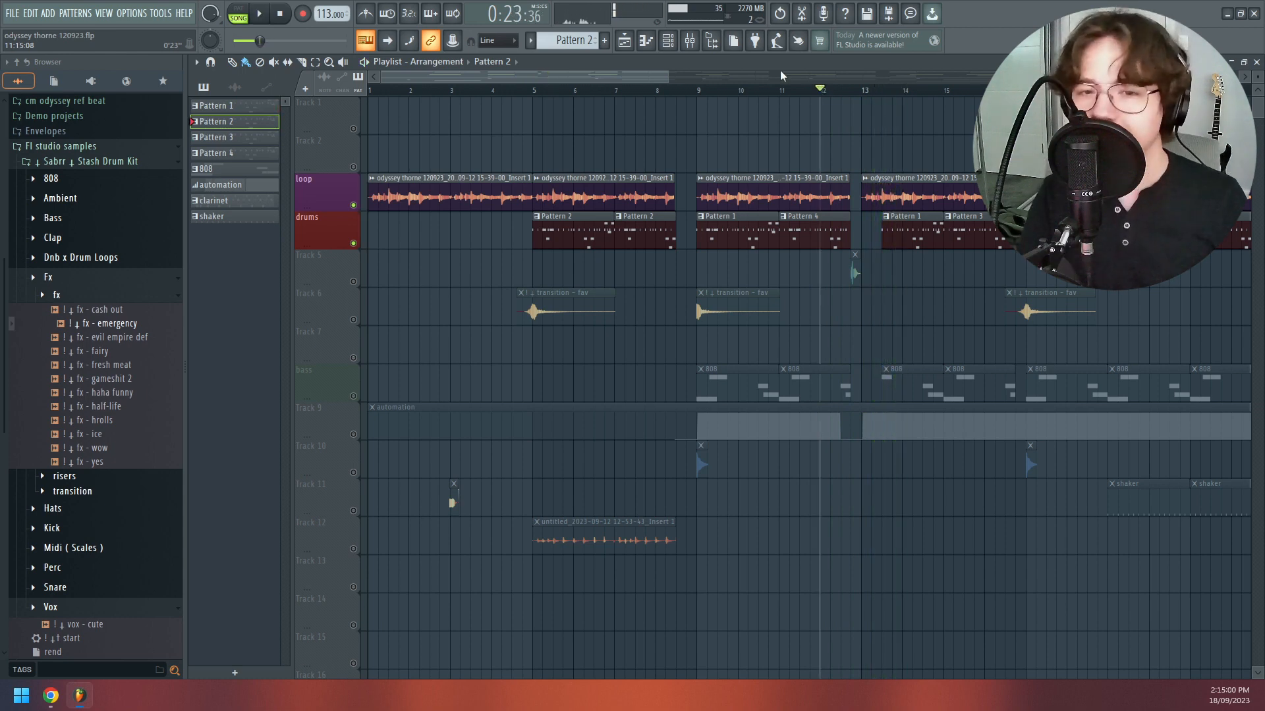
- Examine the loop and drum clip arrangement beyond bar 15 in the playlist during playback
drag(618, 71, 762, 89)
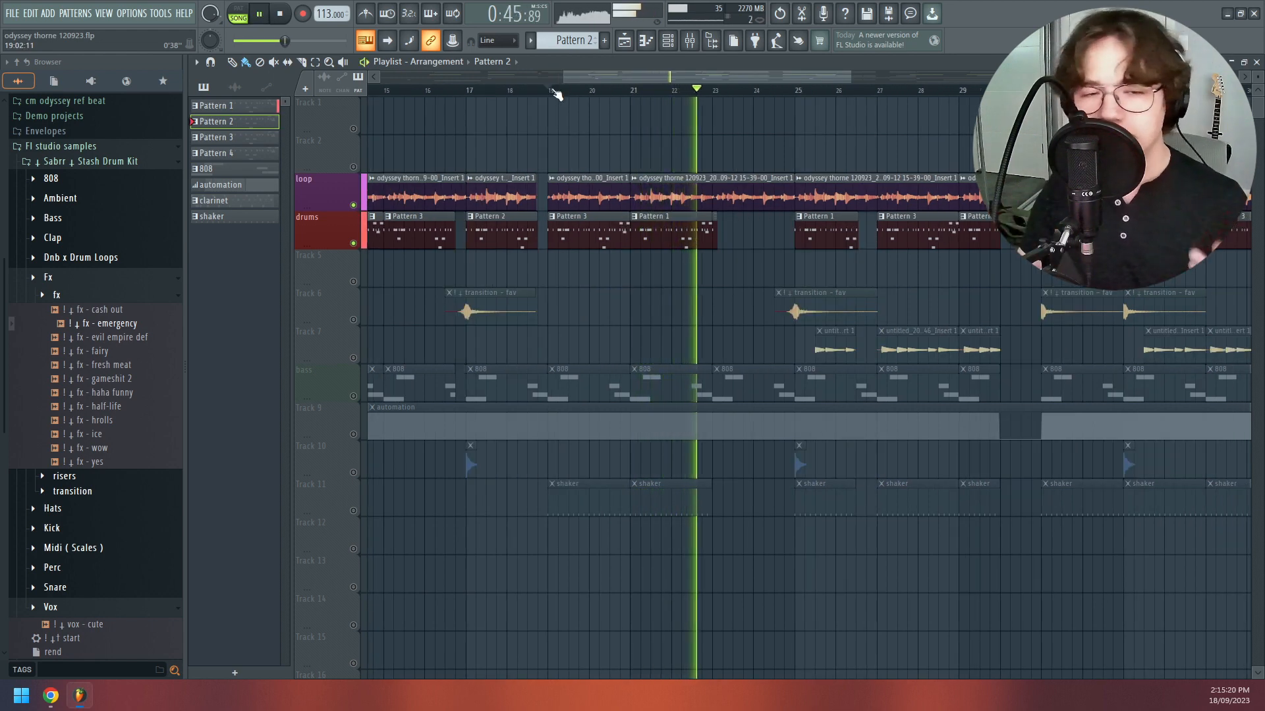
drag(591, 72, 611, 72)
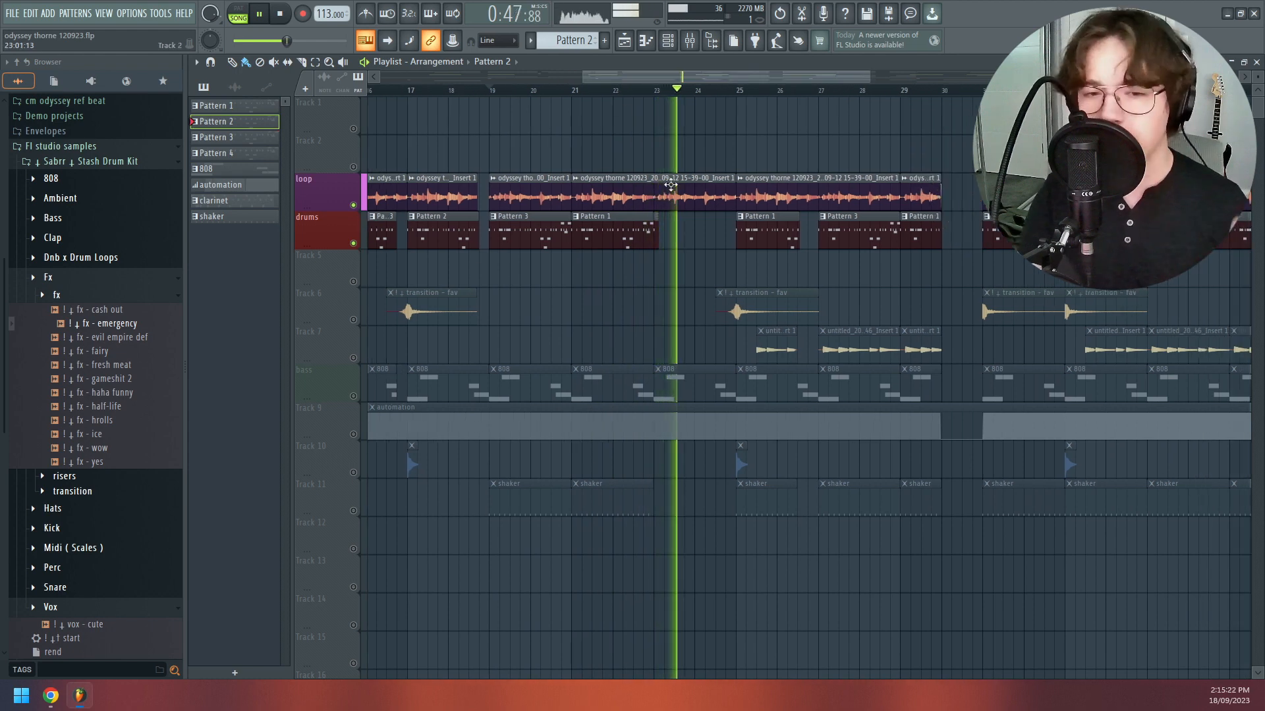
drag(792, 72, 856, 75)
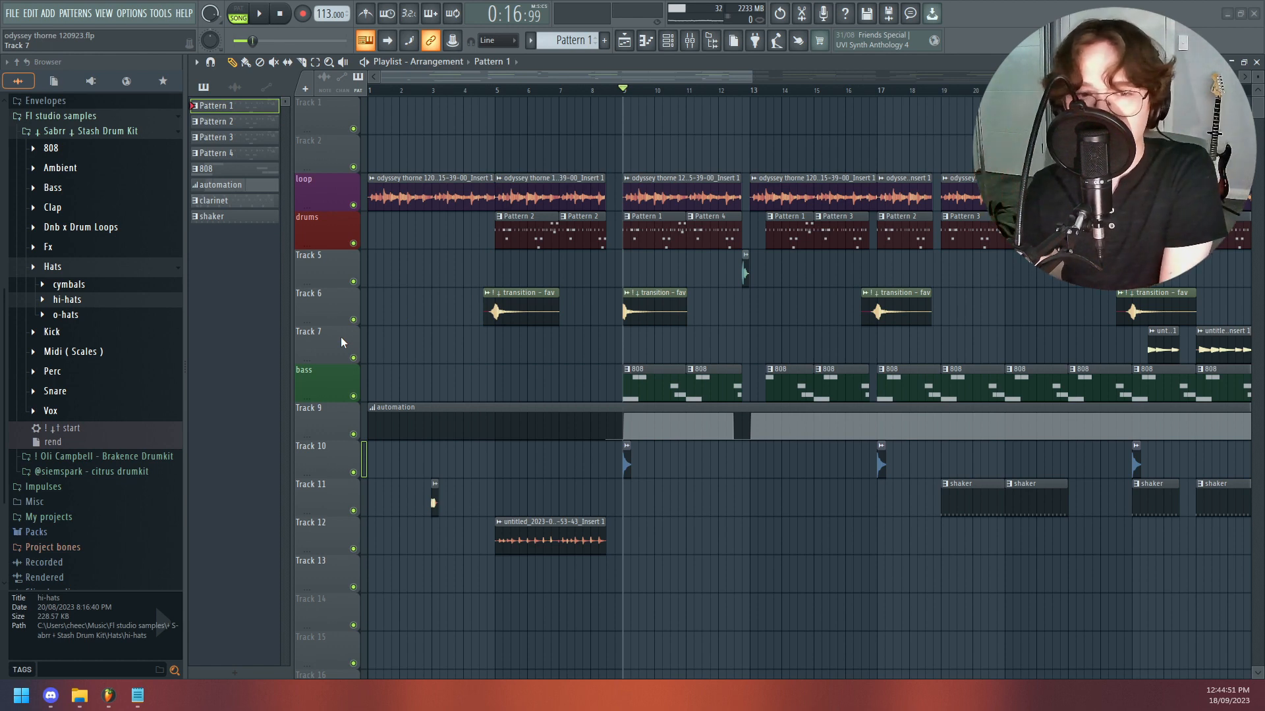
- Solo the drums track, unmute the loop track and play the arrangement from bar 9
right_click(354, 244)
click(355, 205)
key(space)
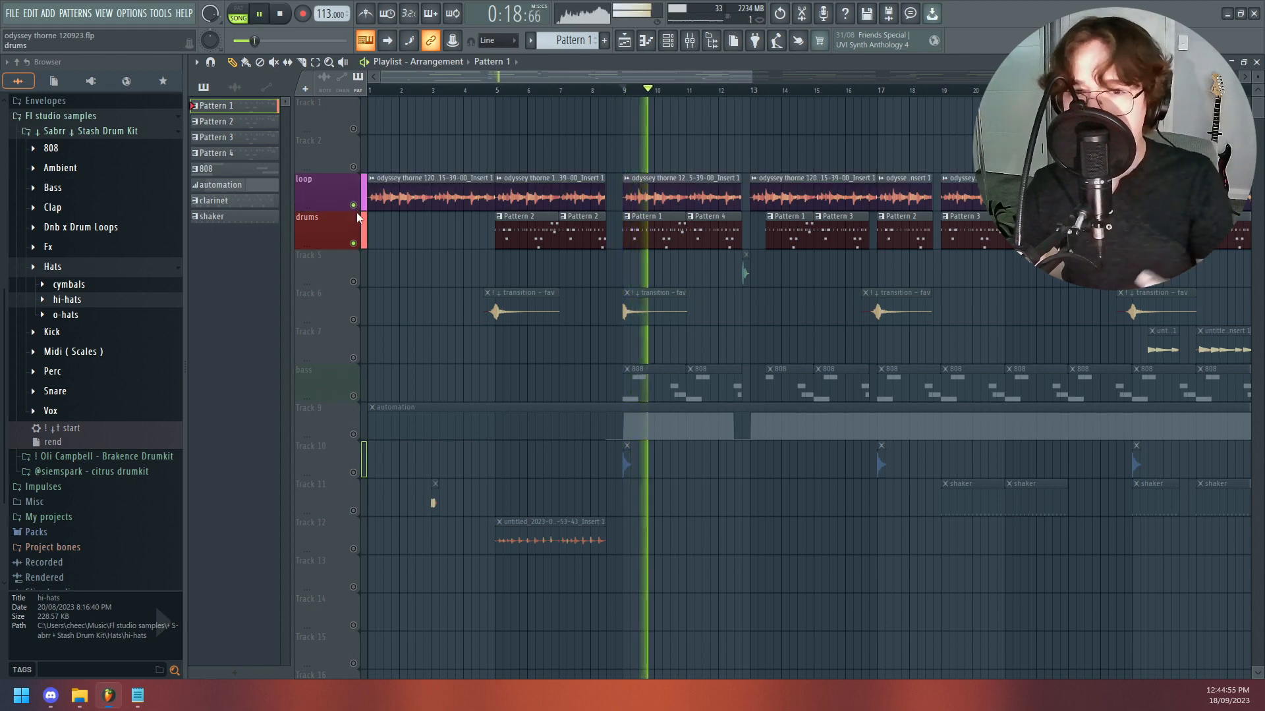
key(space)
- Unmute the bass track and replay the arrangement from bar 9 with loop and drums
click(353, 396)
key(space)
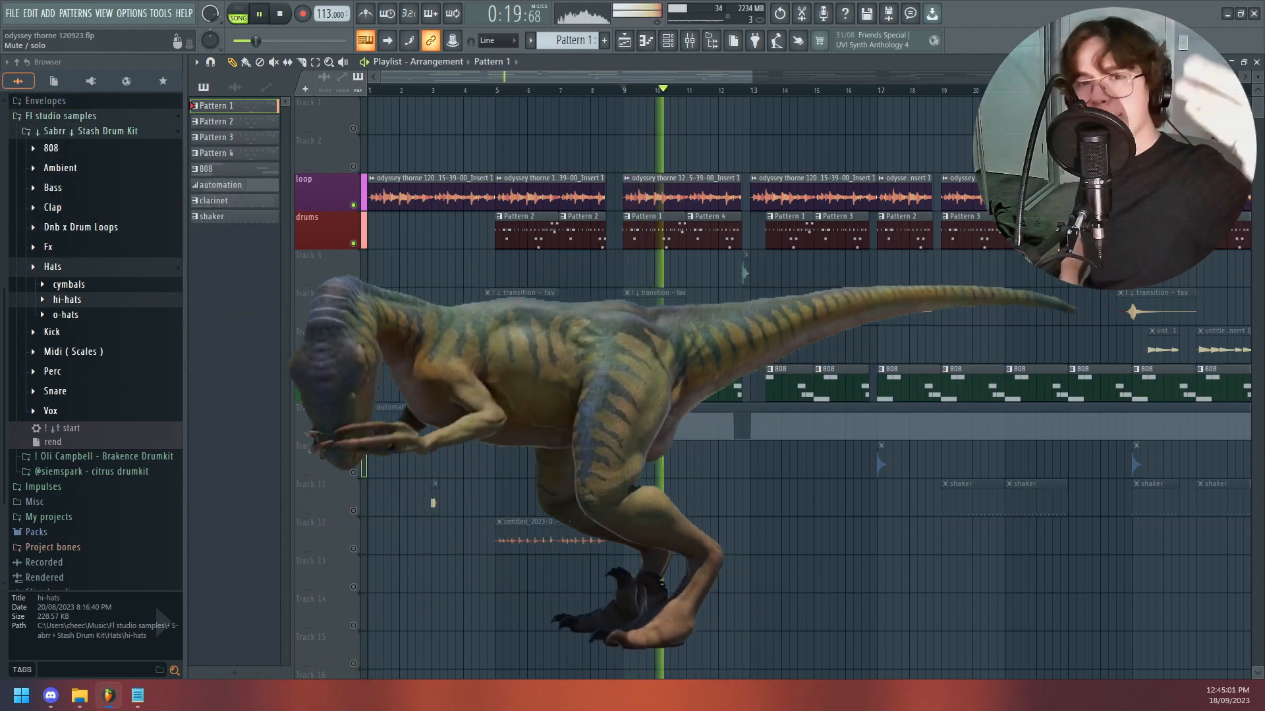
key(space)
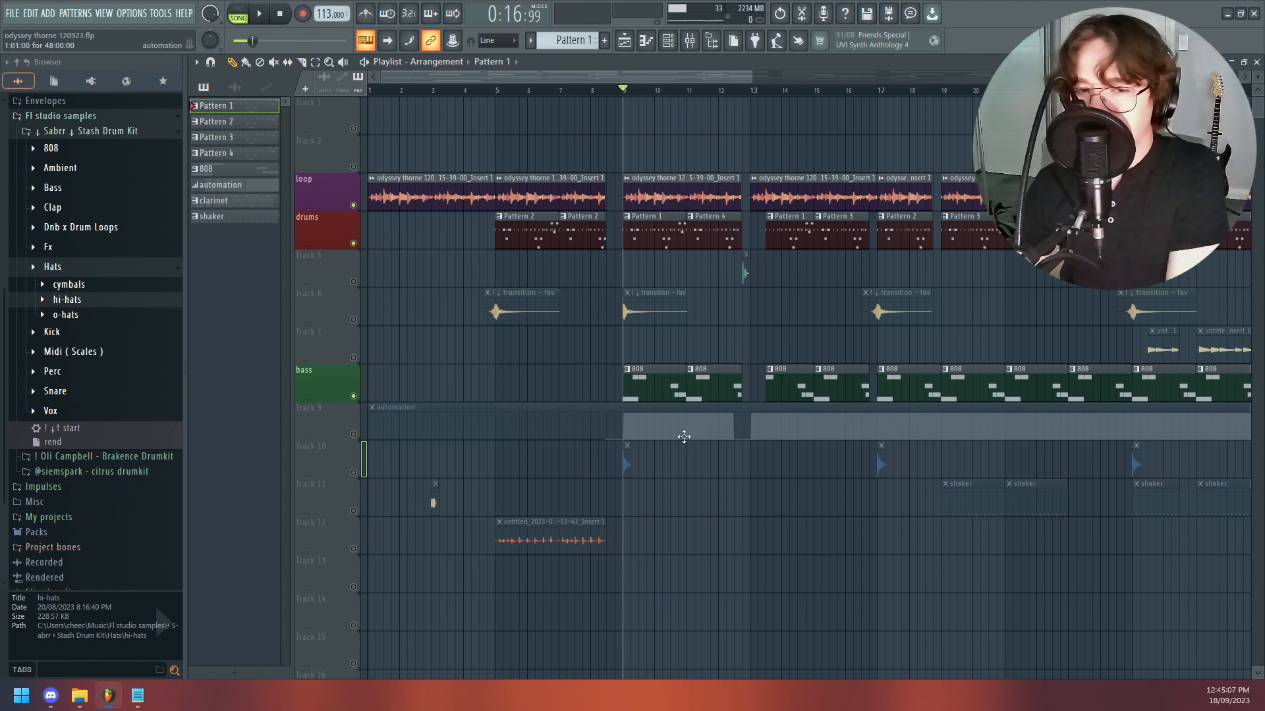
- Open the first 808 clip's notes in the piano roll and move its window clear of the track names
double_click(635, 385)
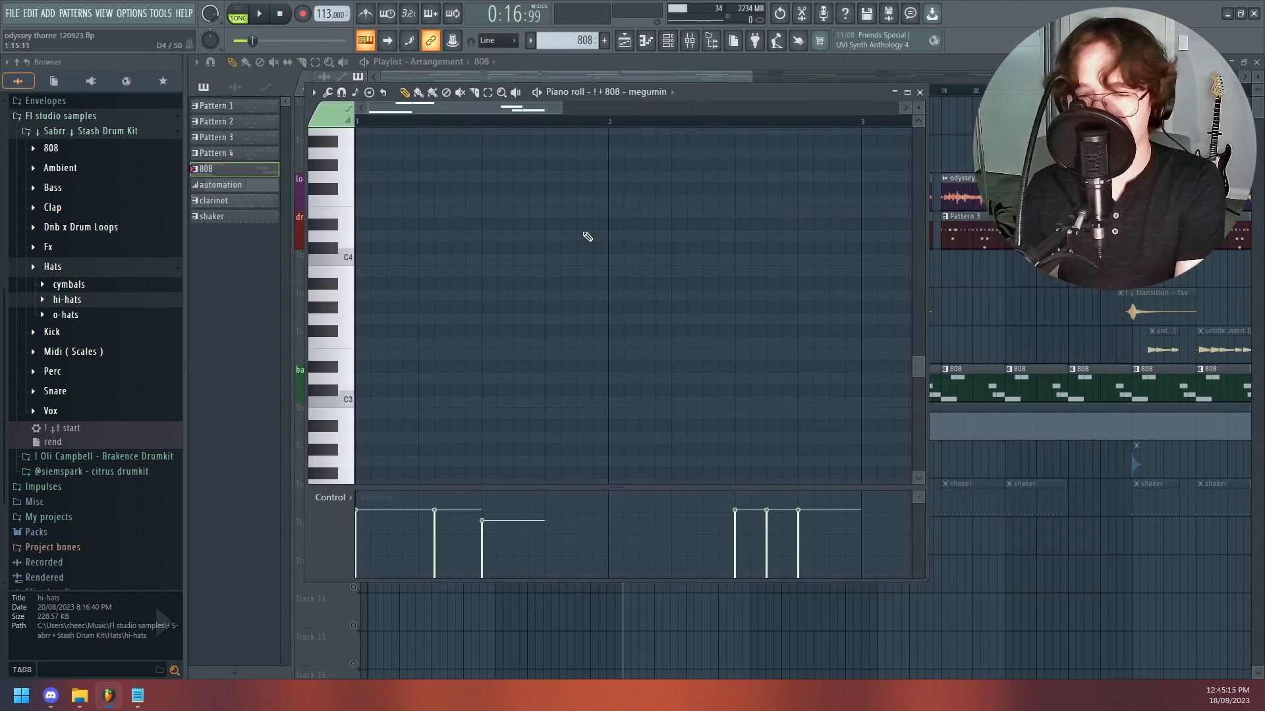
scroll(515, 295, up, 4)
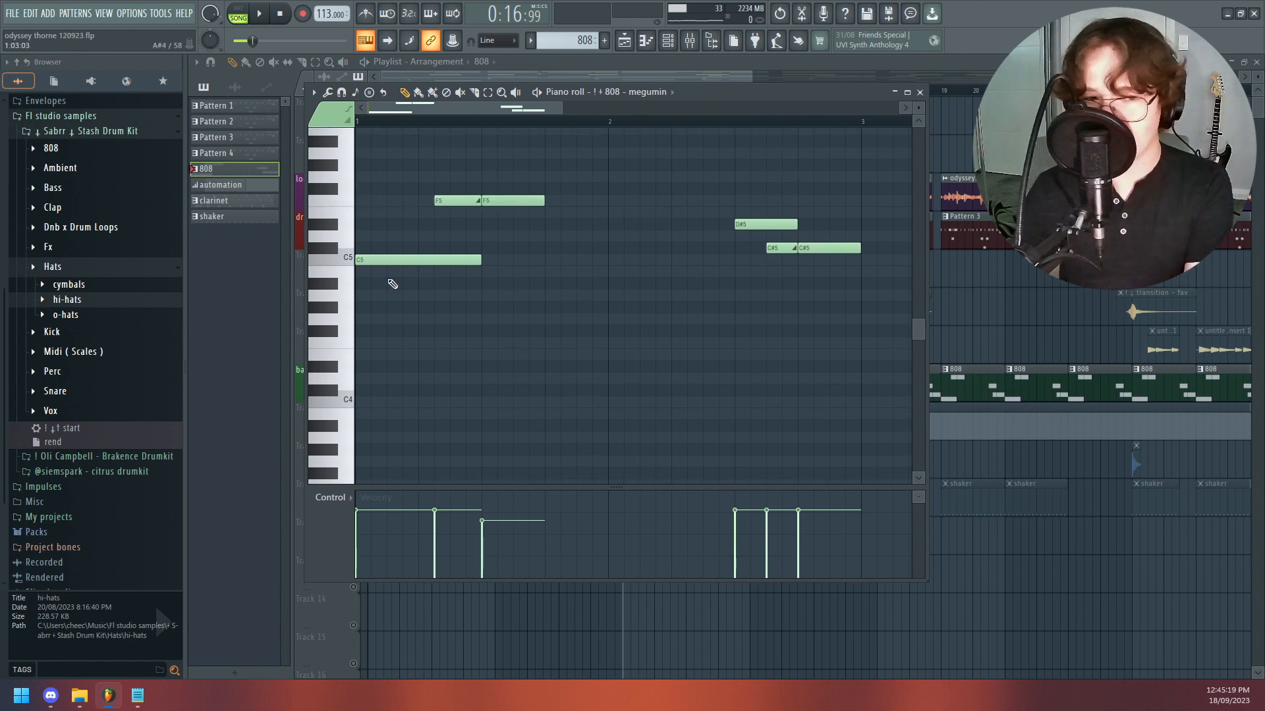
scroll(384, 296, down, 2)
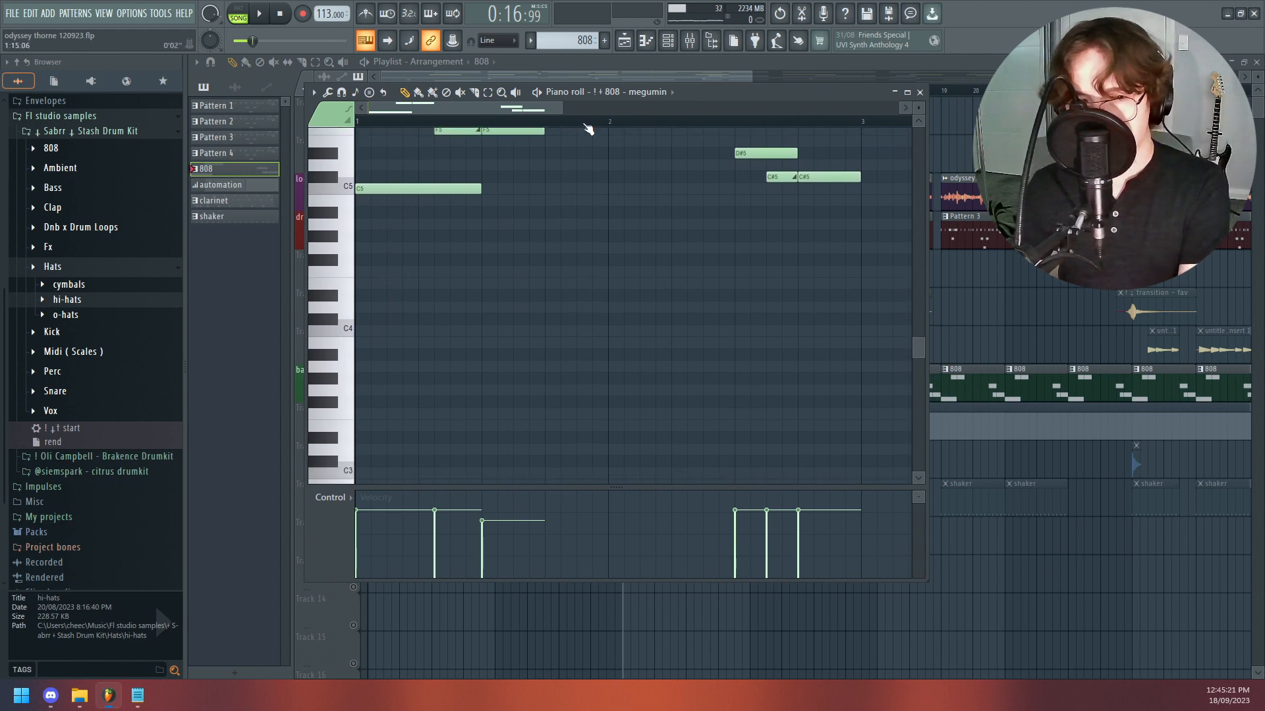
drag(721, 95, 783, 75)
scroll(784, 168, up, 5)
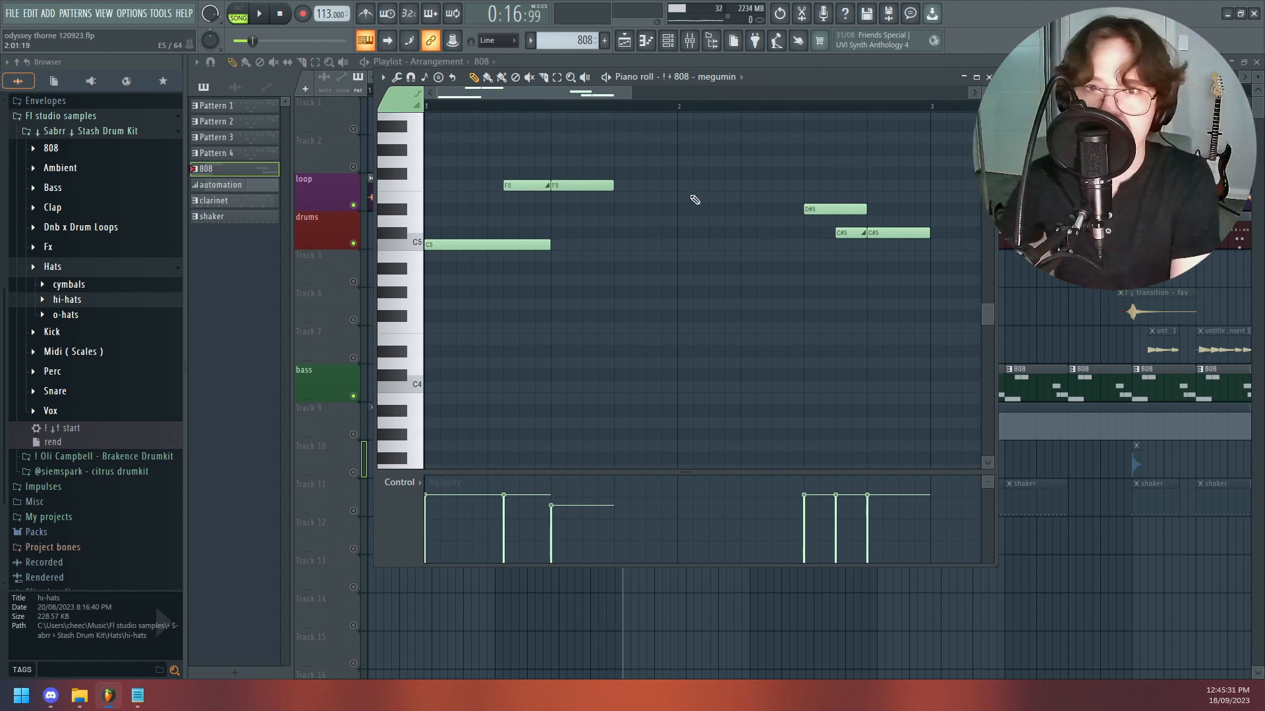
- Audition the C5 key and the F5 slide and regular notes in the 808 piano roll
click(420, 248)
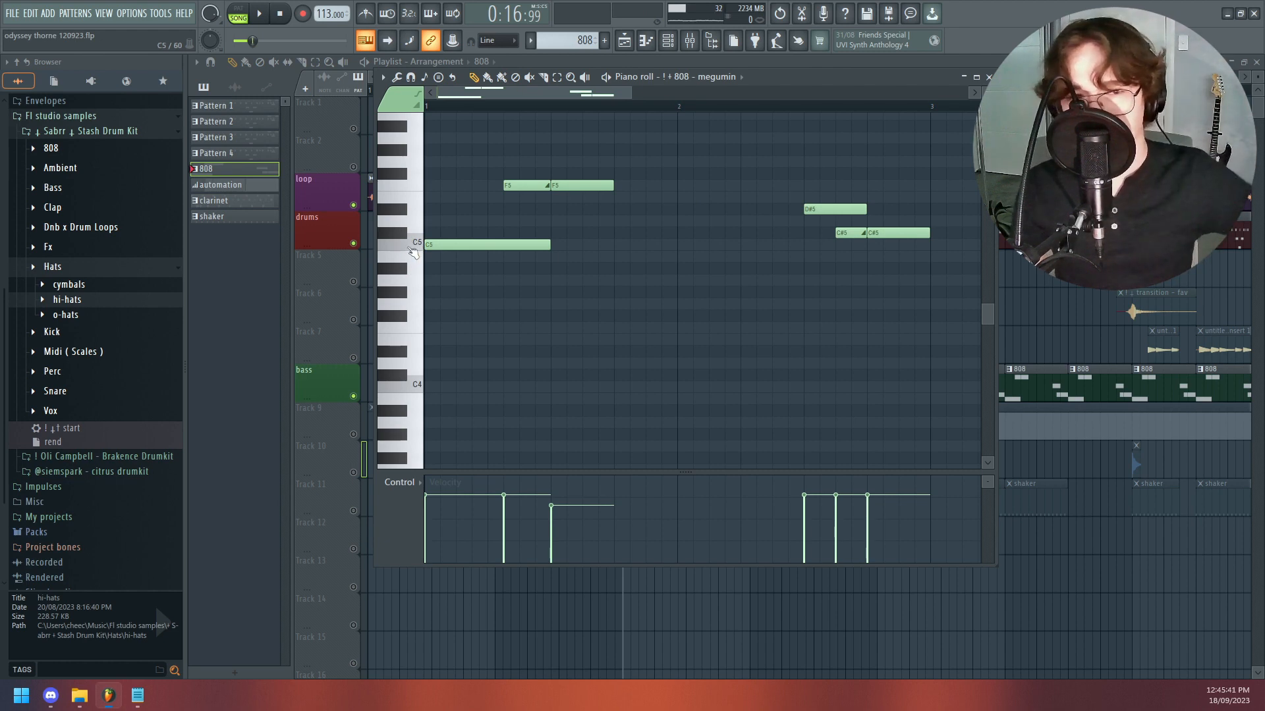
click(415, 249)
click(418, 249)
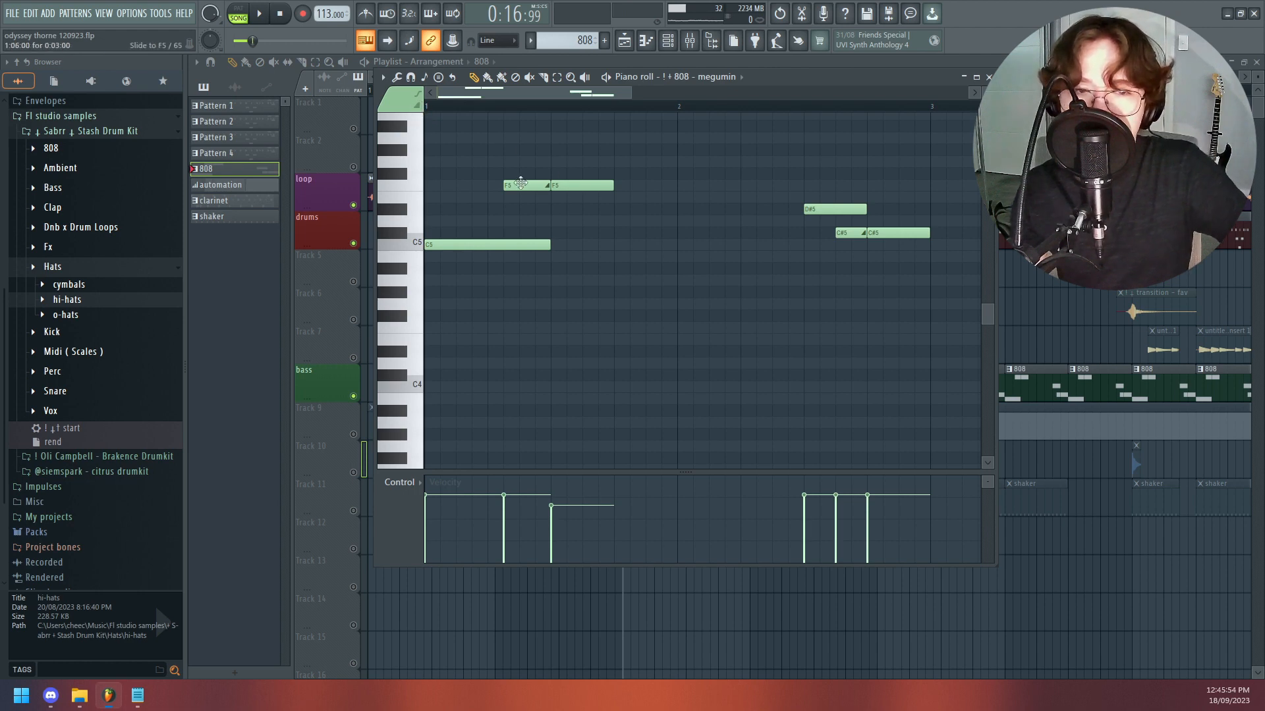
click(520, 187)
click(582, 185)
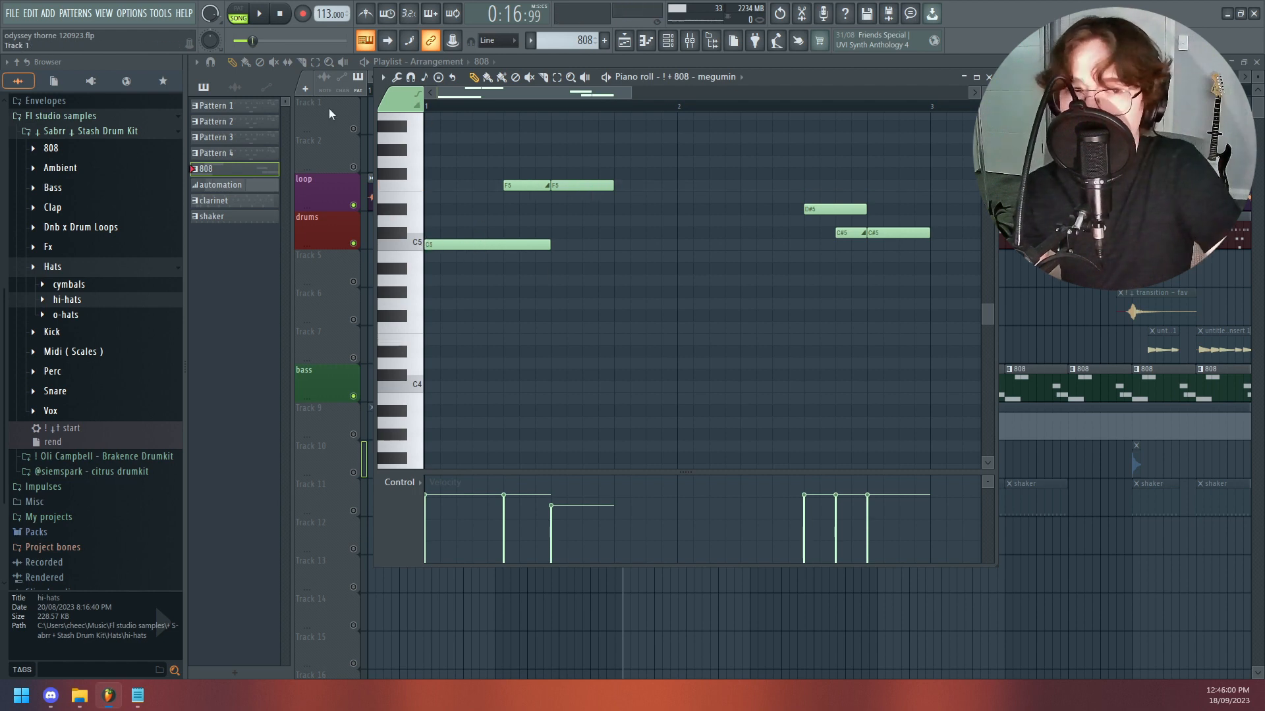
- Switch playback to pattern mode and play the 808 pattern from its start
click(234, 16)
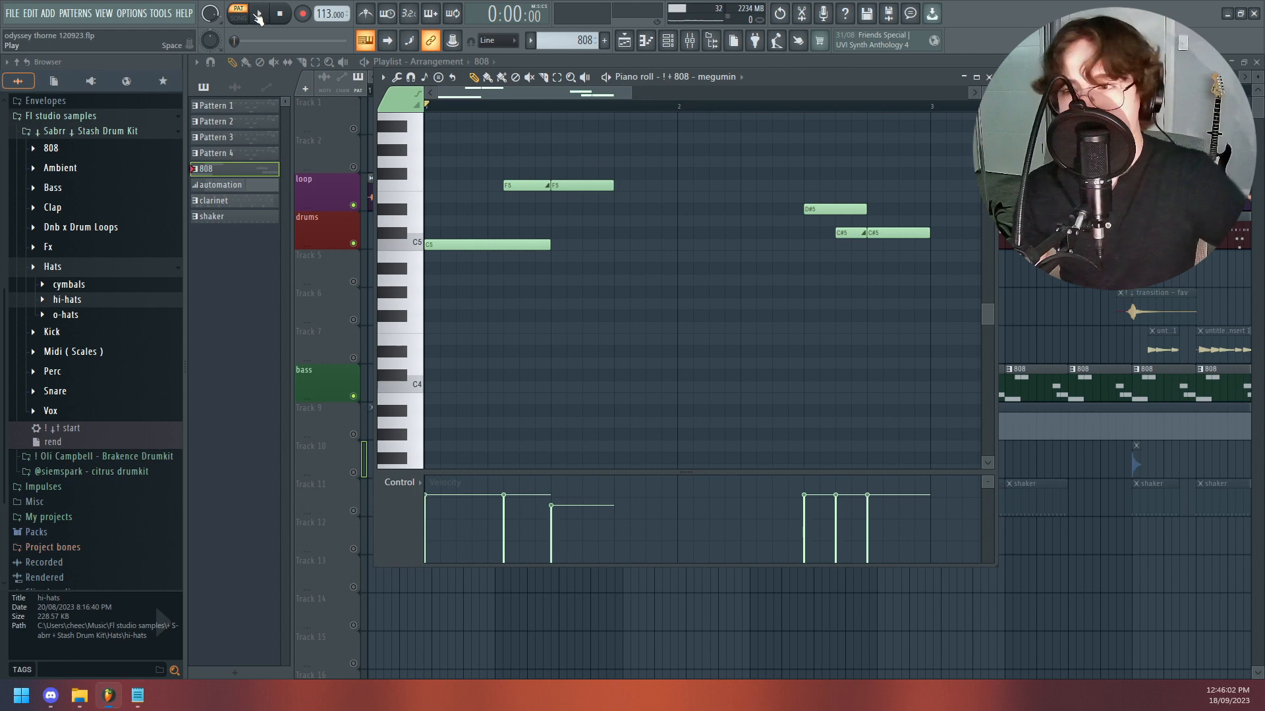
click(258, 18)
key(space)
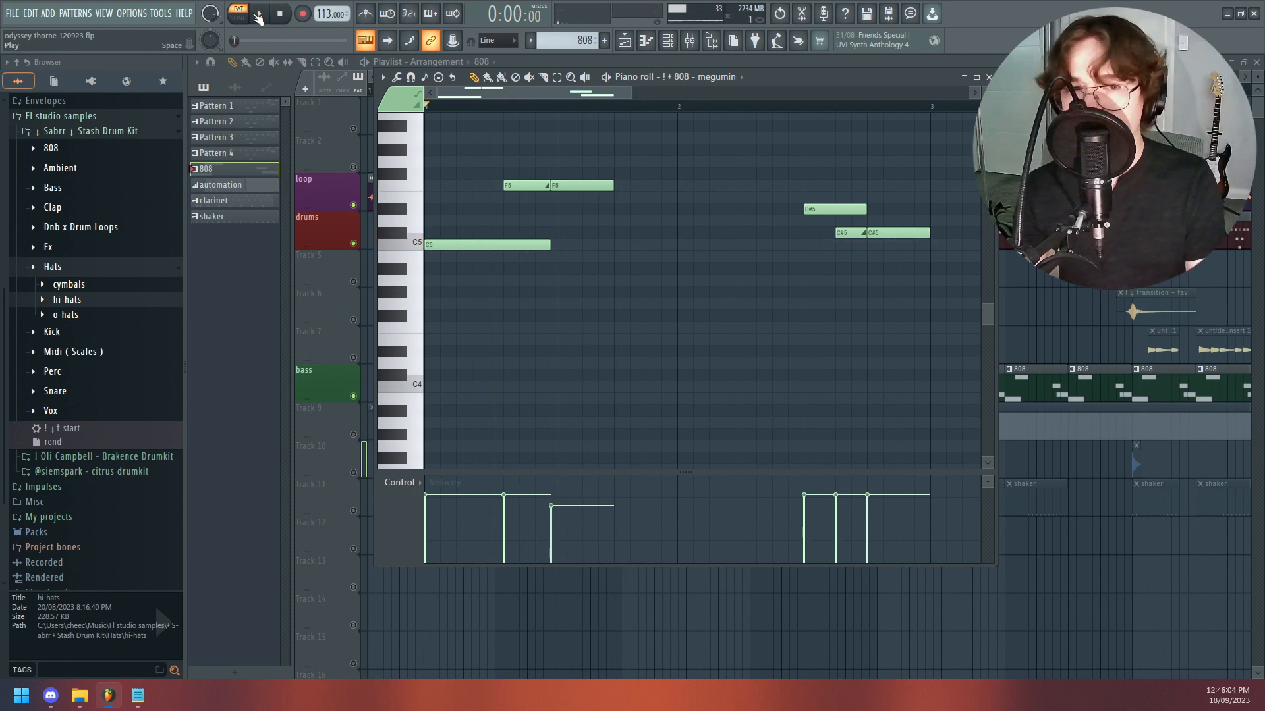
- Place the playhead in bar 2 of the 808 pattern, audition the D#5 note and play up to it
click(743, 106)
drag(534, 93, 560, 103)
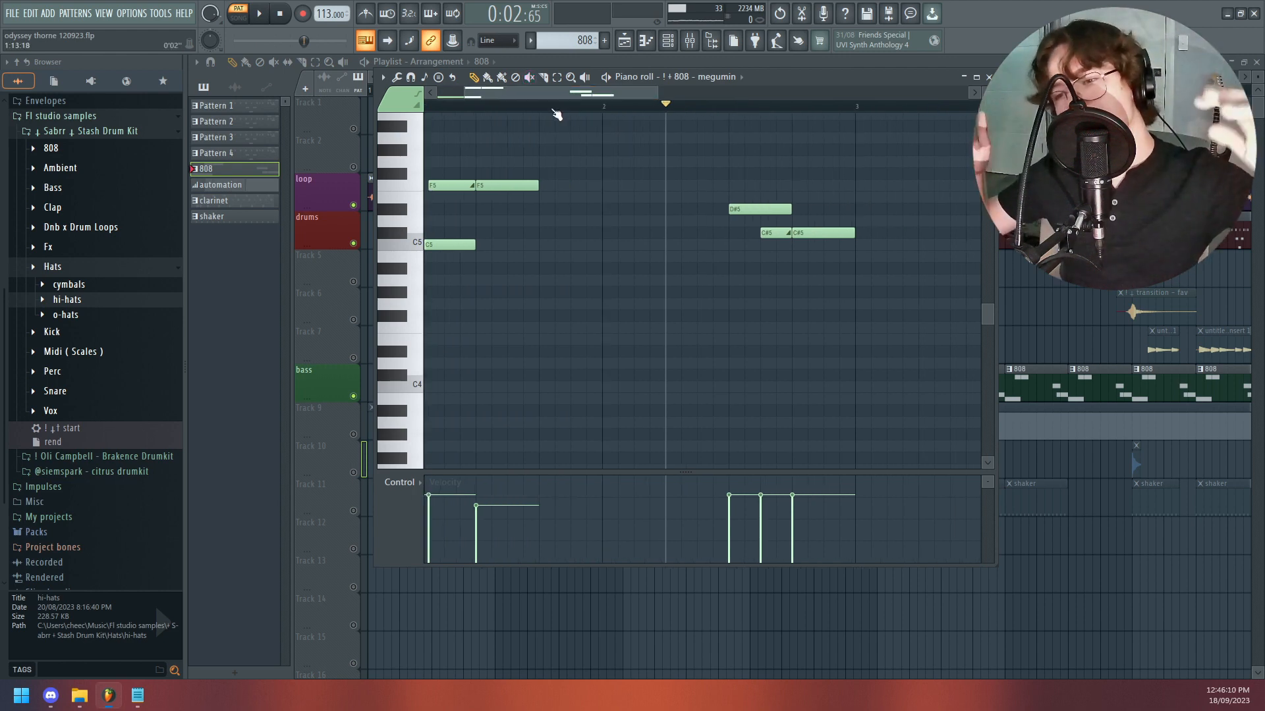
click(692, 107)
click(746, 213)
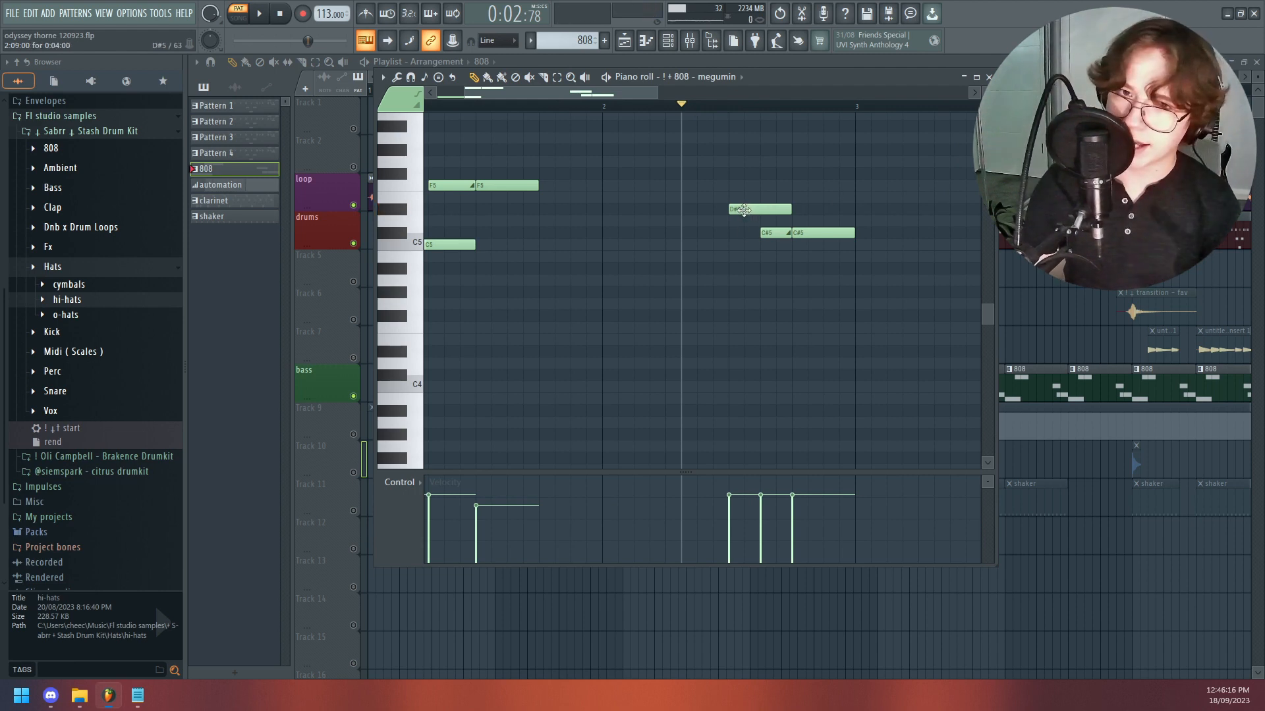
key(space)
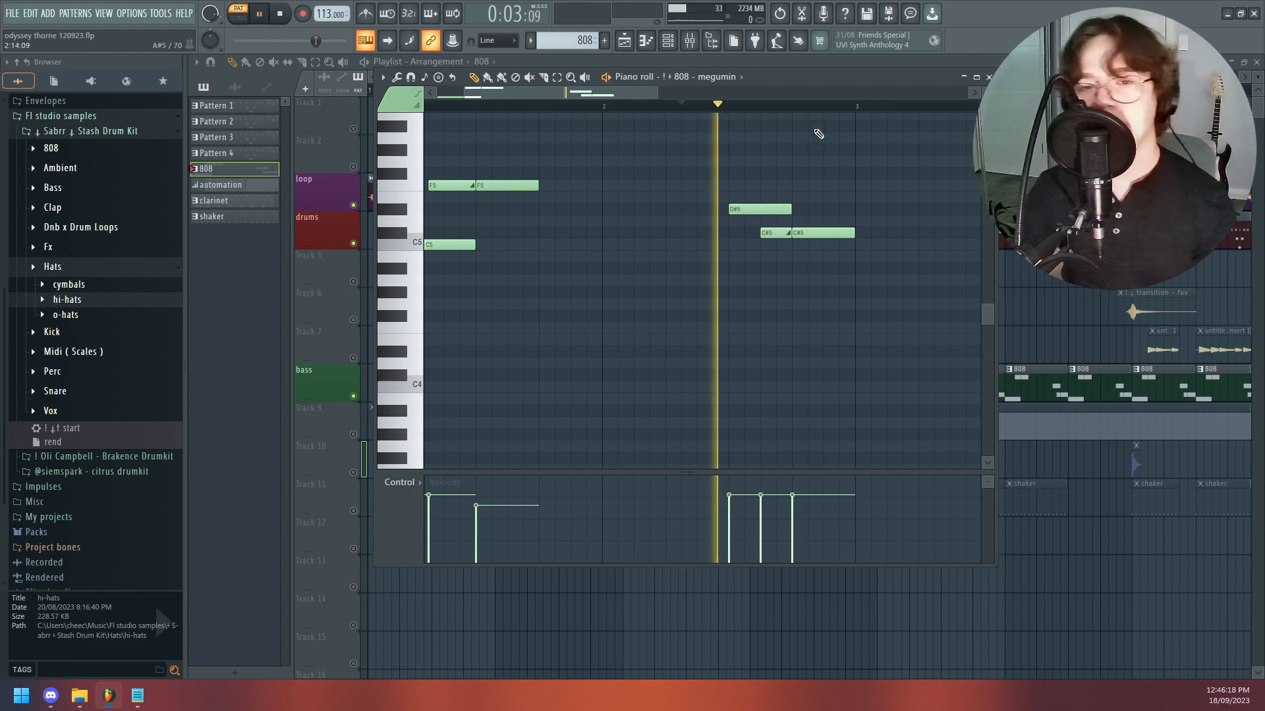
- Replay the 808 pattern from early in bar 2 and return to the pattern's start
click(678, 107)
click(652, 107)
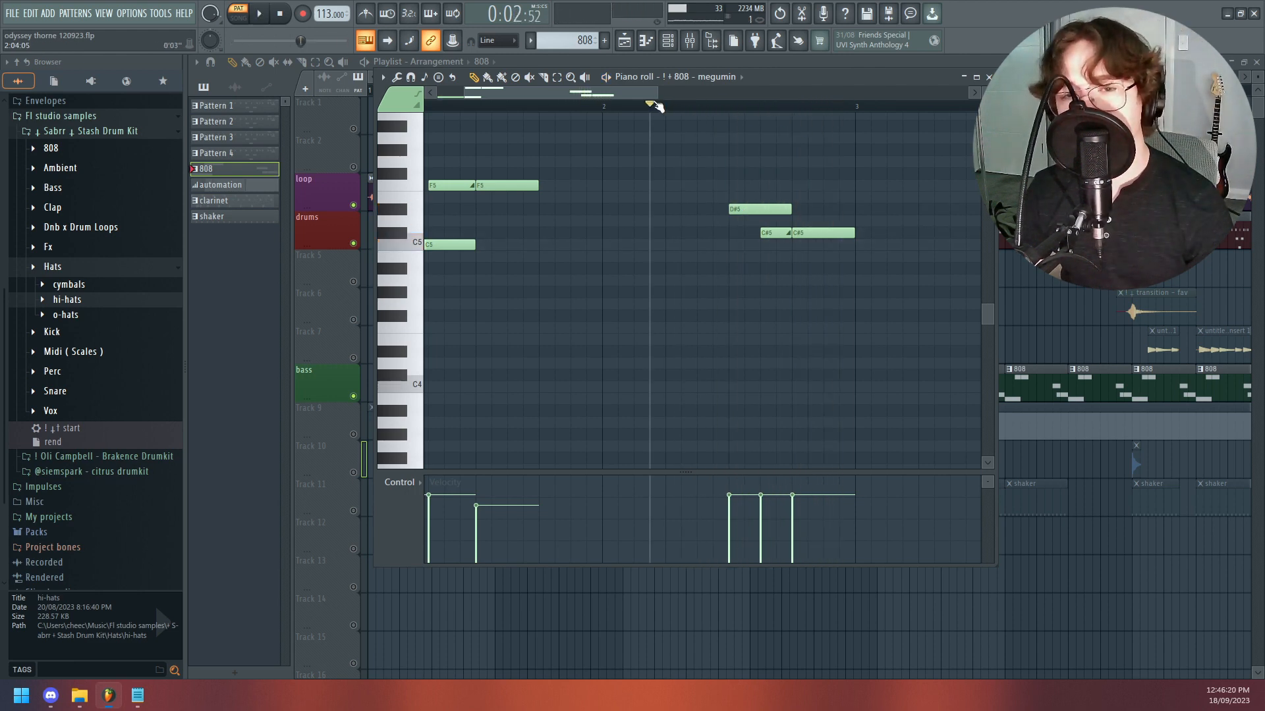
click(661, 106)
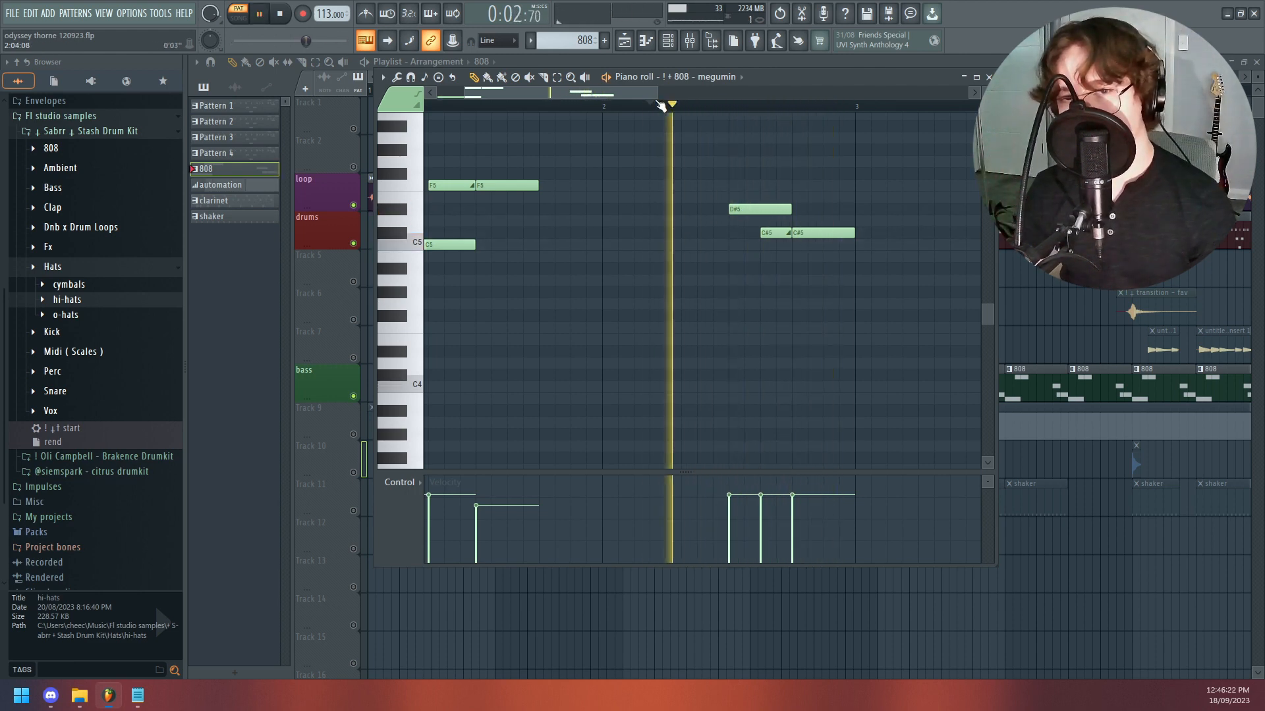
key(space)
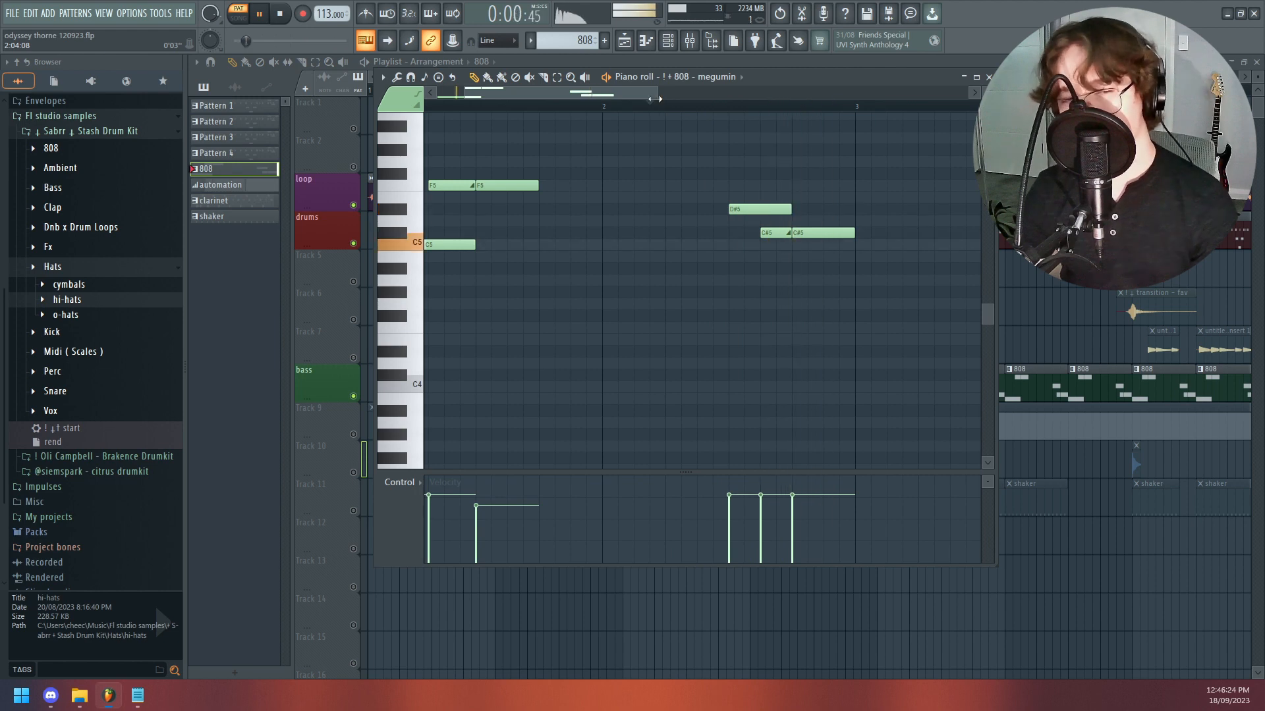
drag(610, 92, 572, 93)
drag(441, 106, 314, 112)
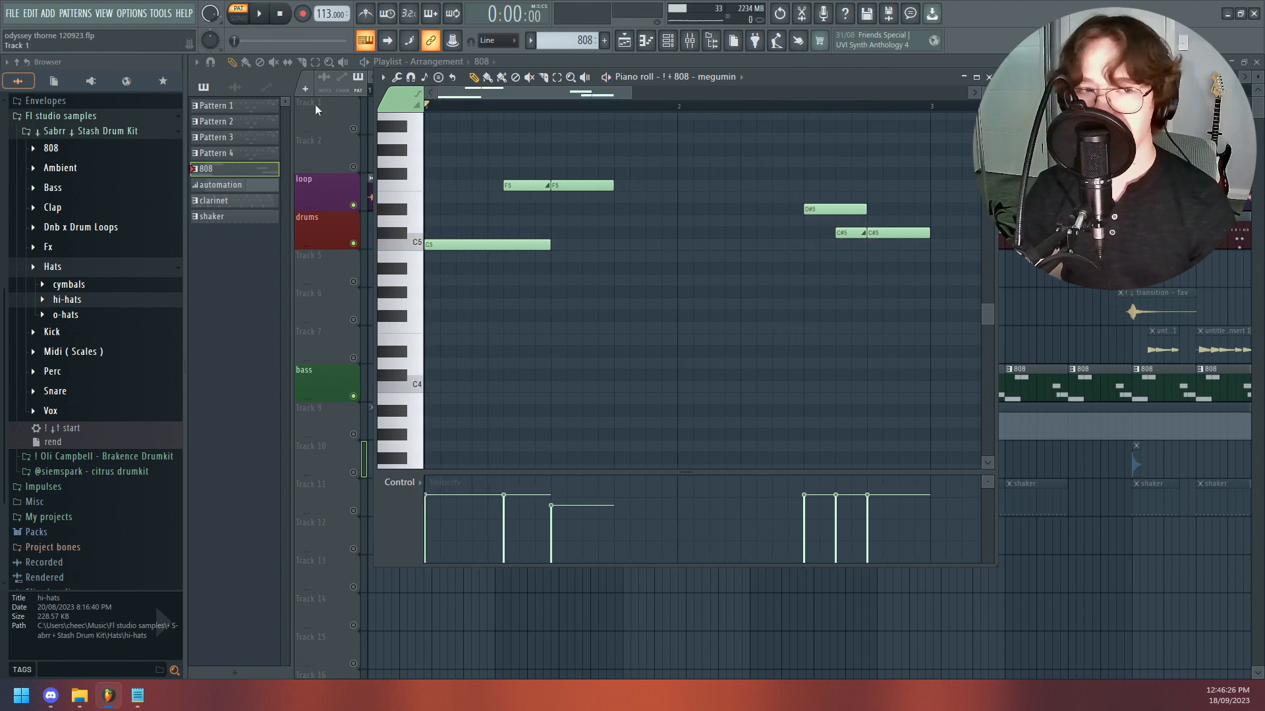
- Check the metronome sound options, turn the metronome on and play the 808 pattern against its click
right_click(368, 11)
click(366, 11)
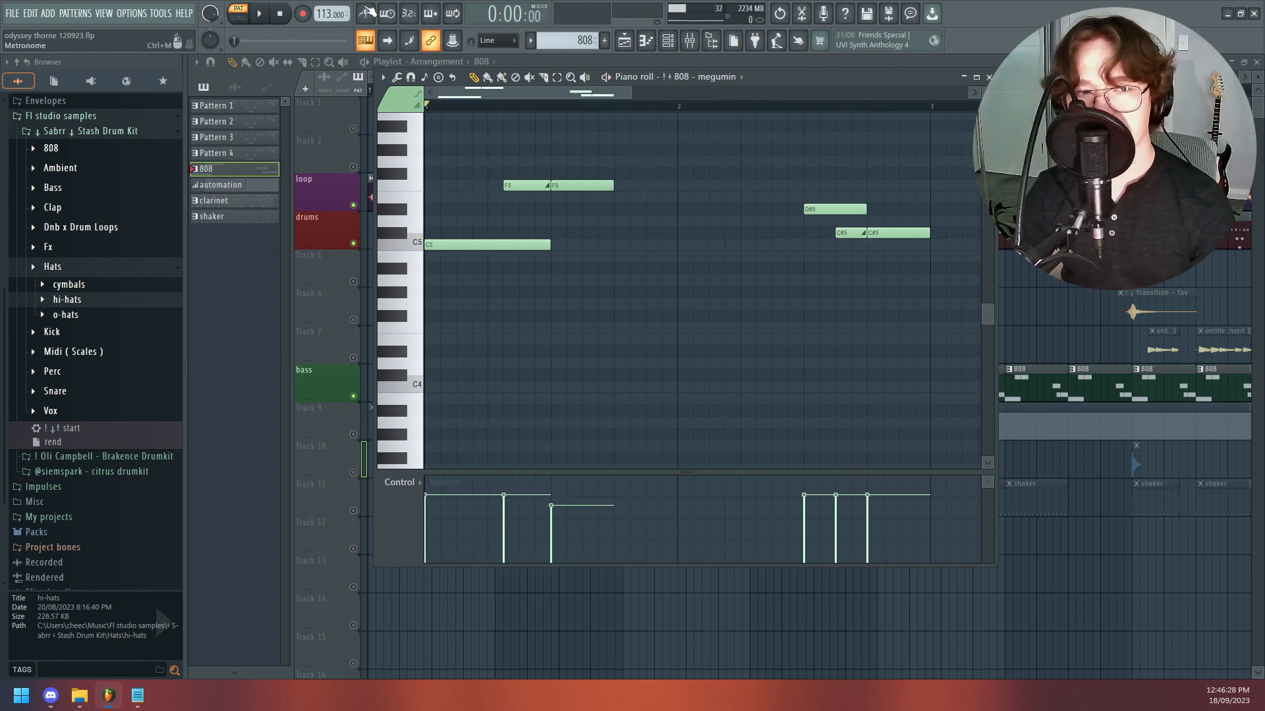
right_click(366, 10)
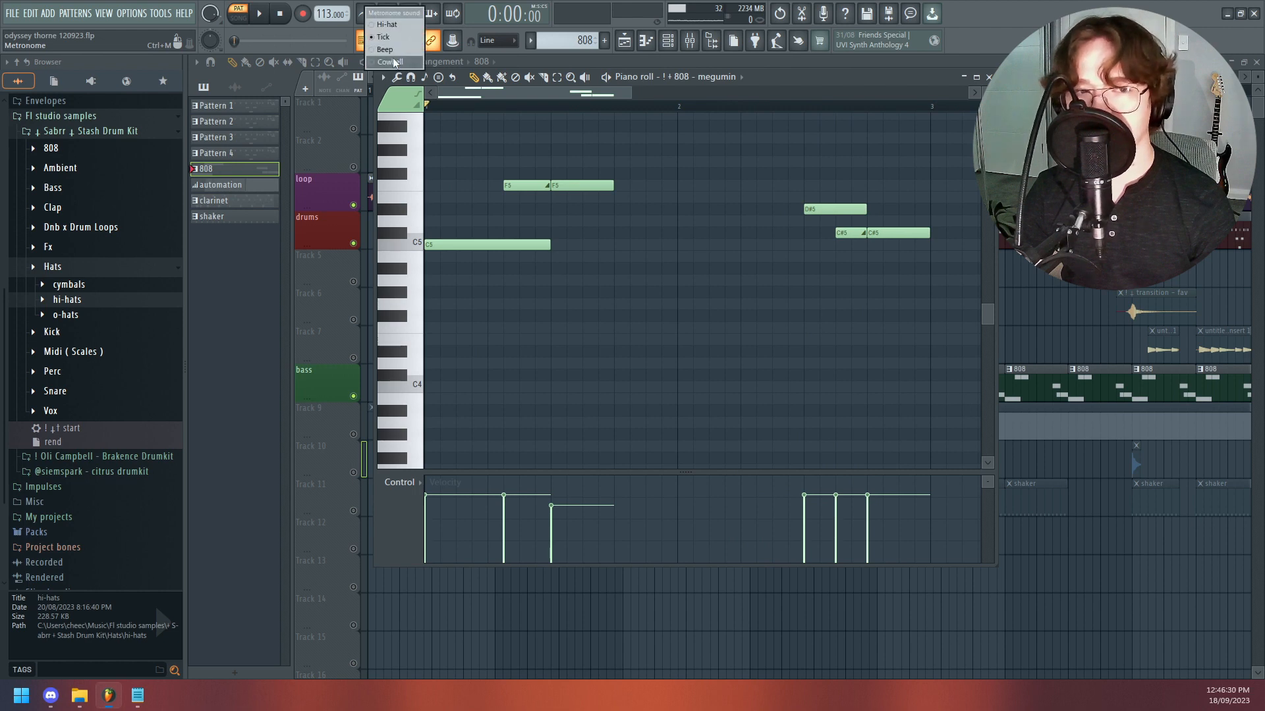
click(374, 62)
click(366, 20)
key(space)
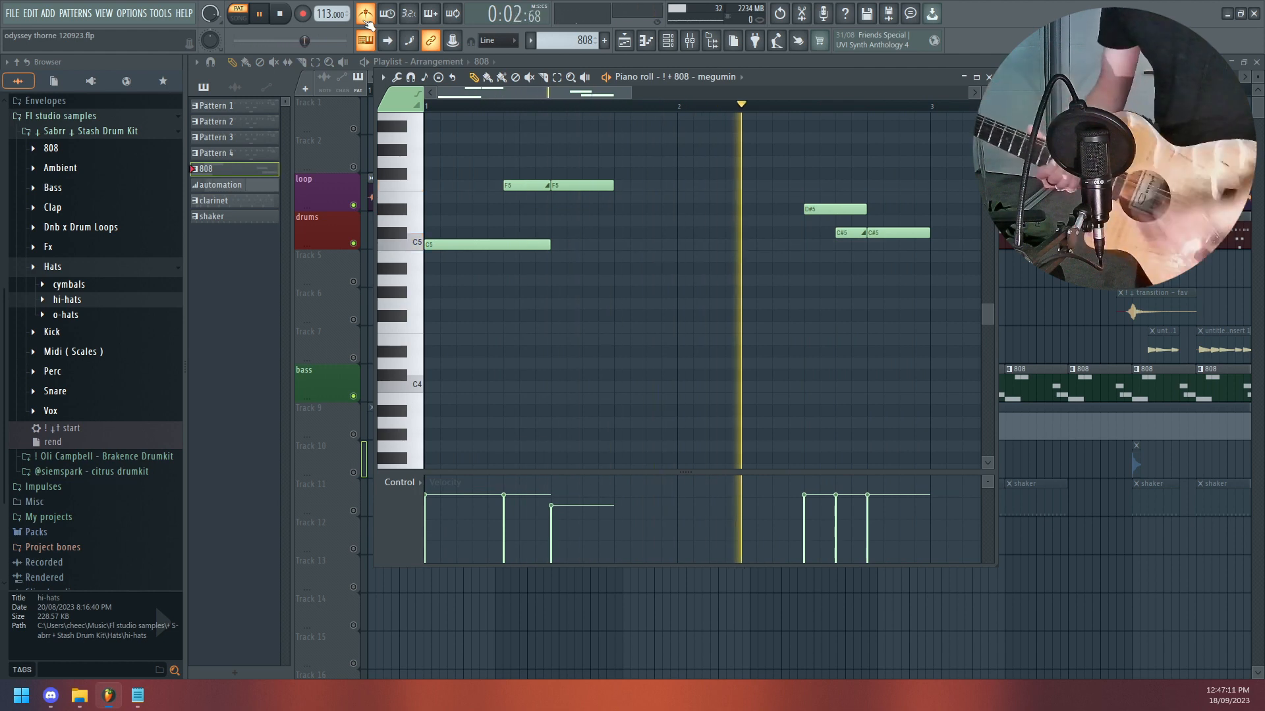
key(space)
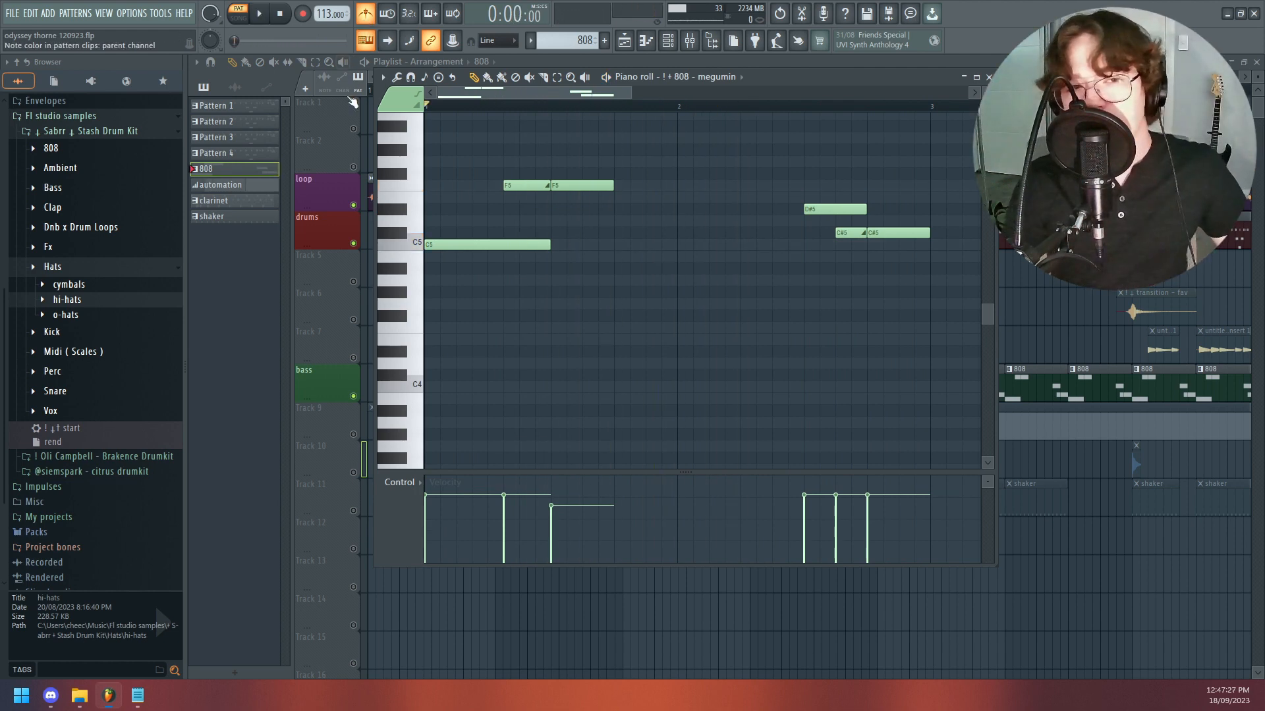
- Close the piano roll and play the arrangement in song mode, skipping ahead to about bar 14 and the bars past 41
key(F7)
drag(555, 79, 712, 73)
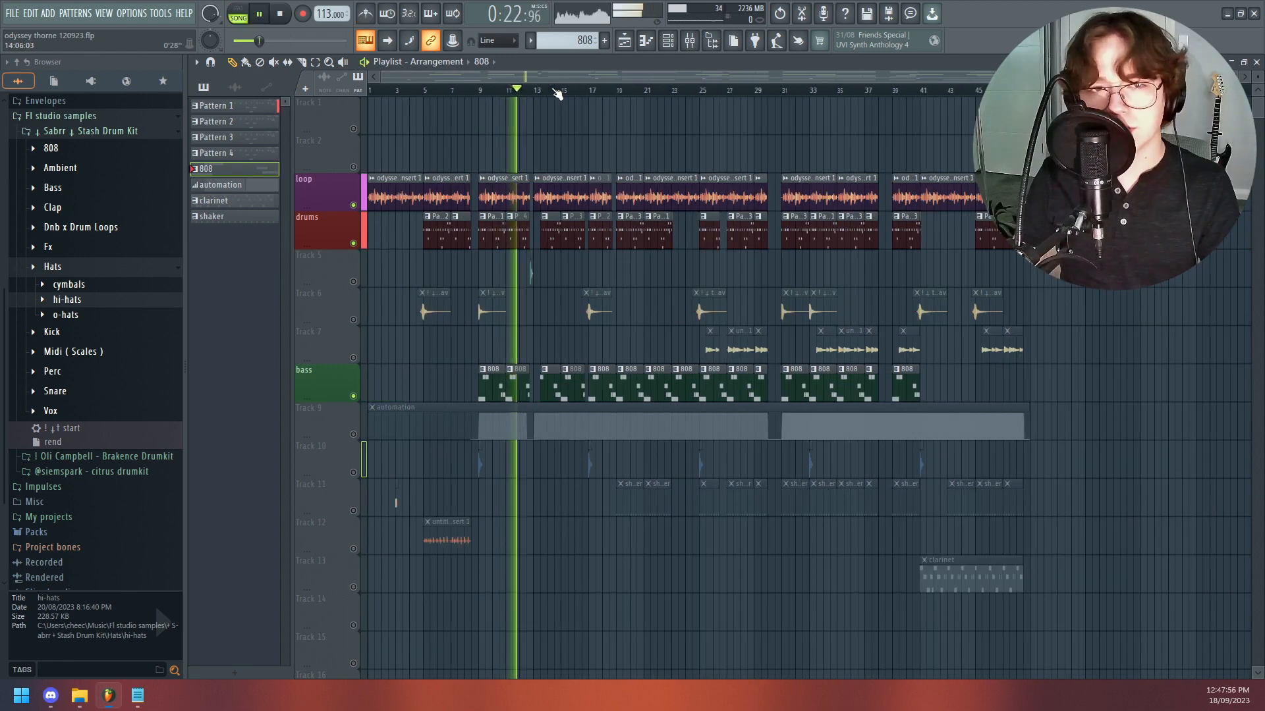
click(559, 90)
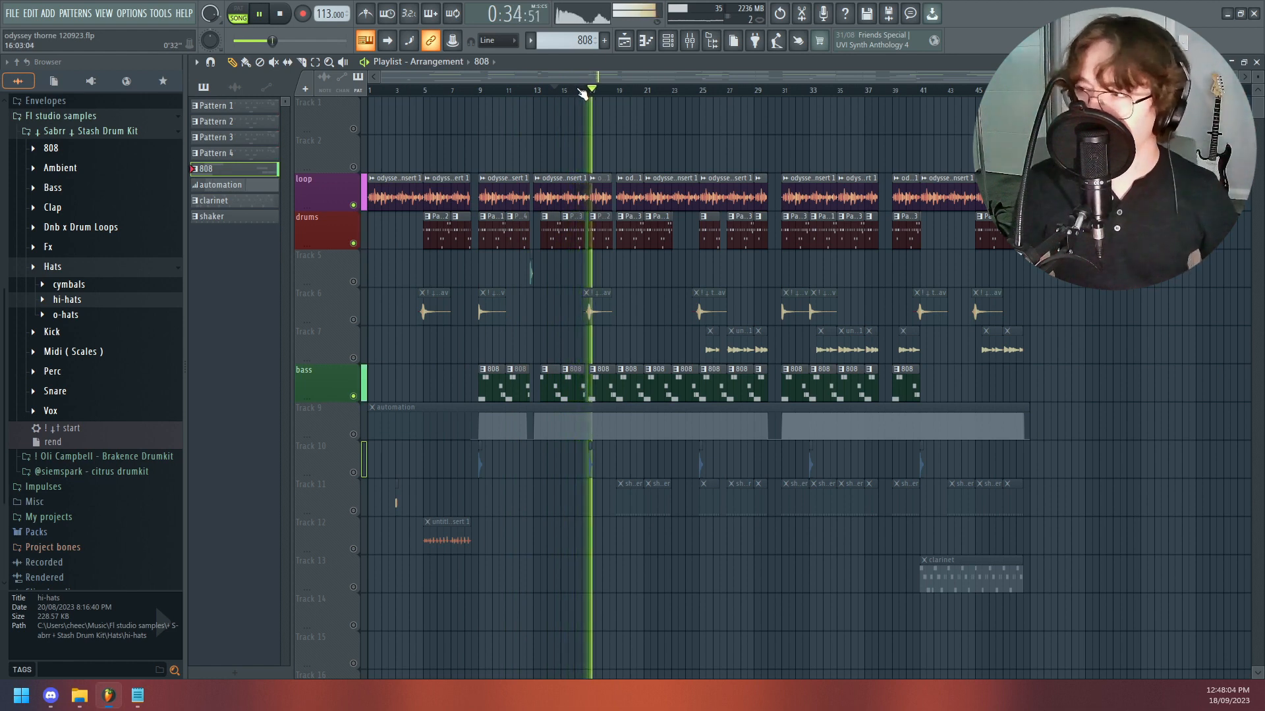
drag(657, 89, 950, 75)
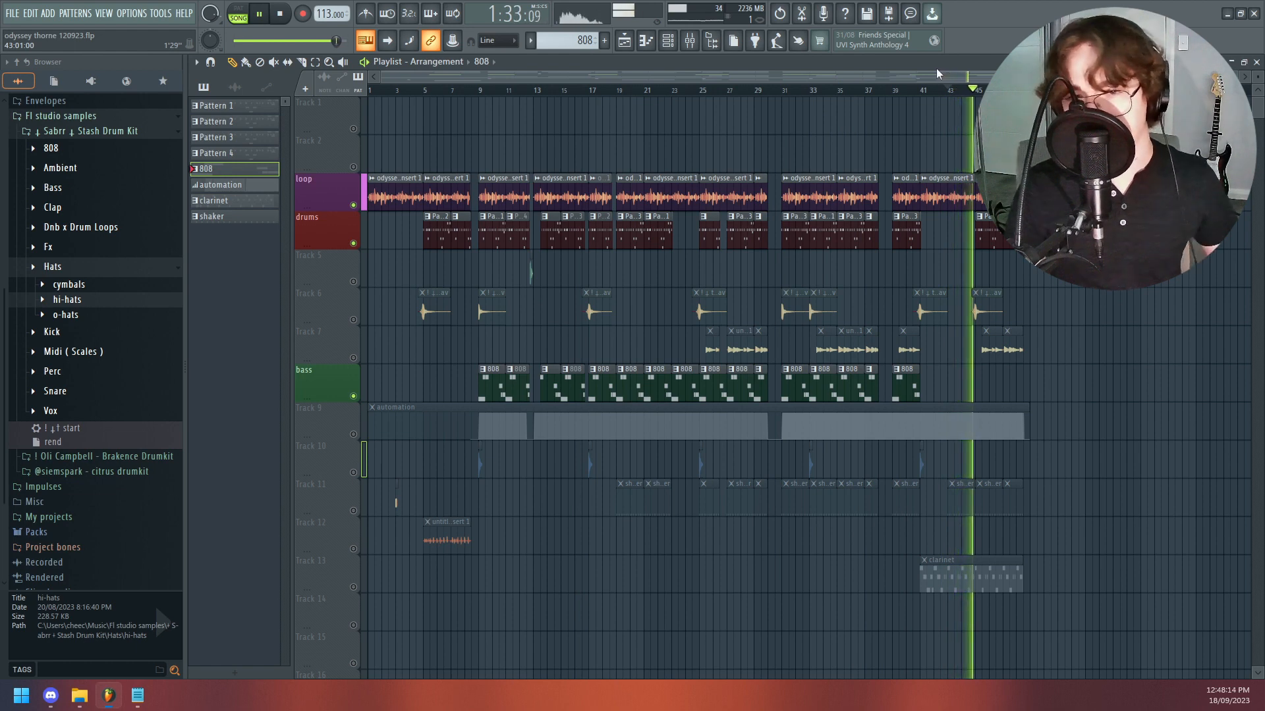
key(space)
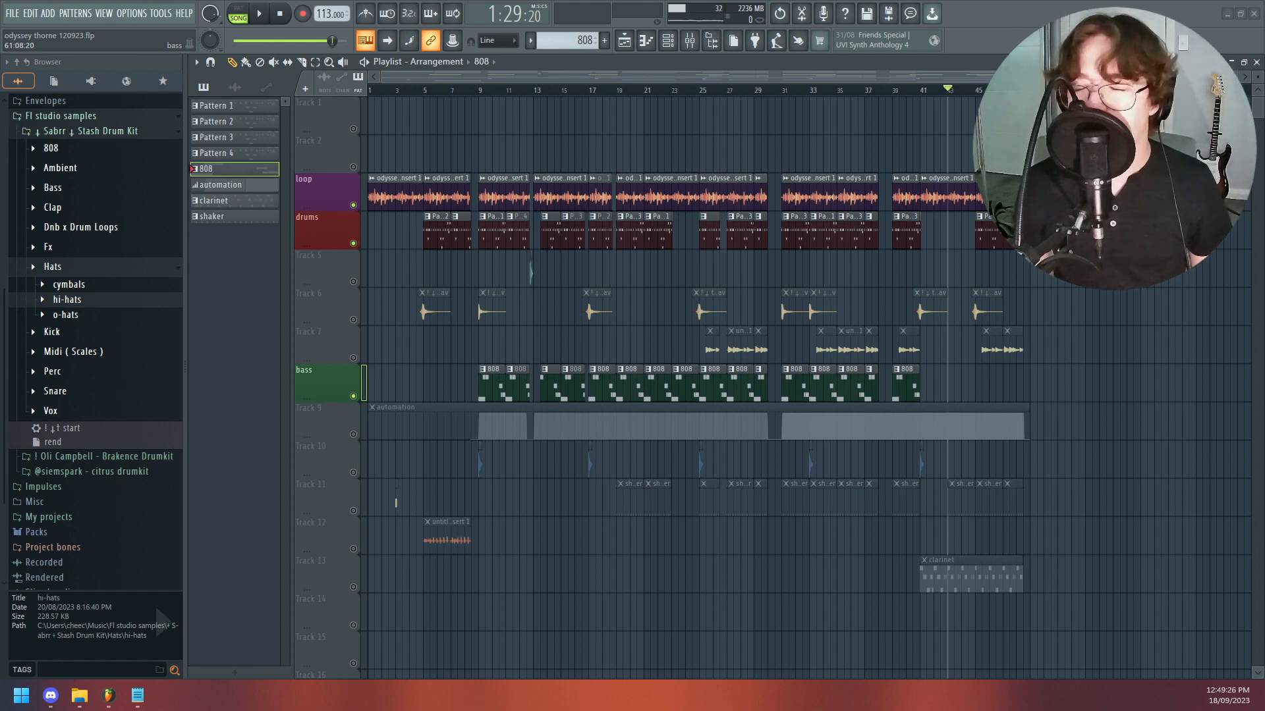
- Turn all the muted playlist tracks back on and bring the arrangement's opening bars into view
right_click(360, 242)
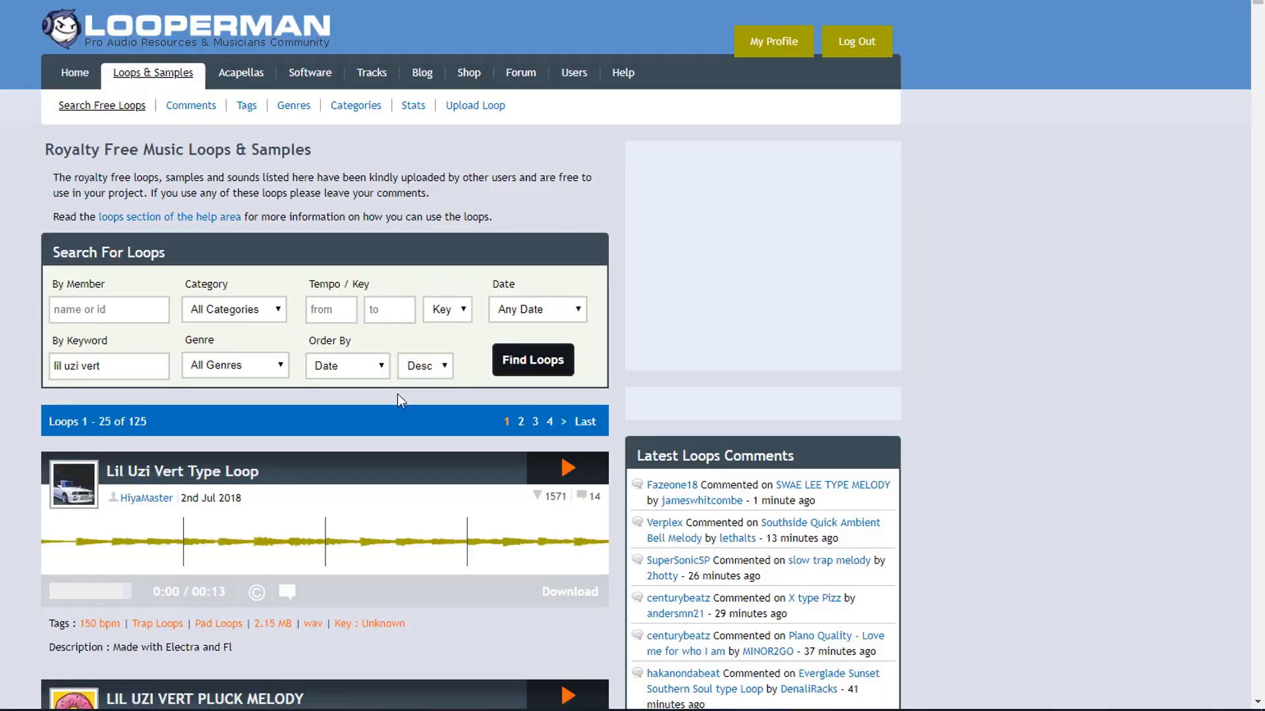
scroll(262, 407, down, 3)
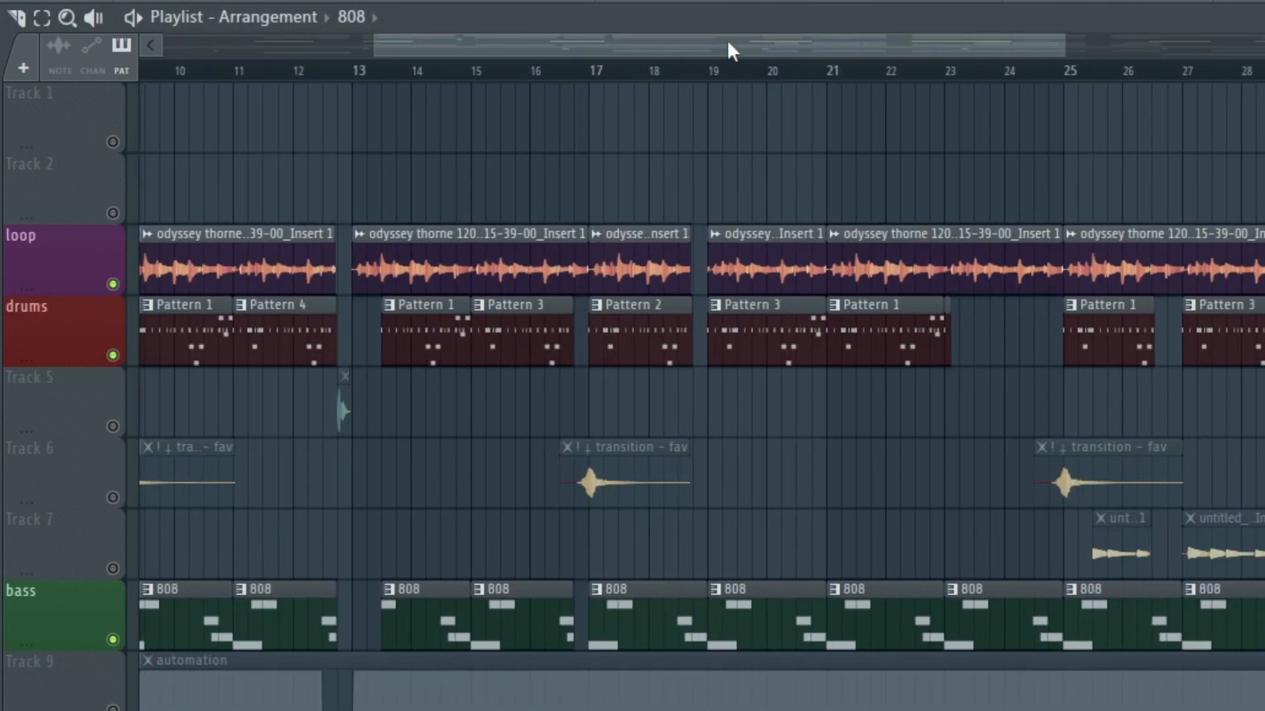
drag(728, 42, 841, 38)
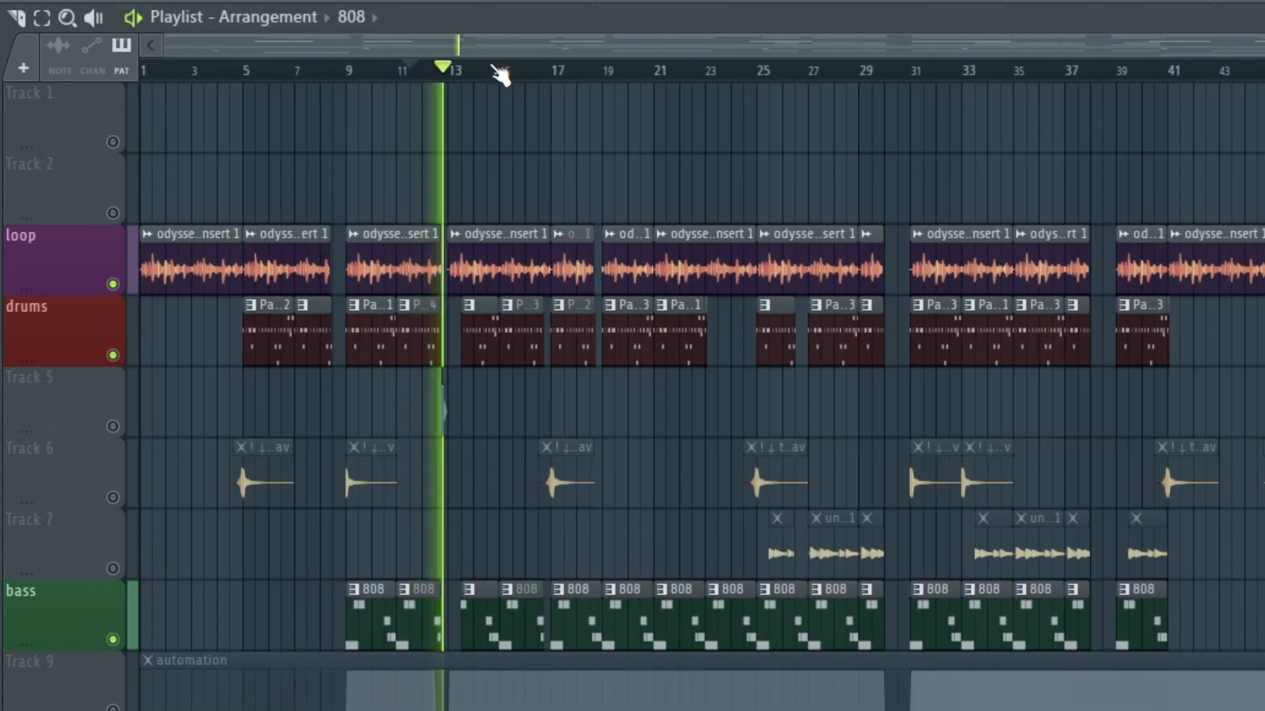
click(493, 66)
drag(507, 73, 1199, 39)
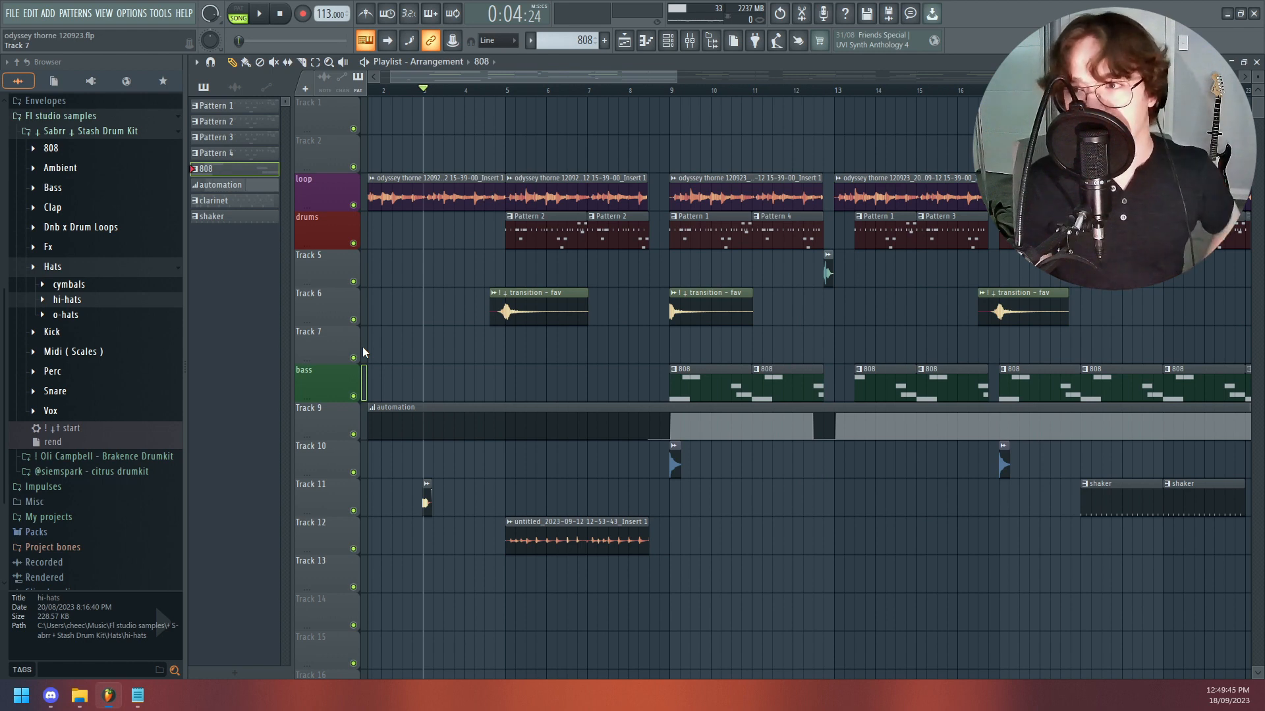
- Play the full arrangement from bar 3, followed by the section from bar 5 up to bar 9
click(453, 89)
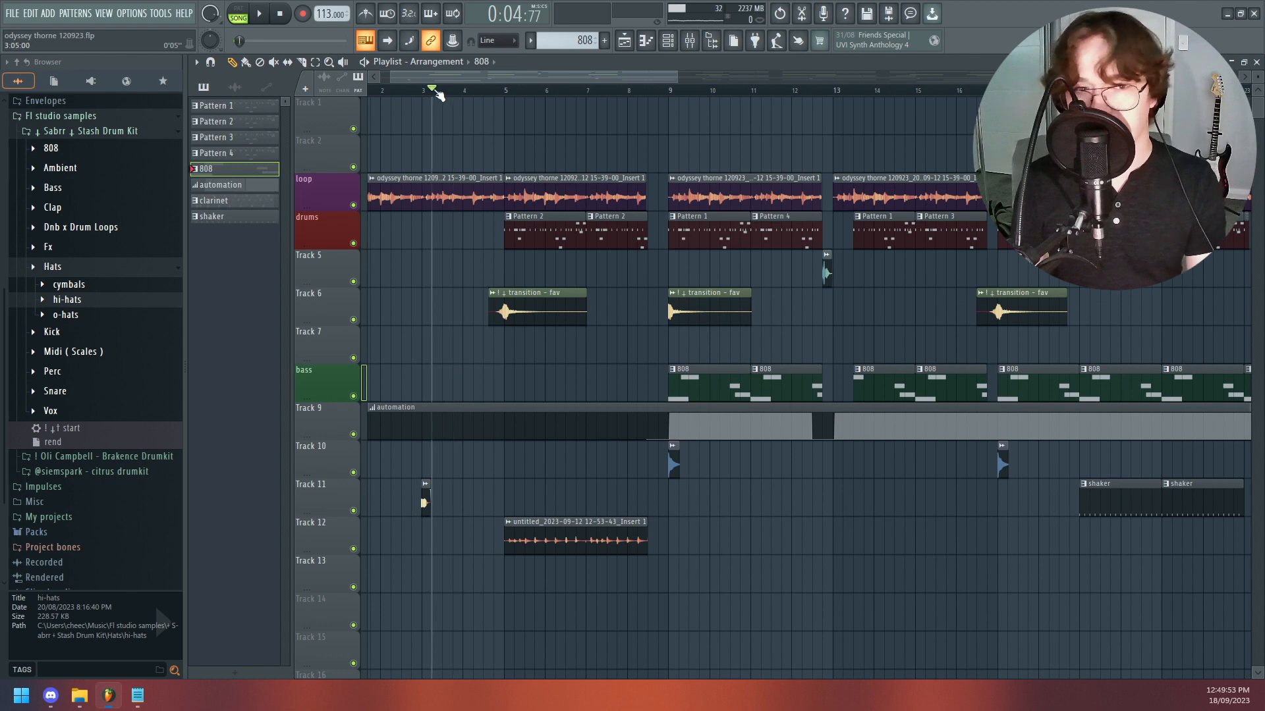
key(space)
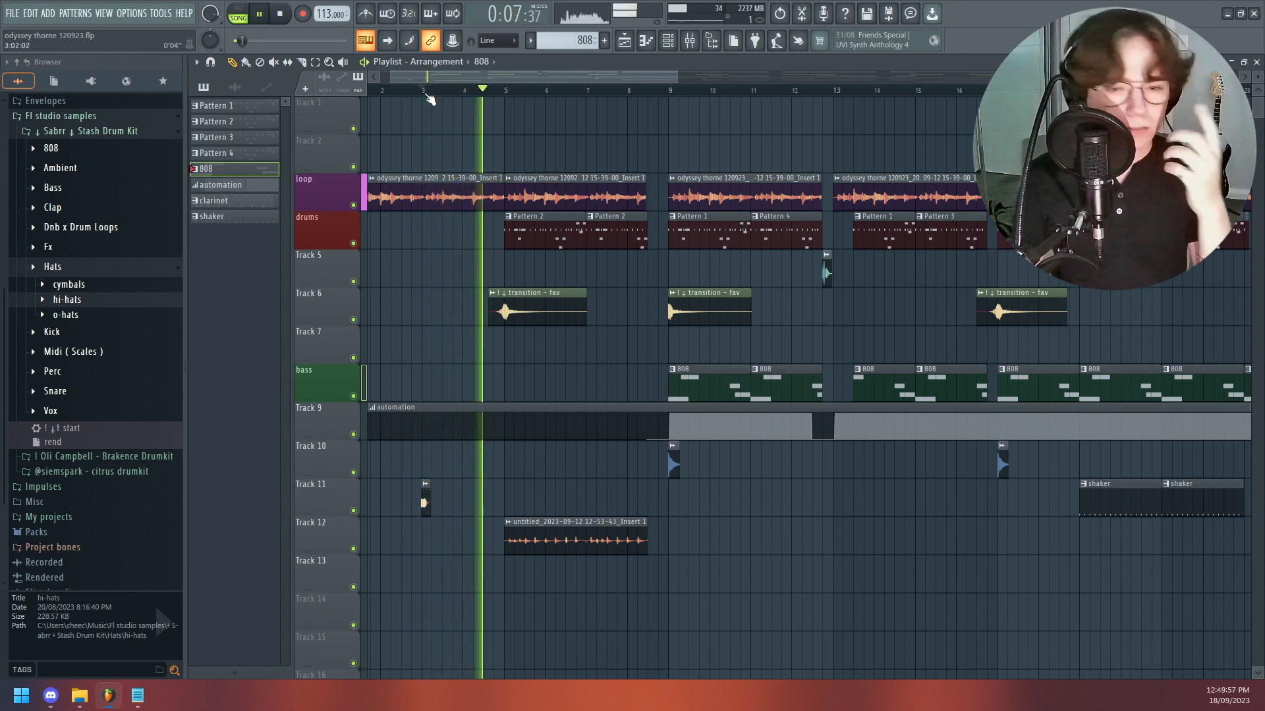
key(space)
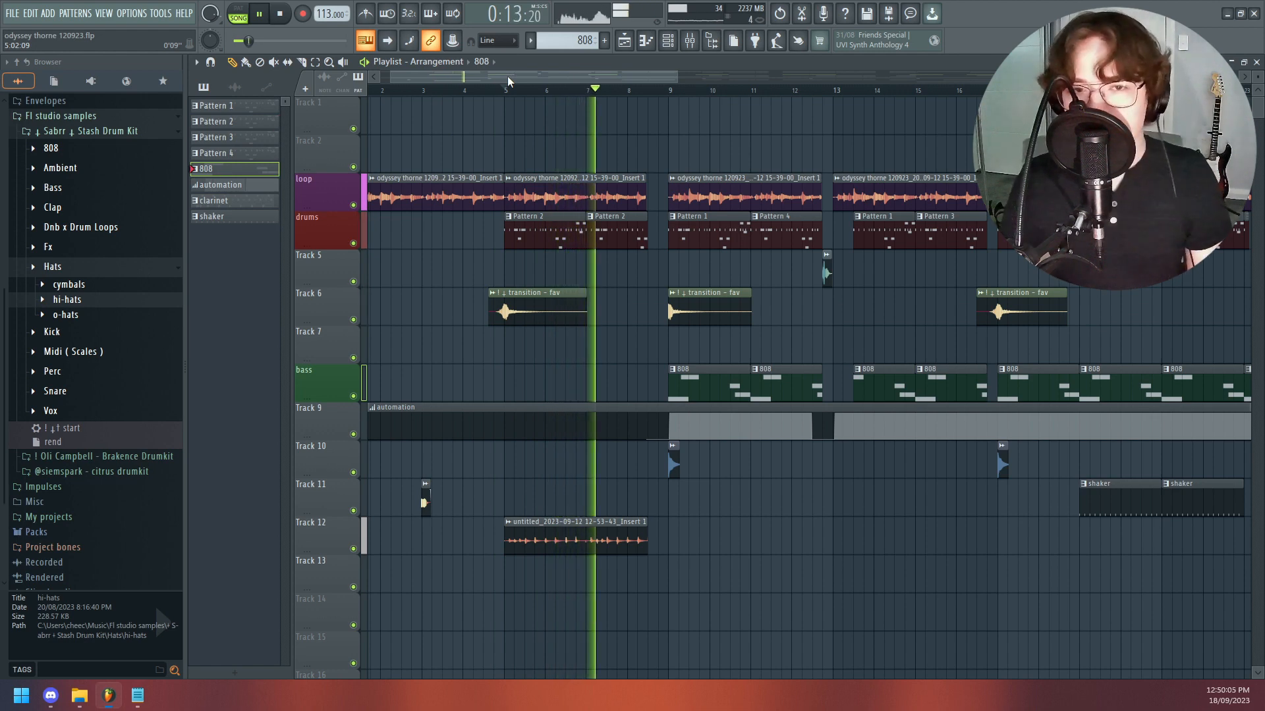
drag(521, 75, 543, 79)
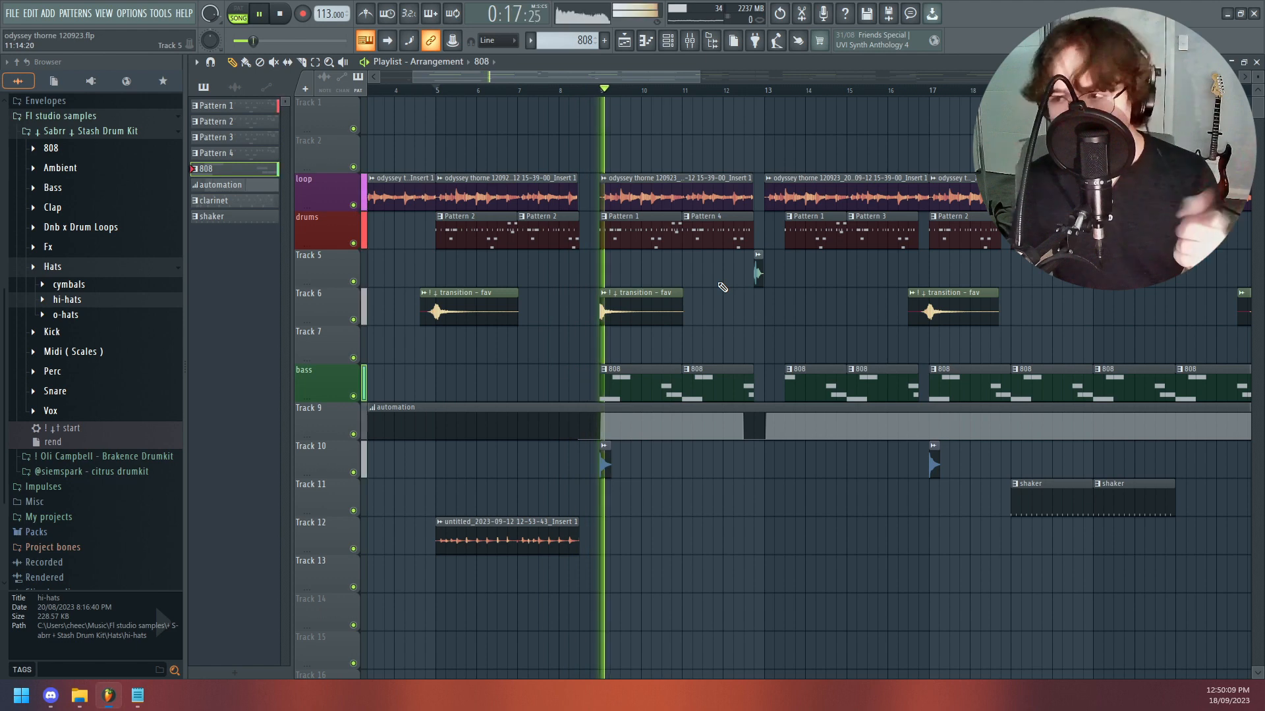
- Check Track 10's hit at bar 9 and replay the arrangement from late in bar 7 past bar 13
ctrl+click(353, 473)
key(space)
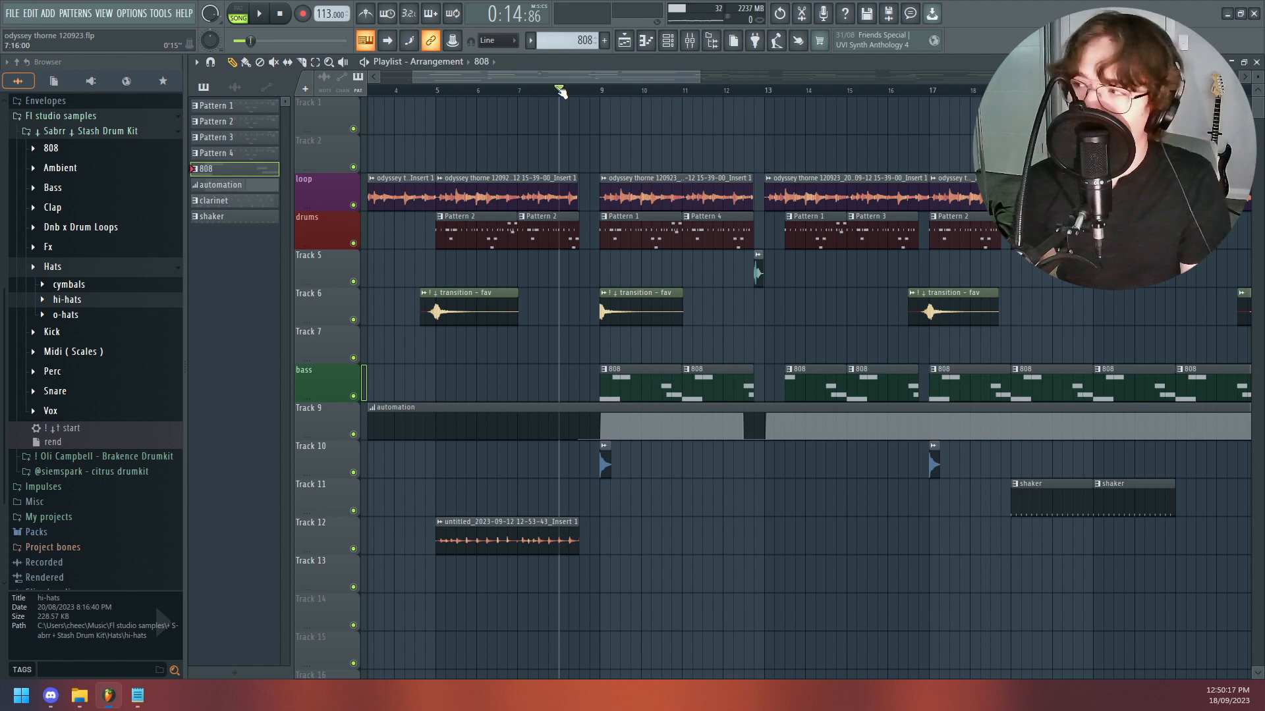
key(space)
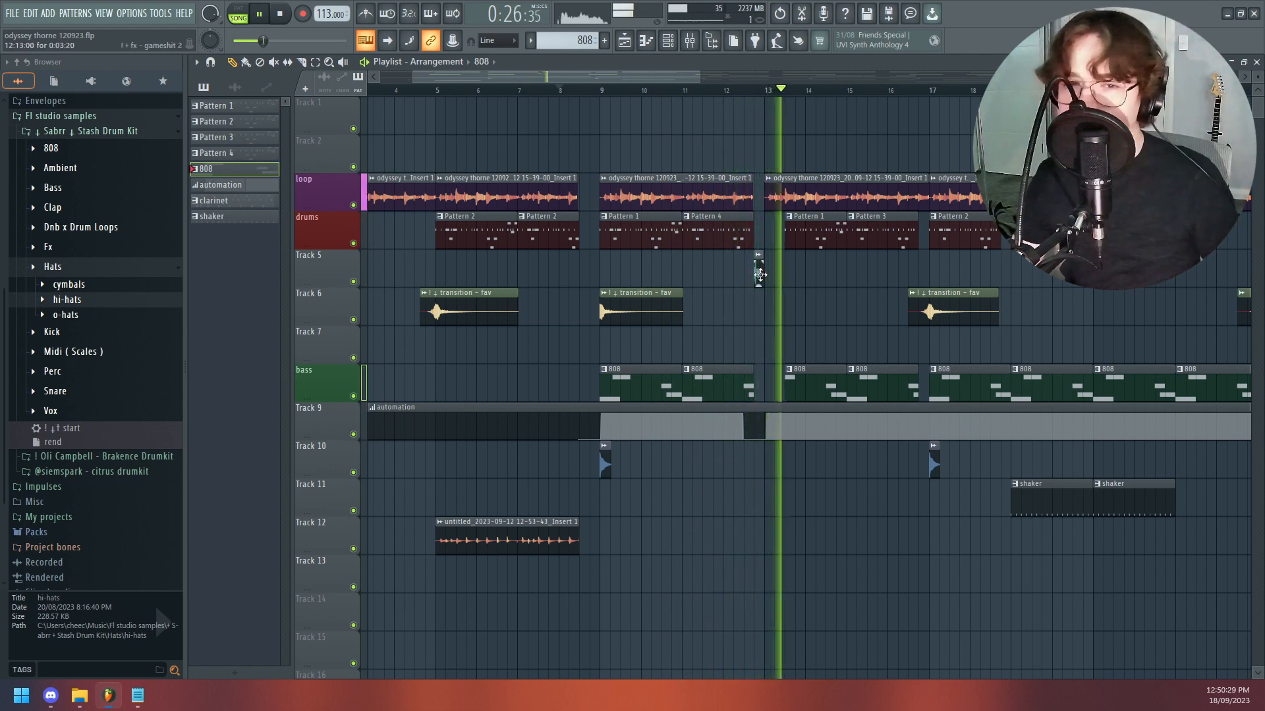
- Audition the shaker on Track 11 and play the arrangement up to the section at bar 25
drag(563, 80, 651, 93)
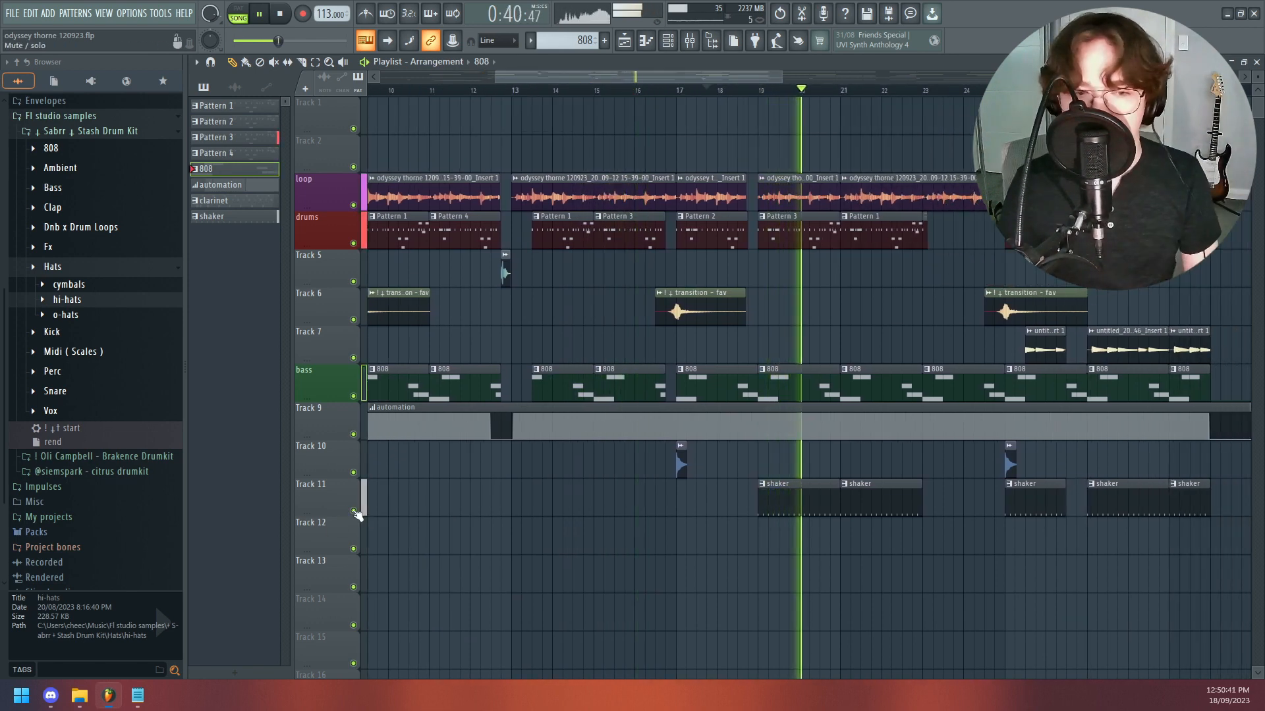
right_click(353, 511)
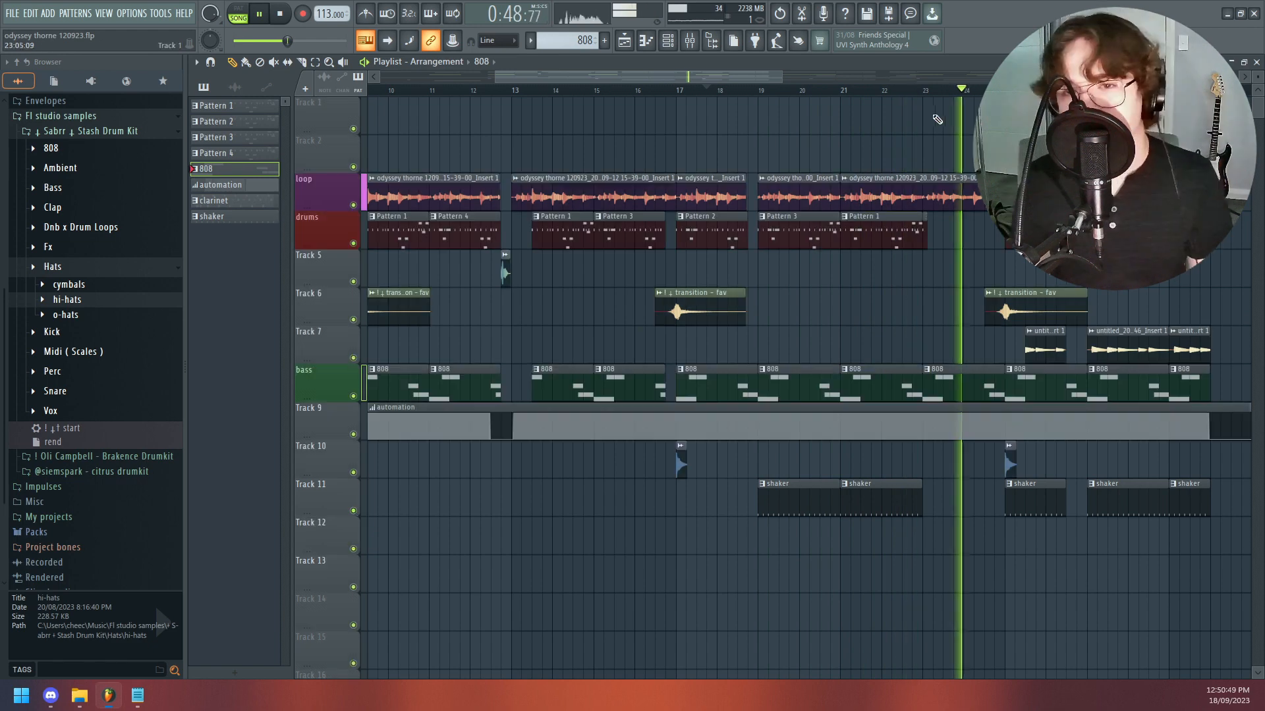
drag(657, 79, 742, 81)
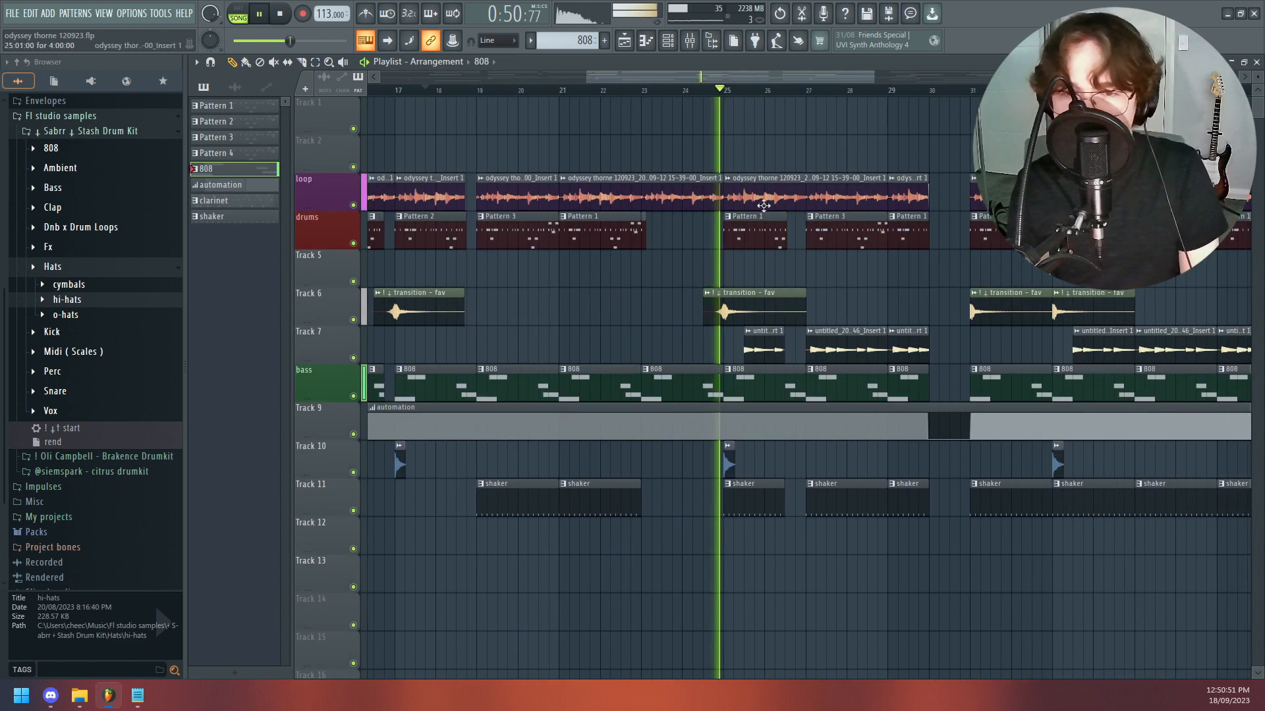
key(space)
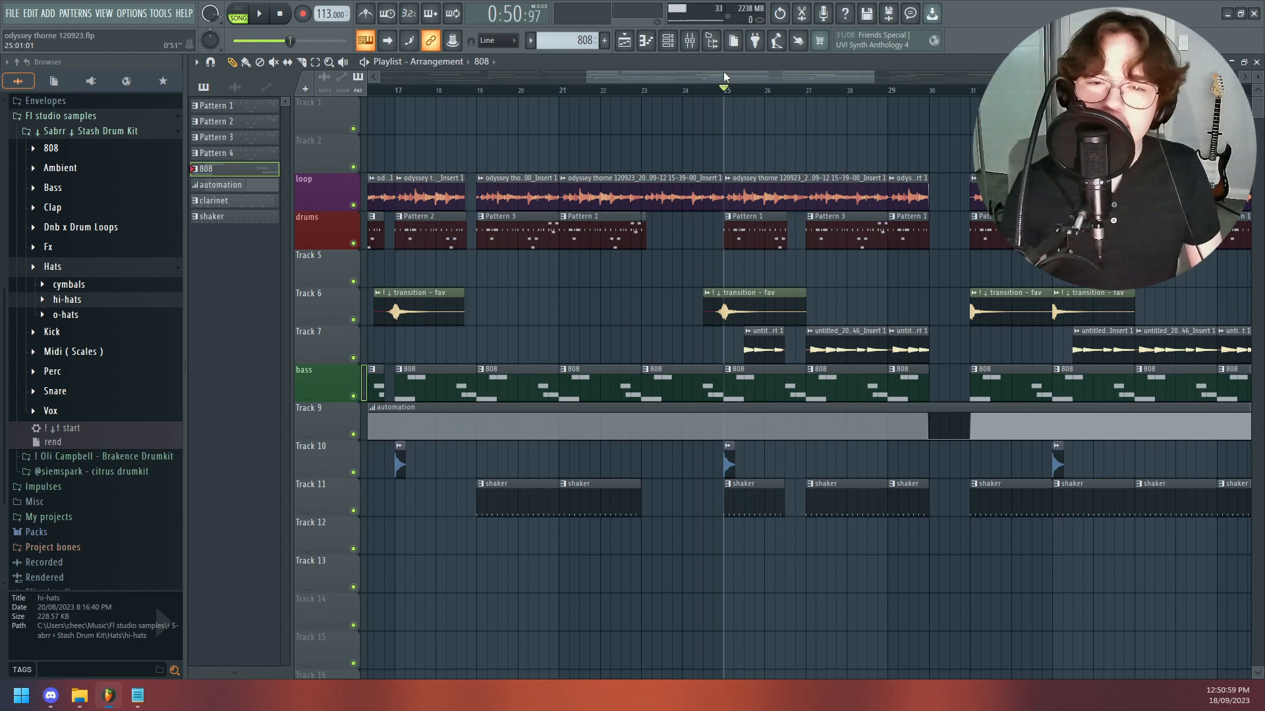
- Solo Track 7, play its audio clips from bar 25, and restore all tracks for full playback
right_click(360, 356)
key(space)
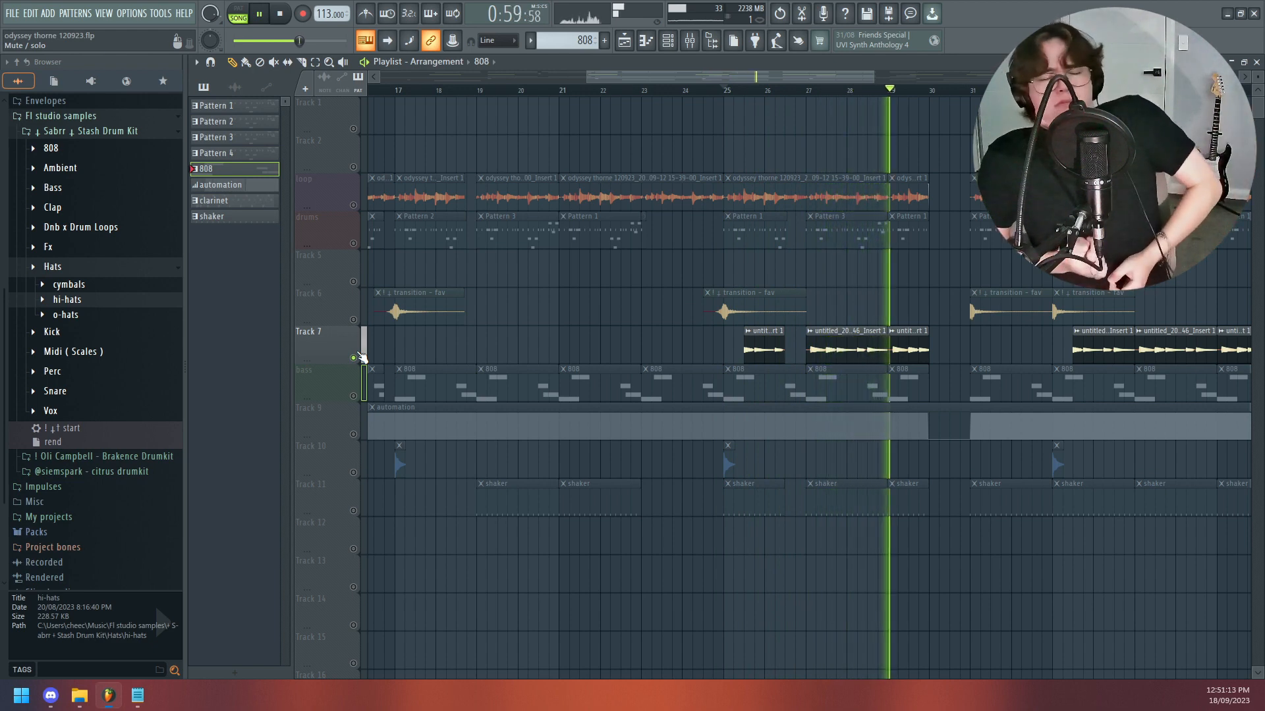
key(space)
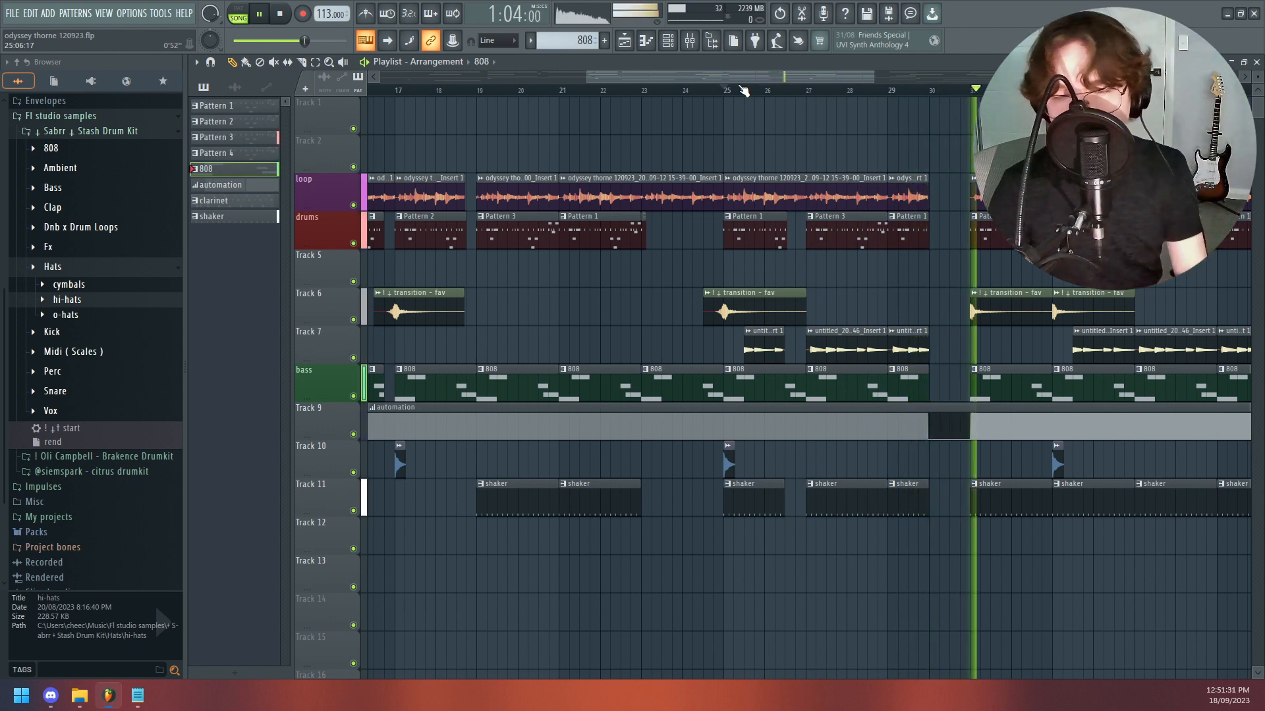
- Play the arrangement from bar 31 through the break near bar 40 and stop playback
drag(726, 82, 873, 67)
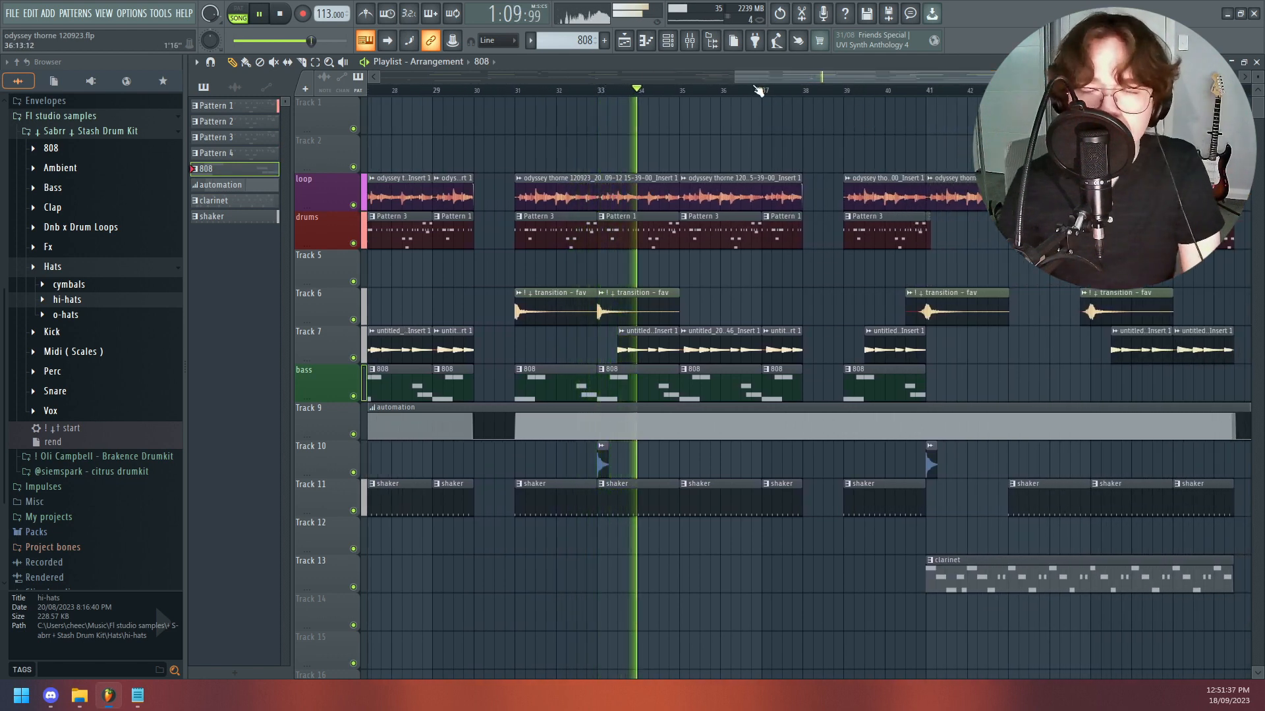
drag(756, 90, 792, 91)
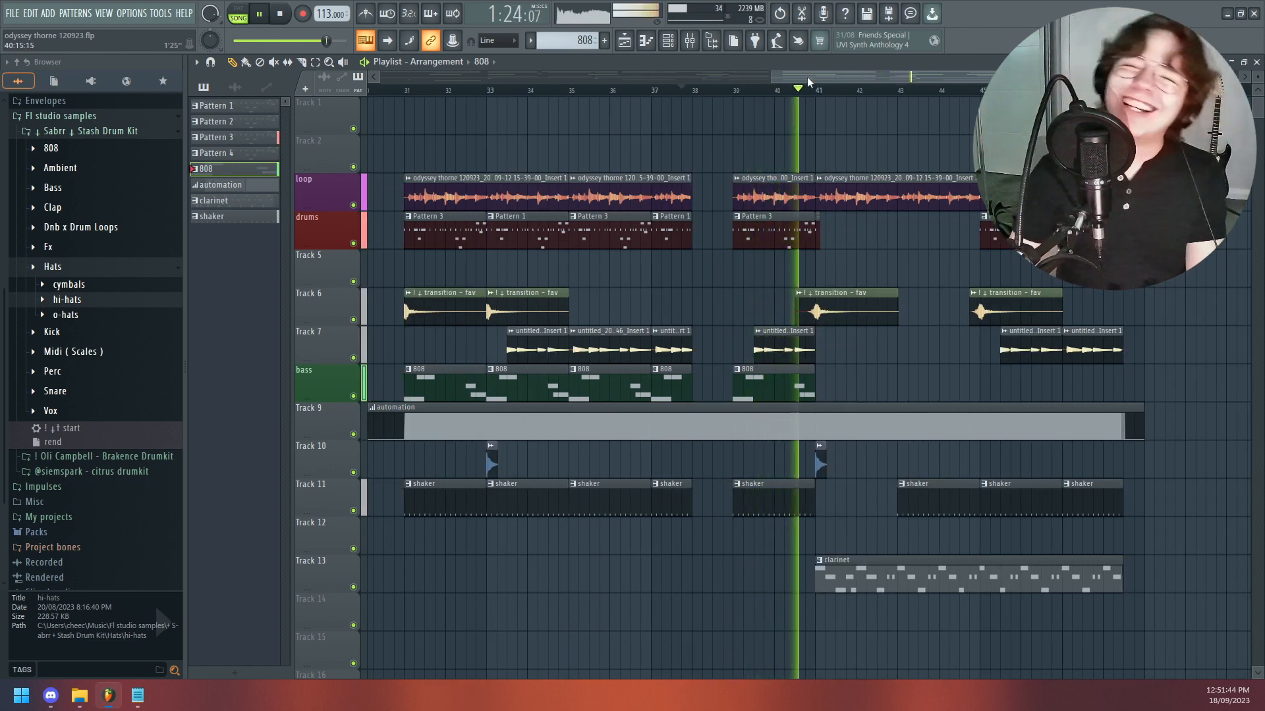
key(space)
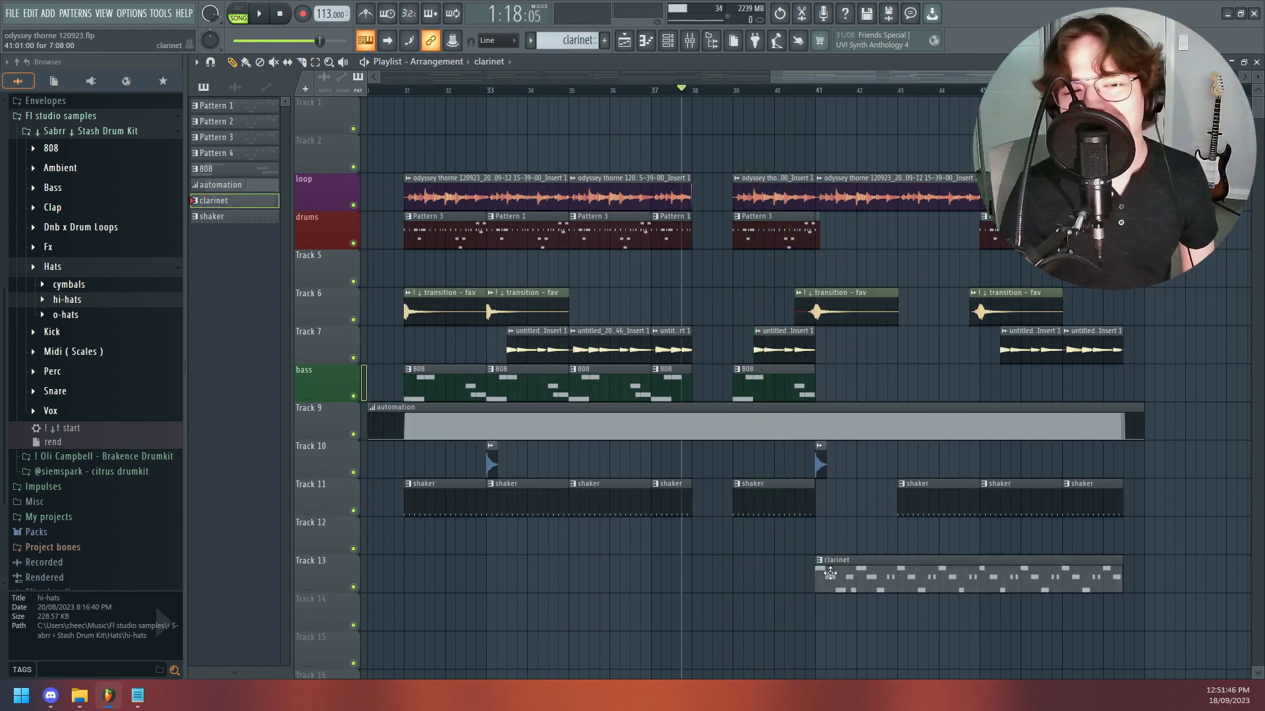
- Open the clarinet pattern's notes and its Clavinet Stereo instrument, and look through the instrument's preset options
double_click(829, 573)
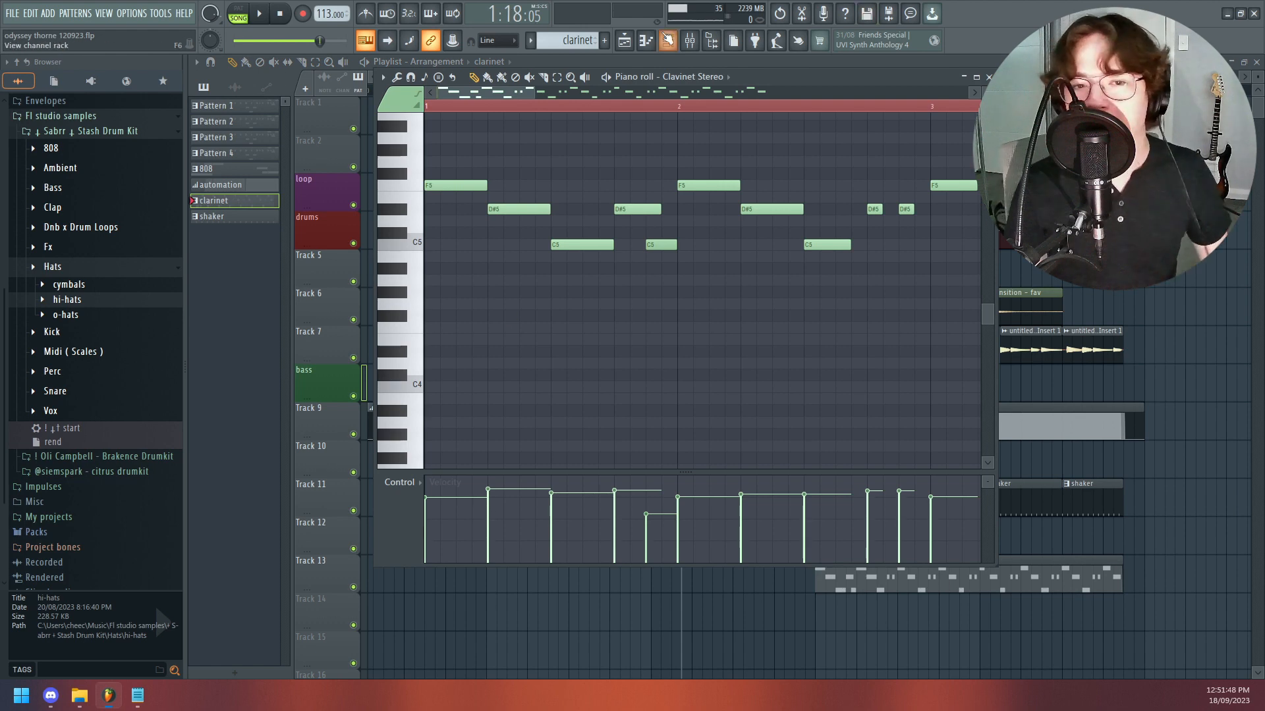
click(668, 41)
click(450, 435)
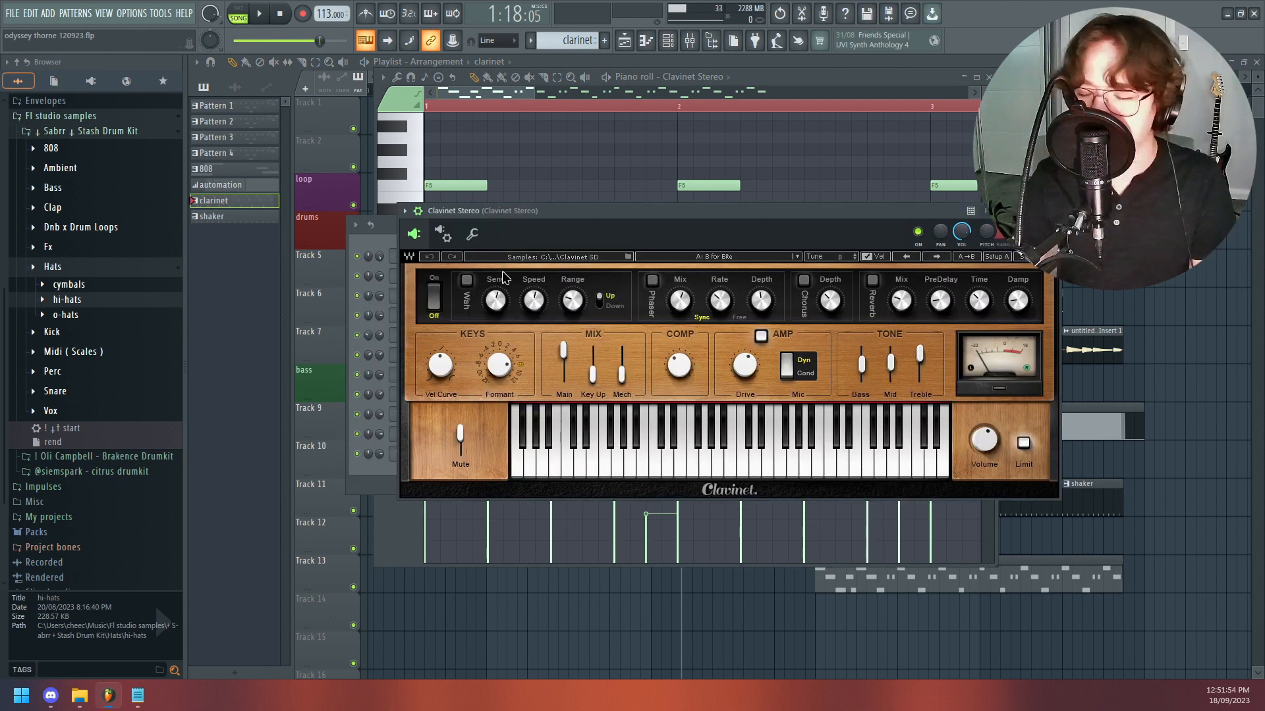
click(714, 255)
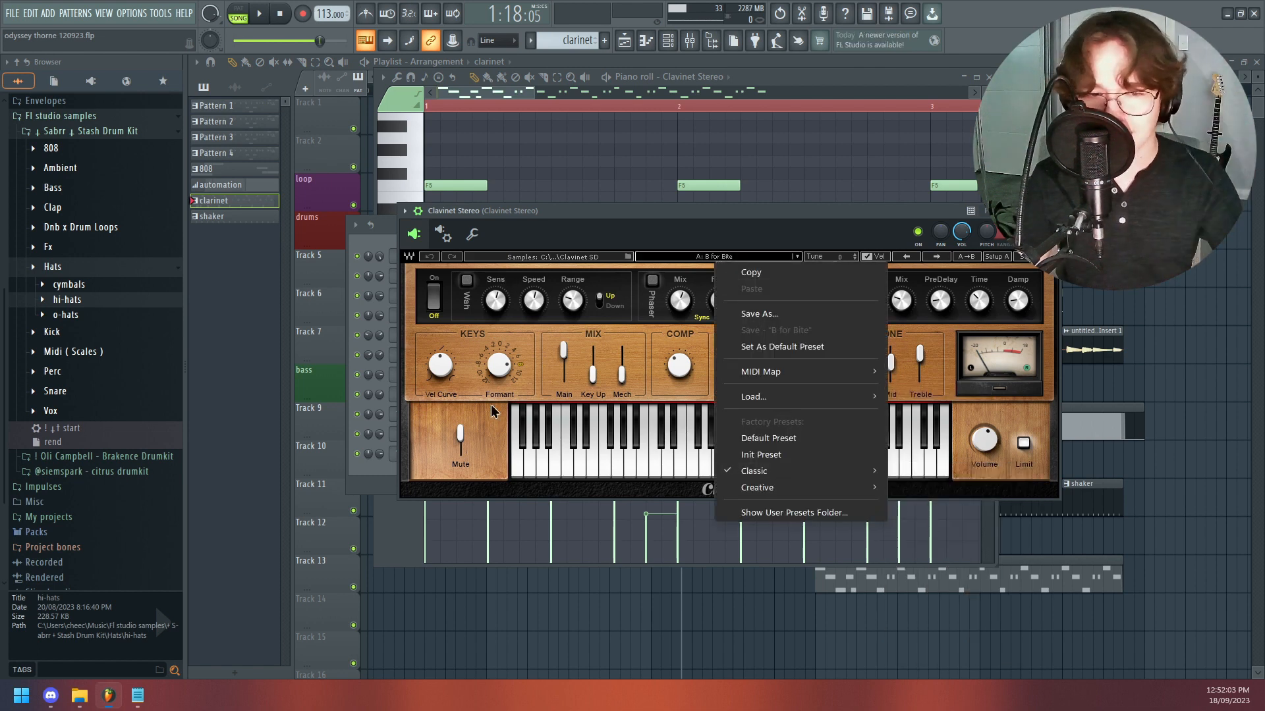
click(571, 236)
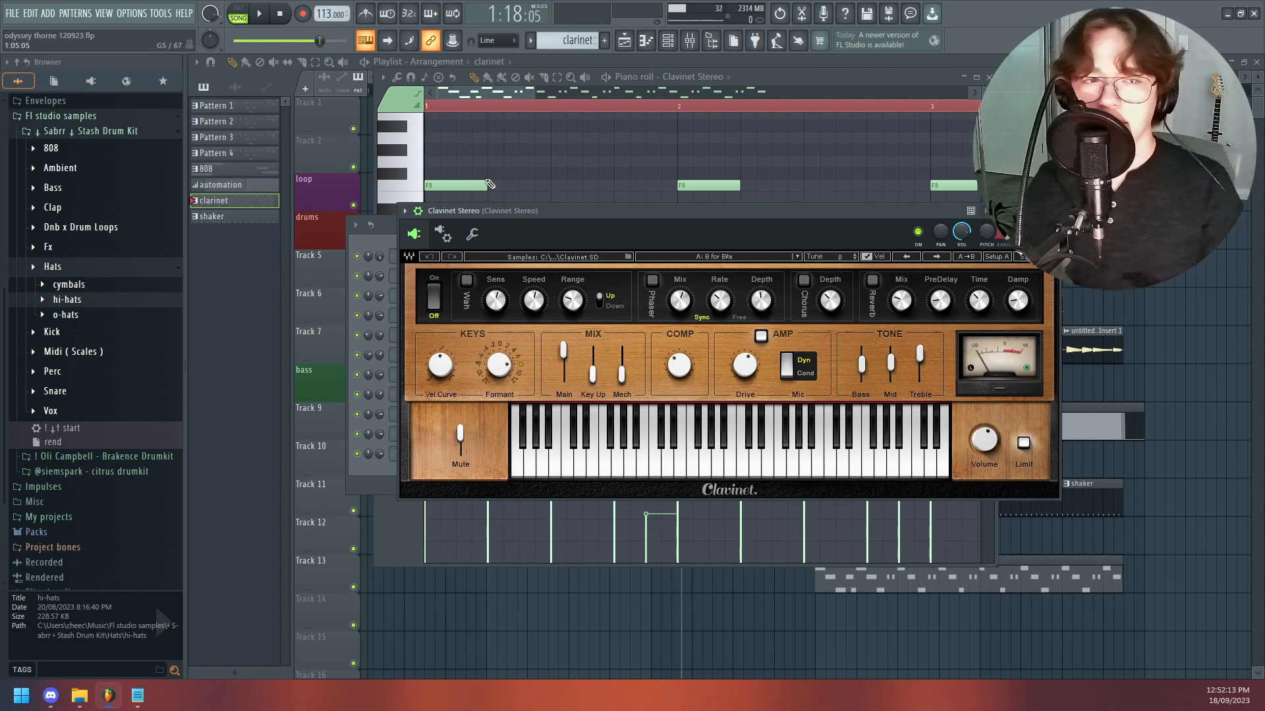
- Close the instrument and editor windows, solo the clarinet on Track 13 and play it from bar 41
key(F12)
right_click(353, 587)
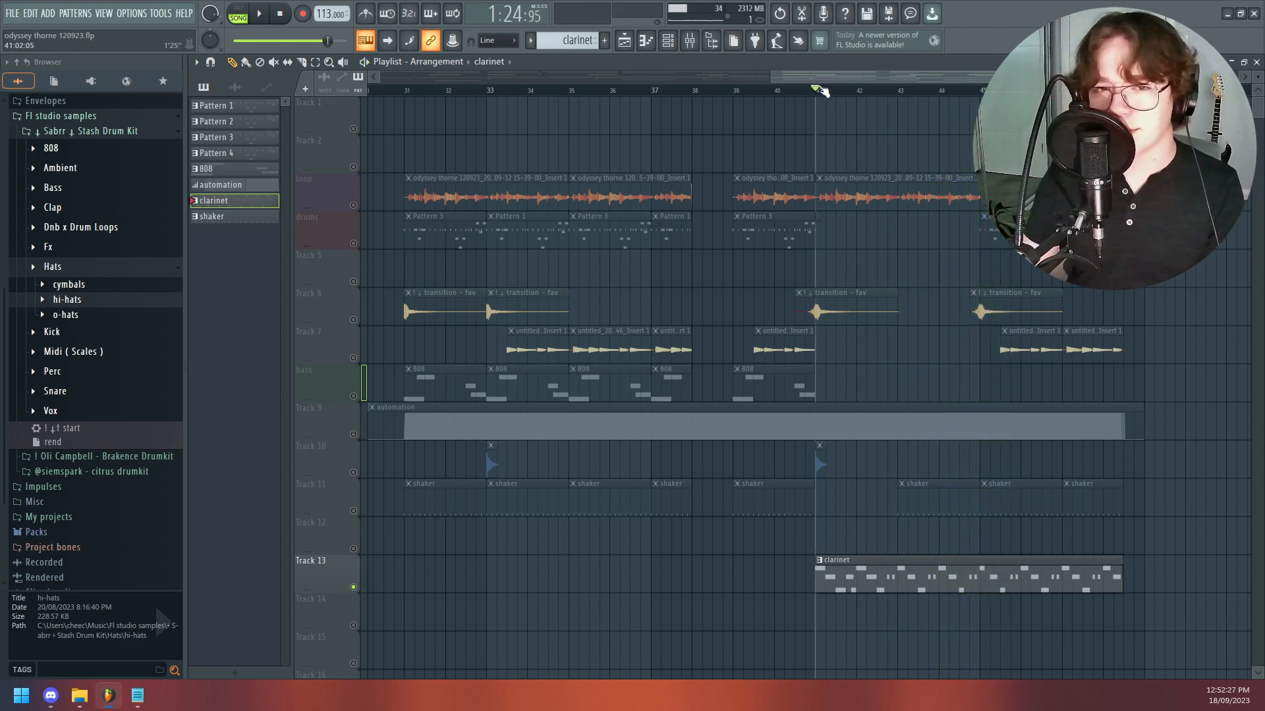
key(space)
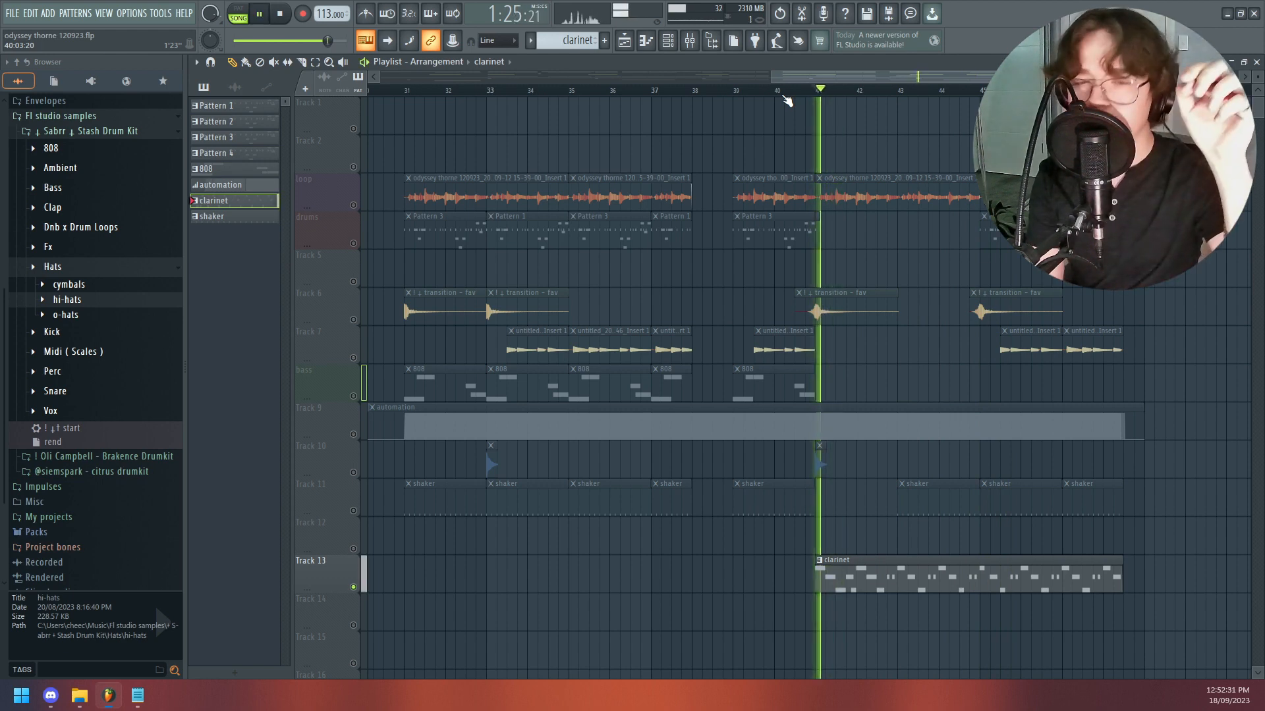
key(space)
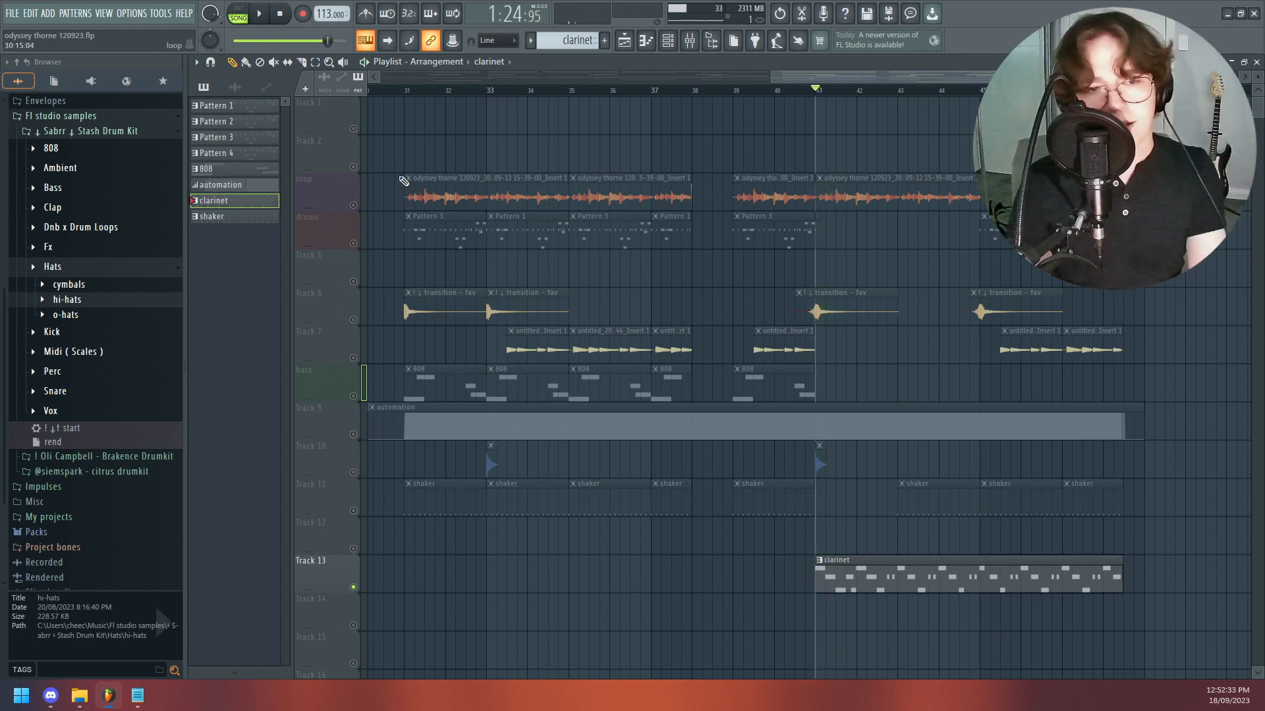
- Unmute the loop track to hear it with the clarinet from bar 41, and restore all the other tracks
click(354, 205)
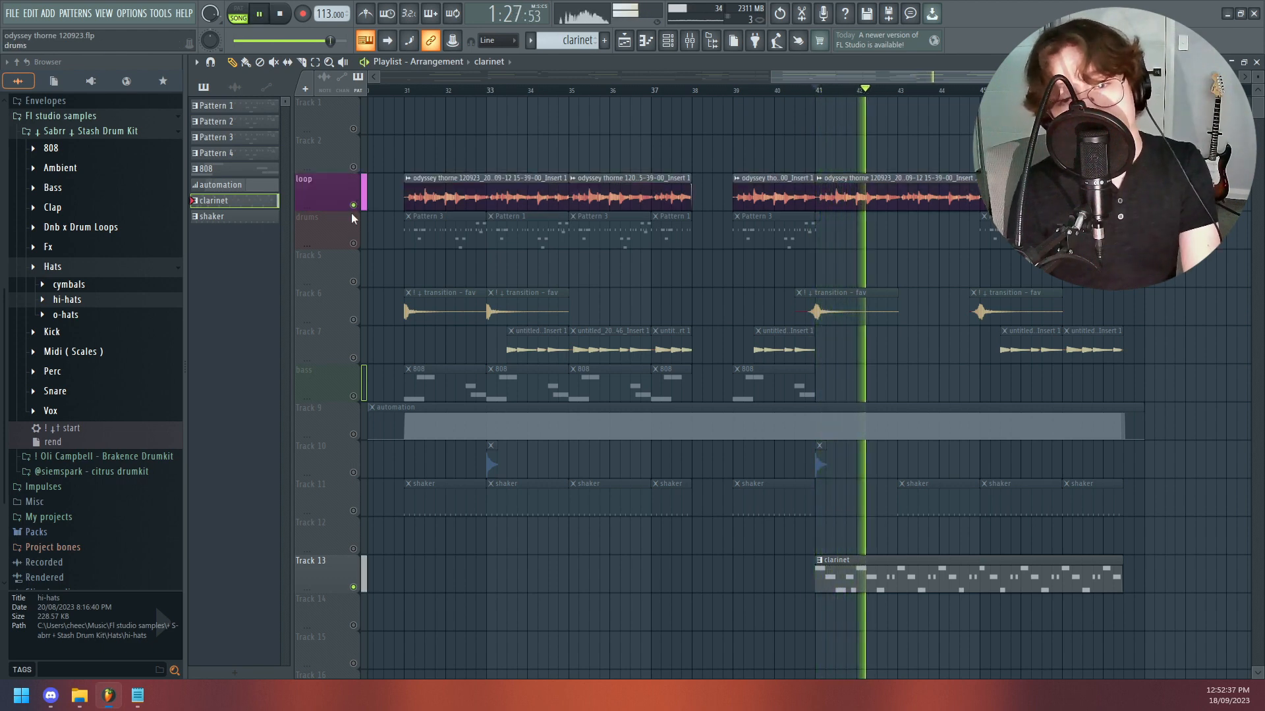
key(space)
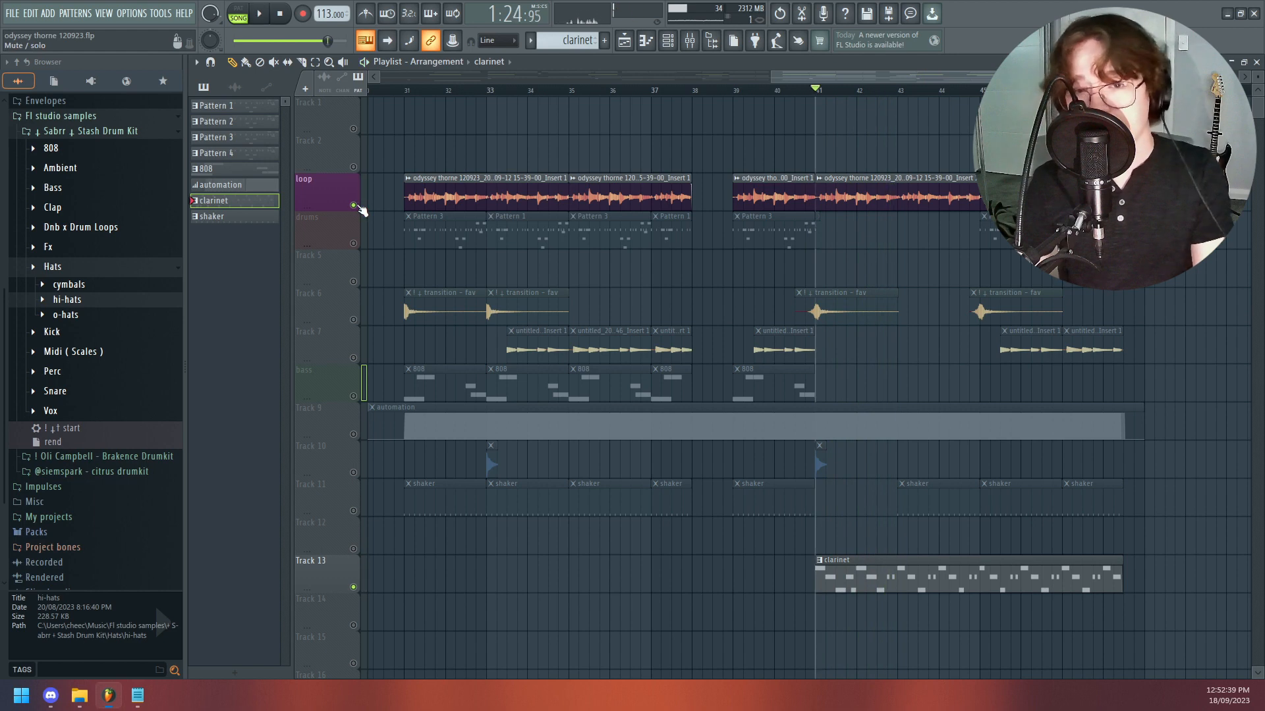
right_click(355, 206)
right_click(356, 205)
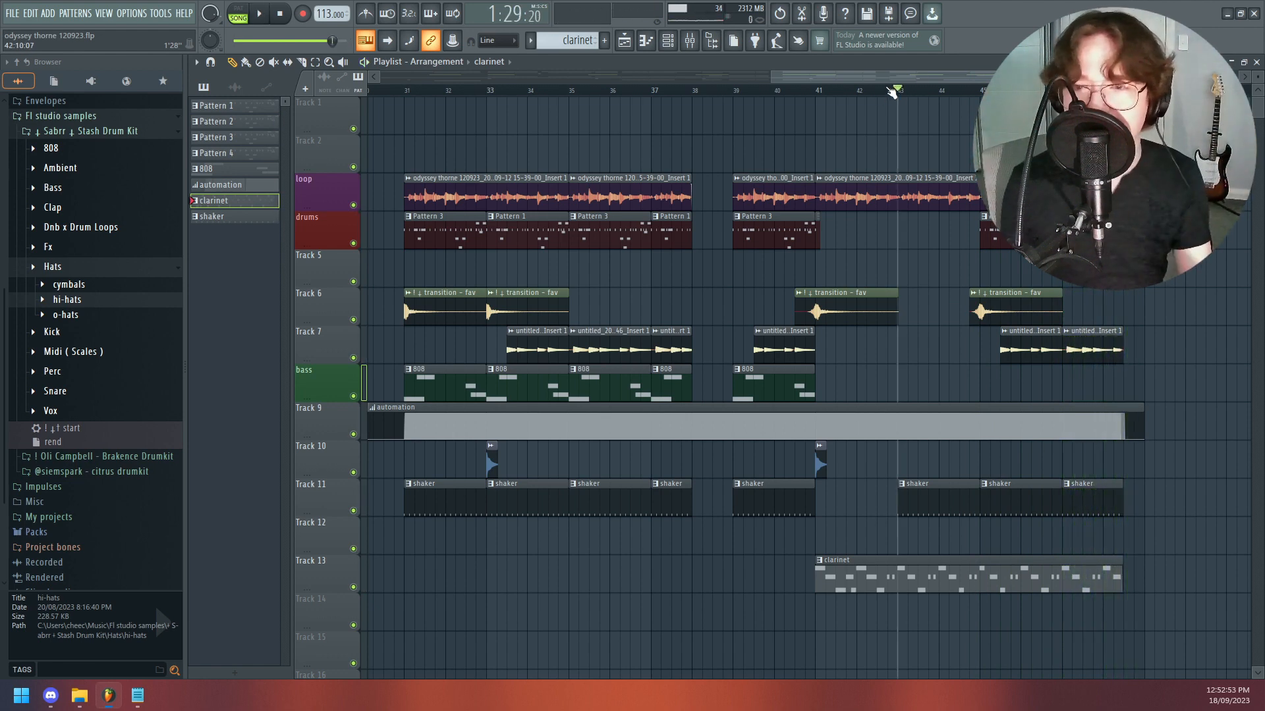
- Switch to Discord, open the voice call's soundboard, and return to FL Studio
click(51, 696)
click(508, 588)
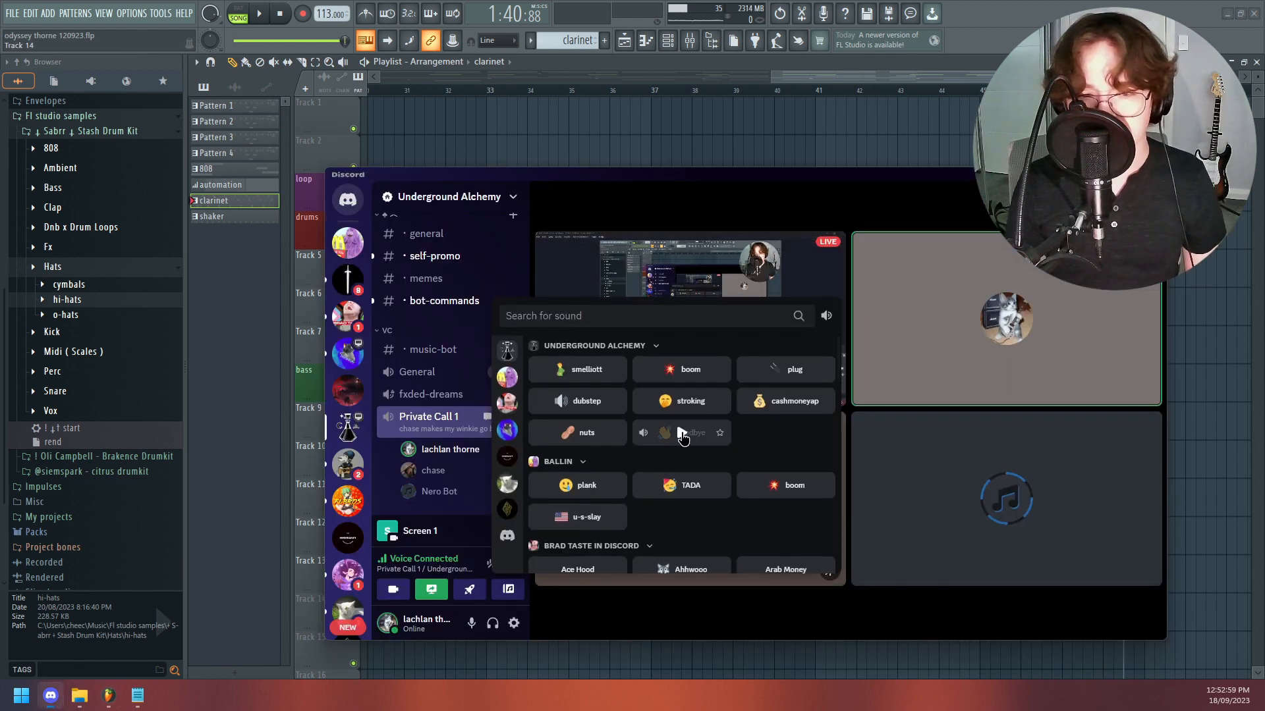
click(224, 469)
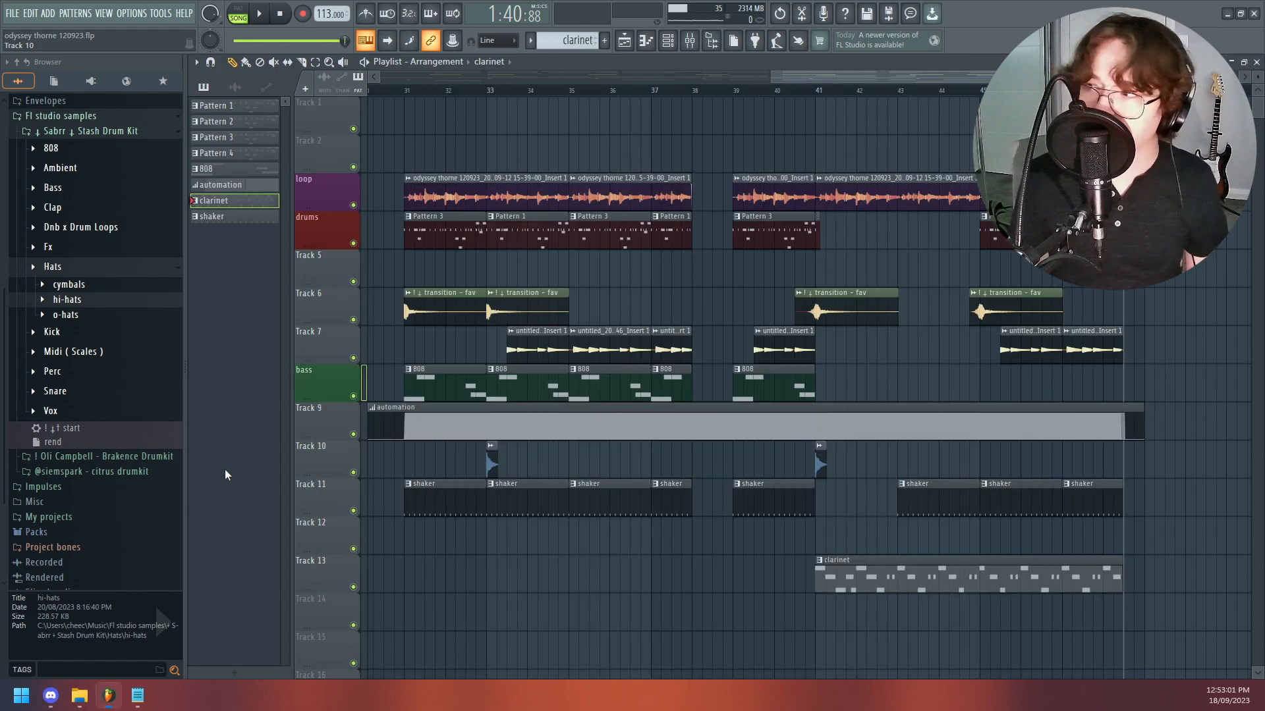